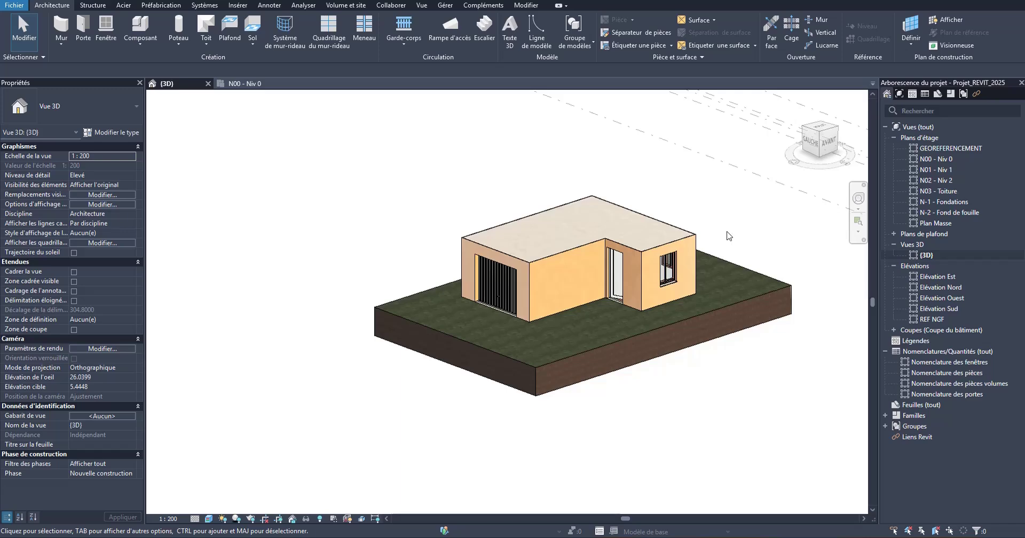
- Open the N00 - Niv 0 floor plan and examine the walls around the Garage and Atelier rooms
scroll(726, 233, "up", 2)
left_click(245, 83)
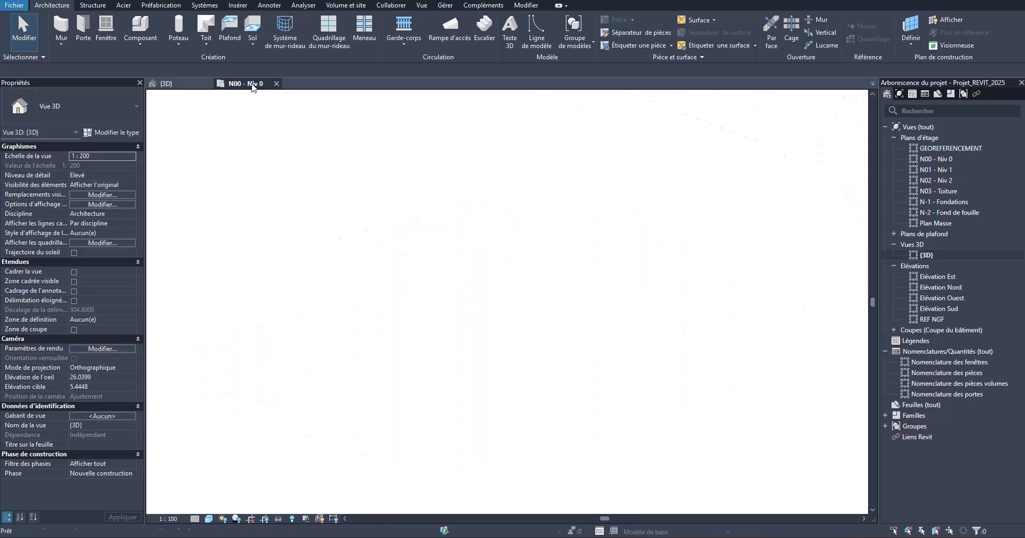
scroll(443, 265, "up", 5)
scroll(421, 258, "down", 2)
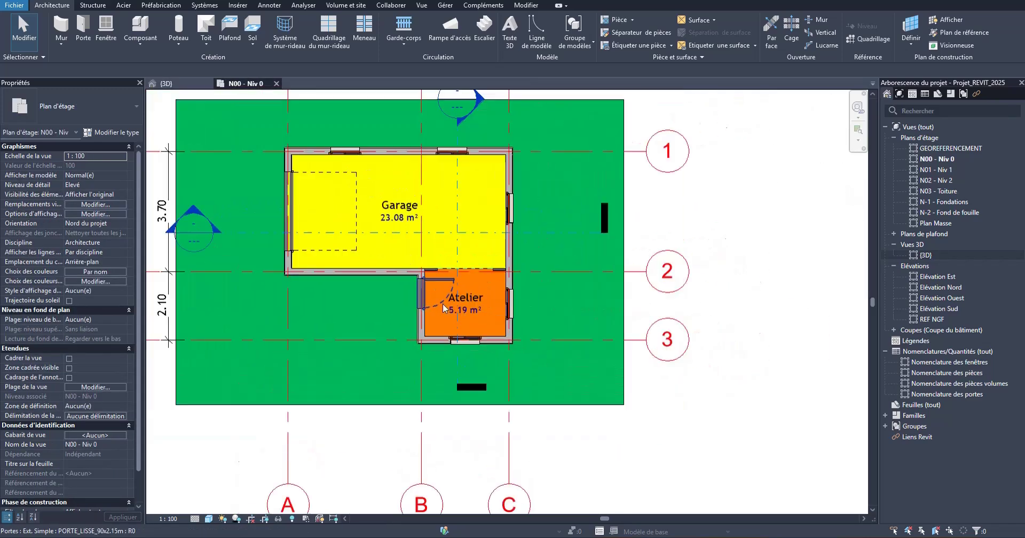
scroll(438, 224, "up", 4)
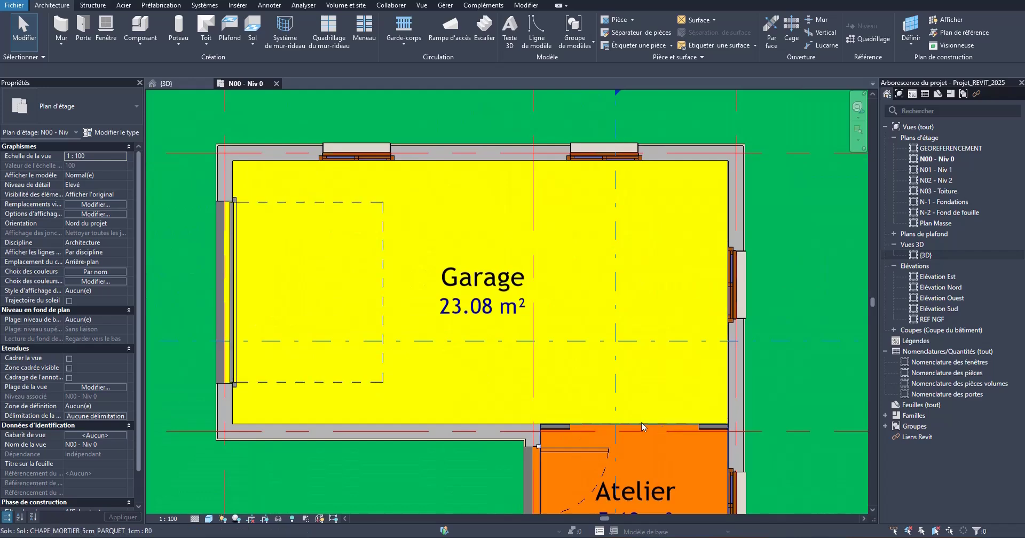
scroll(642, 422, "down", 3)
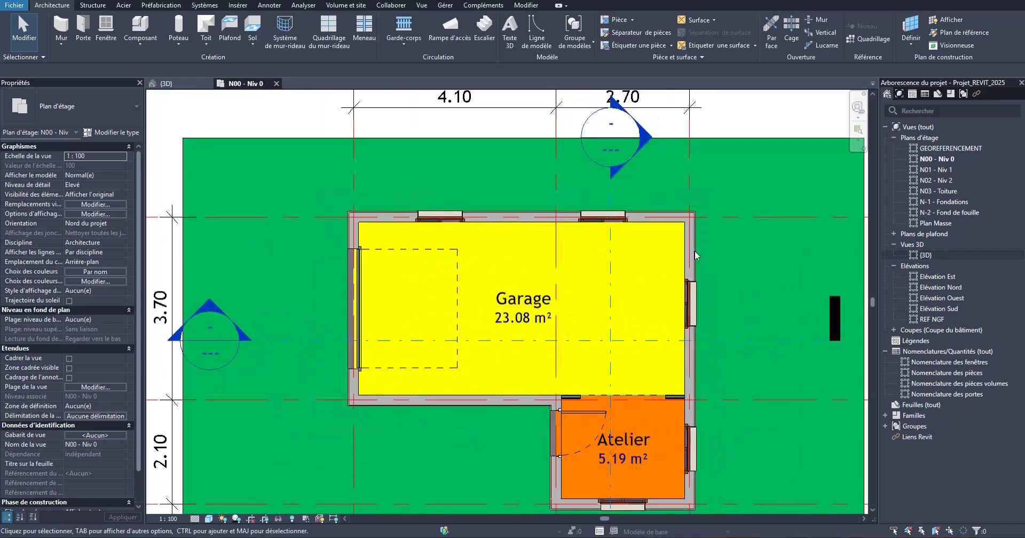
scroll(587, 184, "up", 1)
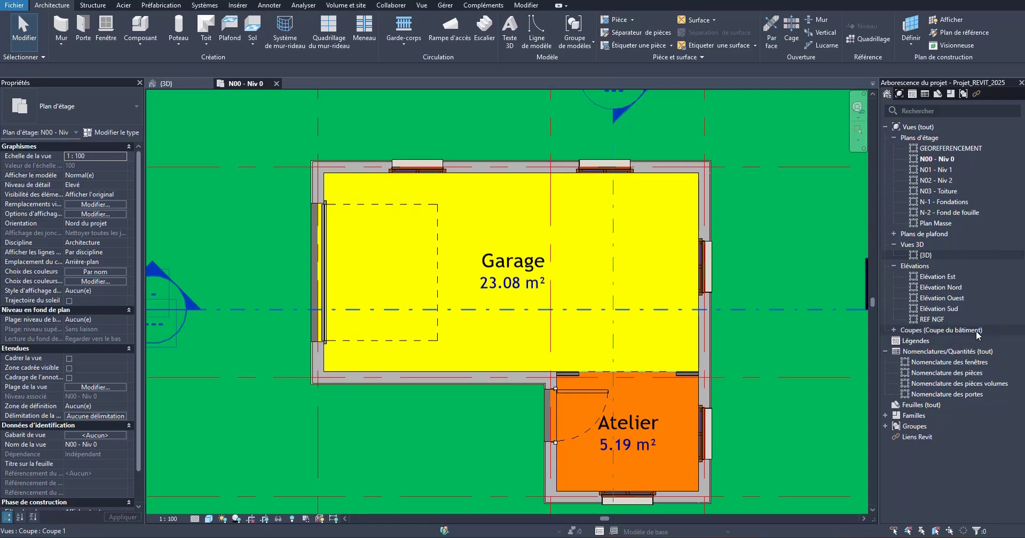
scroll(710, 328, "down", 1)
scroll(709, 329, "up", 2)
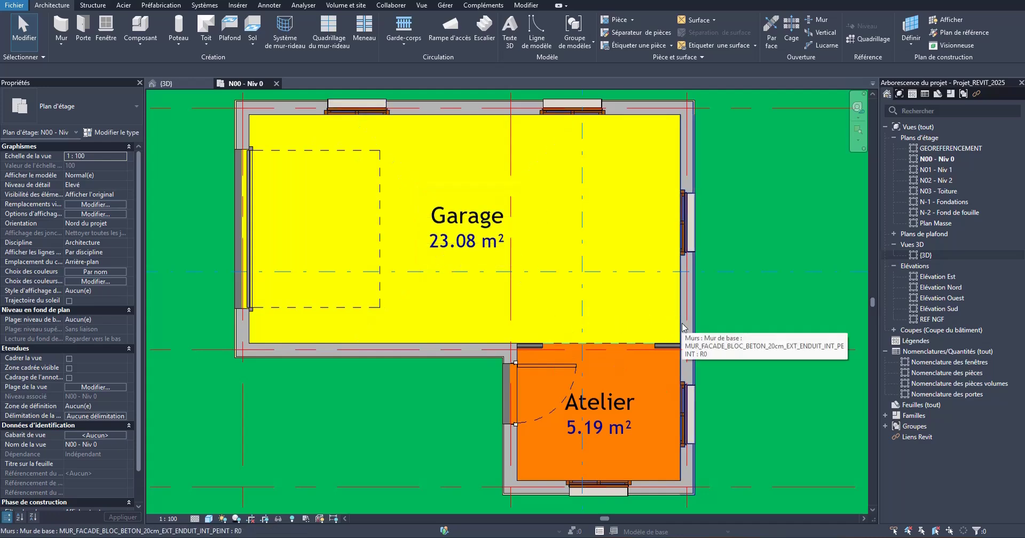
- Create a rule-based view filter named MUR_FACADE_NOIR from the floor plan's visibility/graphics overrides
key("v")
key("v")
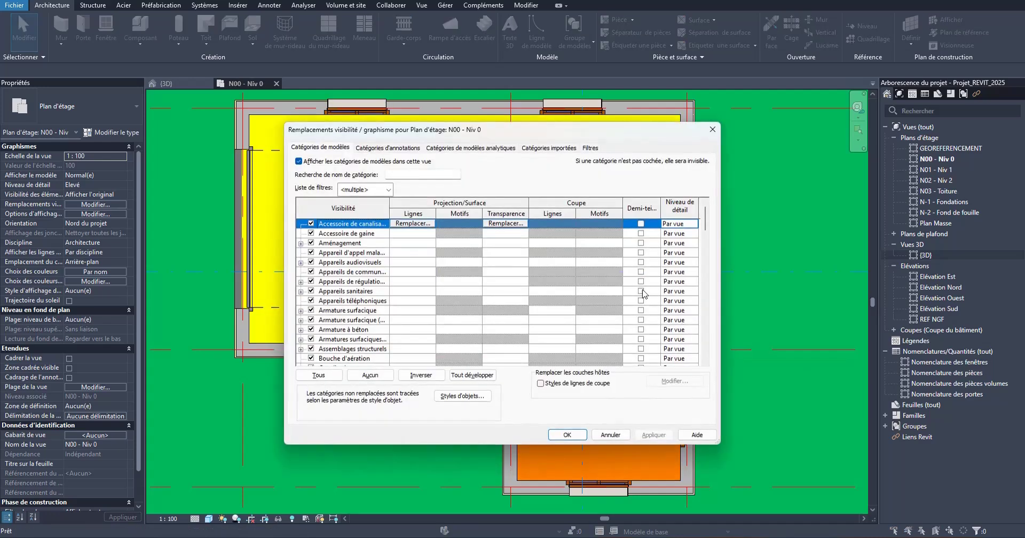
left_click(590, 149)
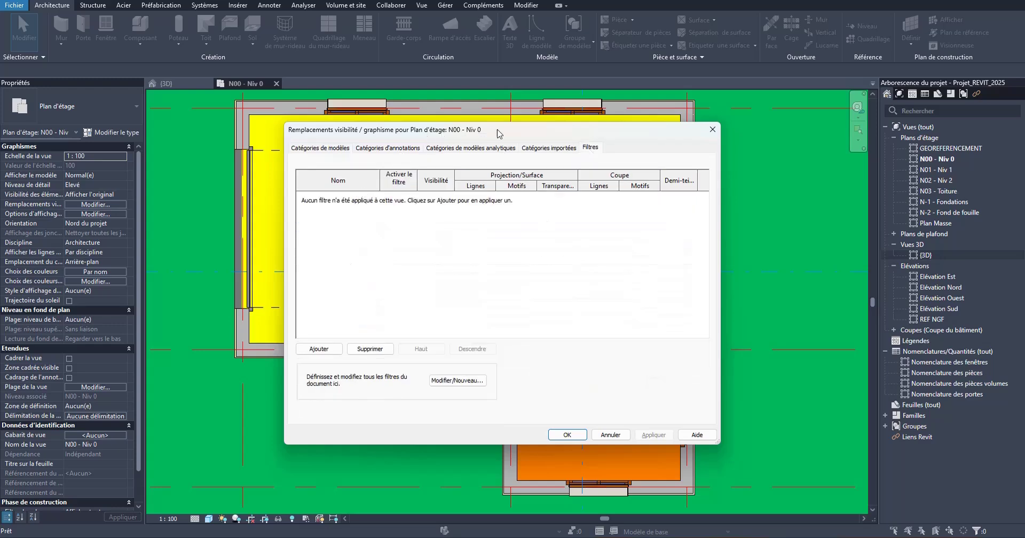
left_click_drag(497, 129, 468, 148)
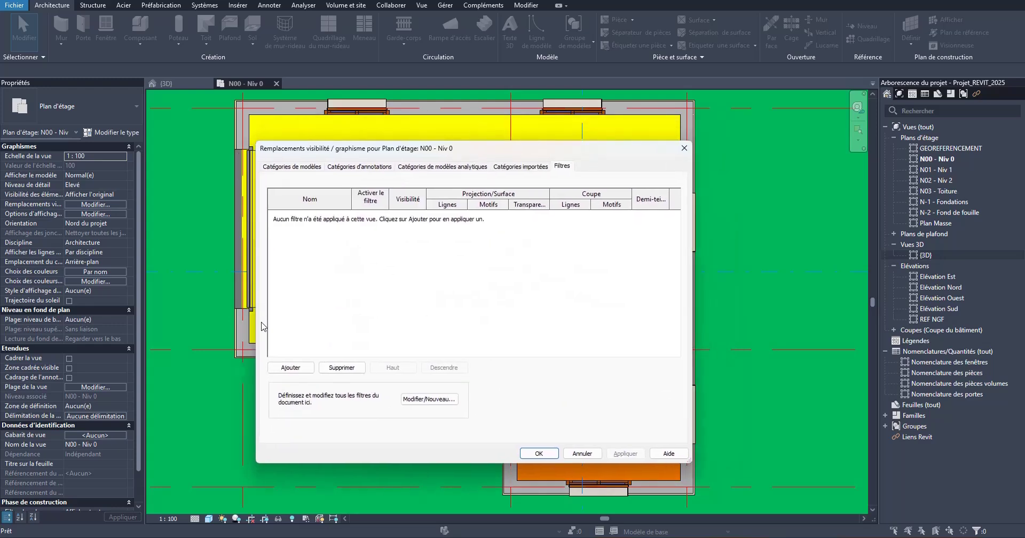
left_click(420, 400)
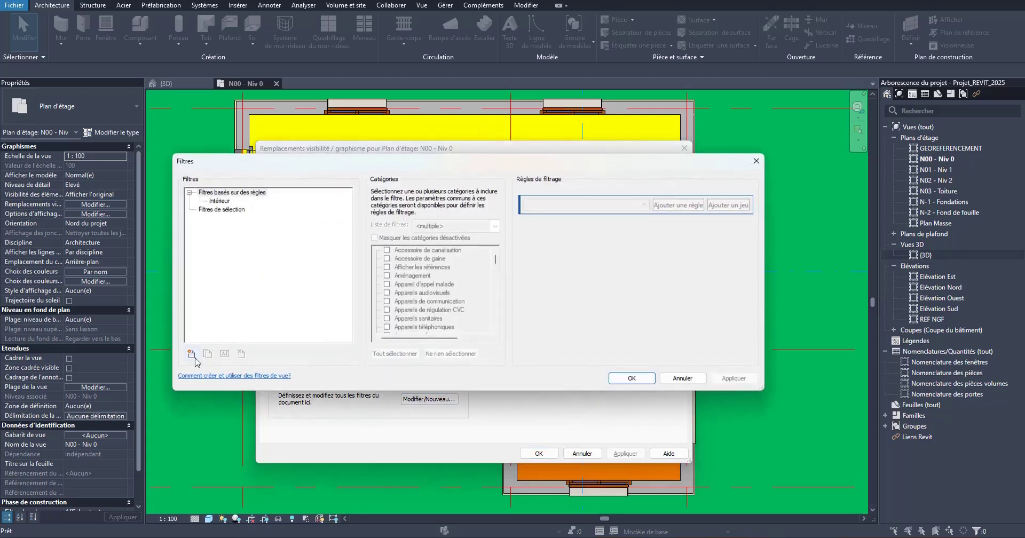
left_click(191, 354)
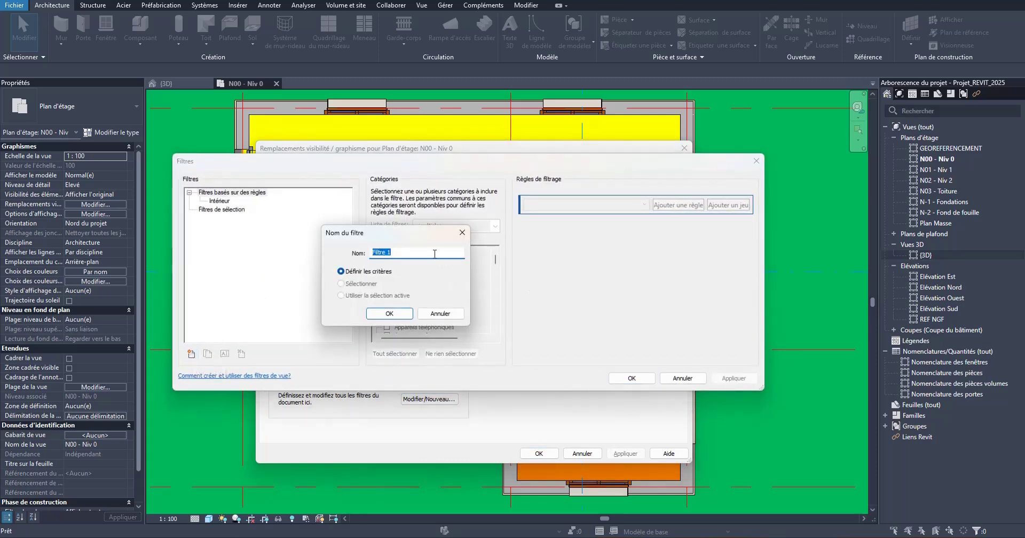
type("MUR_FACADE_NOIR")
left_click(395, 315)
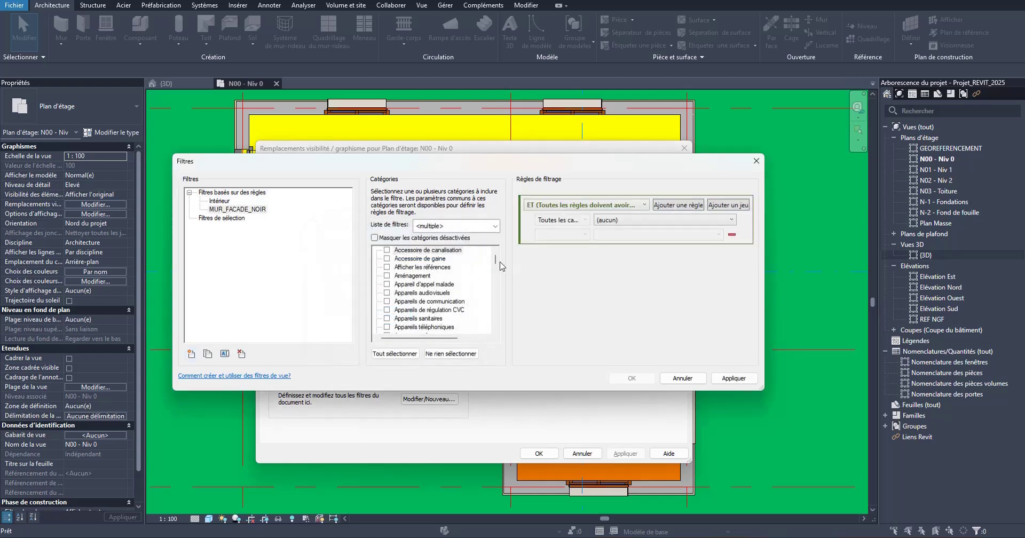
- Restrict the MUR_FACADE_NOIR filter to the Murs category and base its rule on Nom du type
left_click_drag(496, 260, 495, 300)
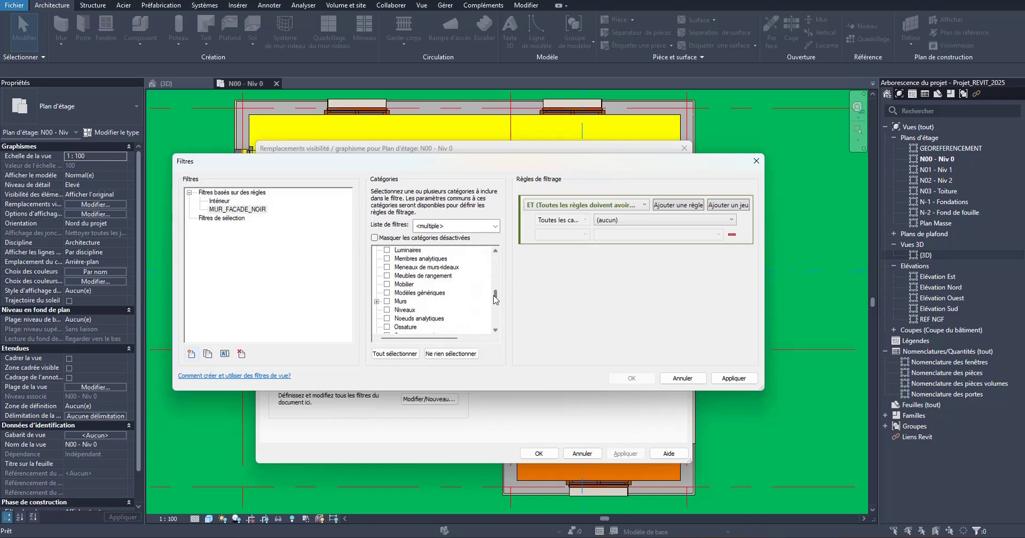
left_click(387, 301)
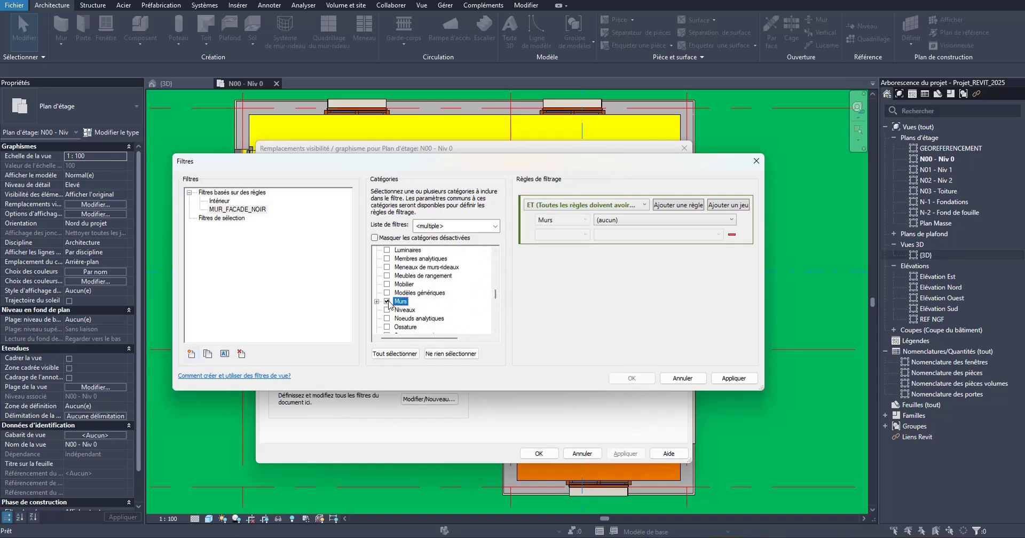
left_click(640, 219)
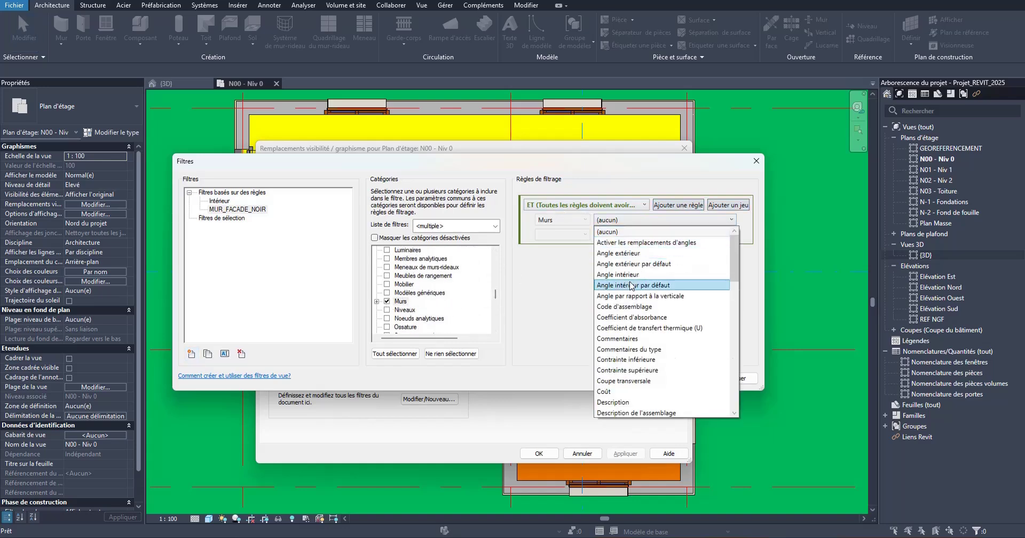
scroll(638, 321, "down", 8)
scroll(638, 342, "down", 1)
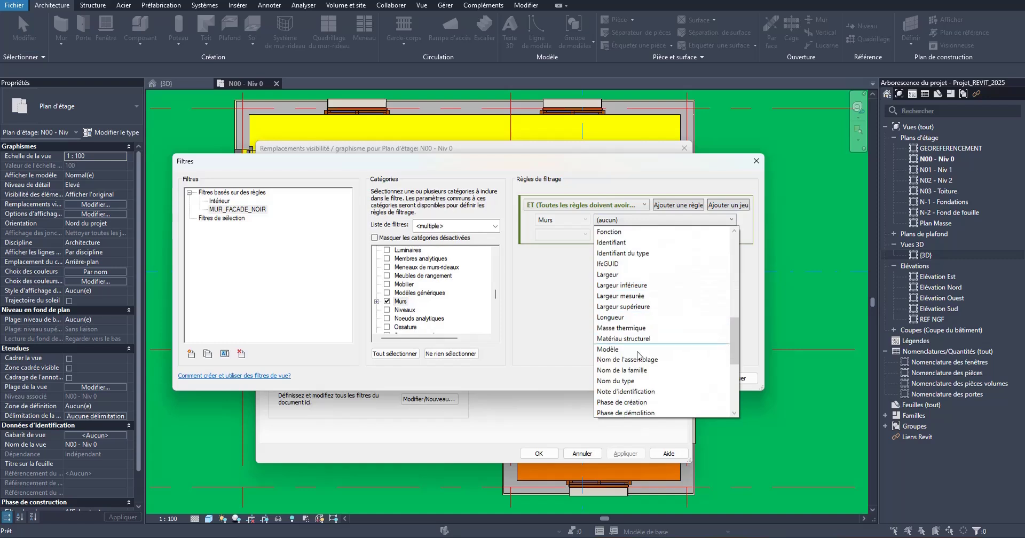
left_click(627, 381)
- Set the filter rule to égal MUR_FACADE_BLOC_BETON_20cm_EXT_ENDUIT_INT_PEINT and save the filter definition
left_click(584, 235)
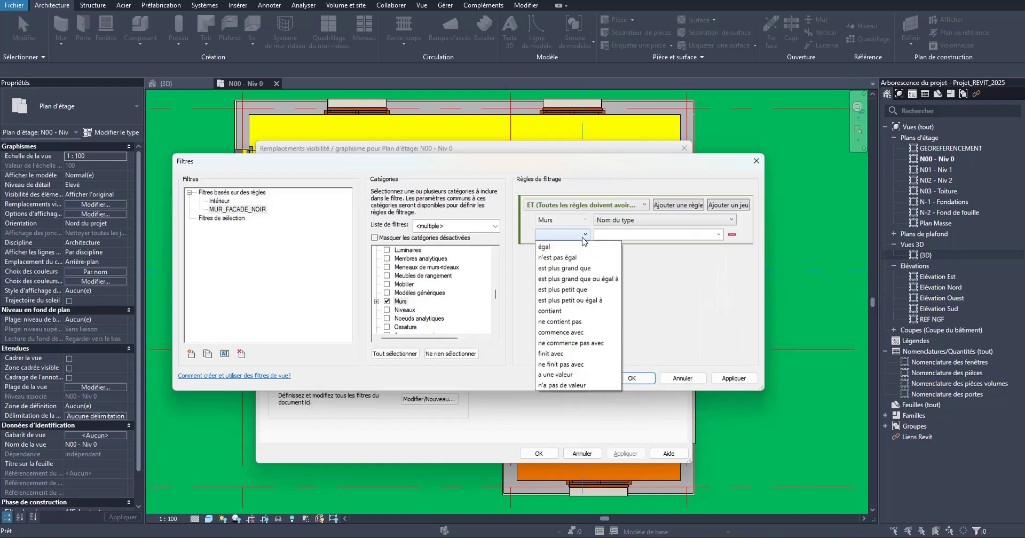
left_click(563, 246)
left_click(718, 235)
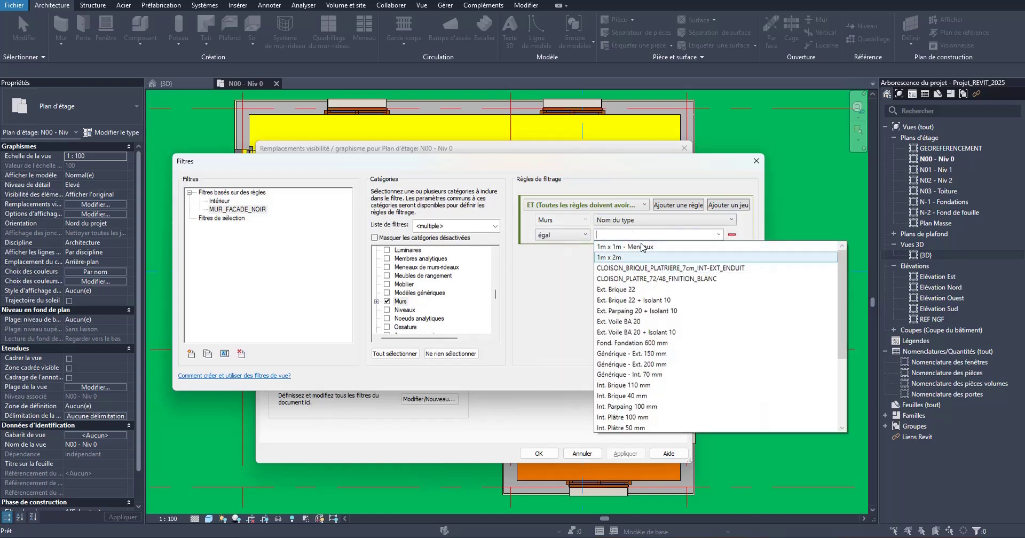
scroll(694, 320, "down", 4)
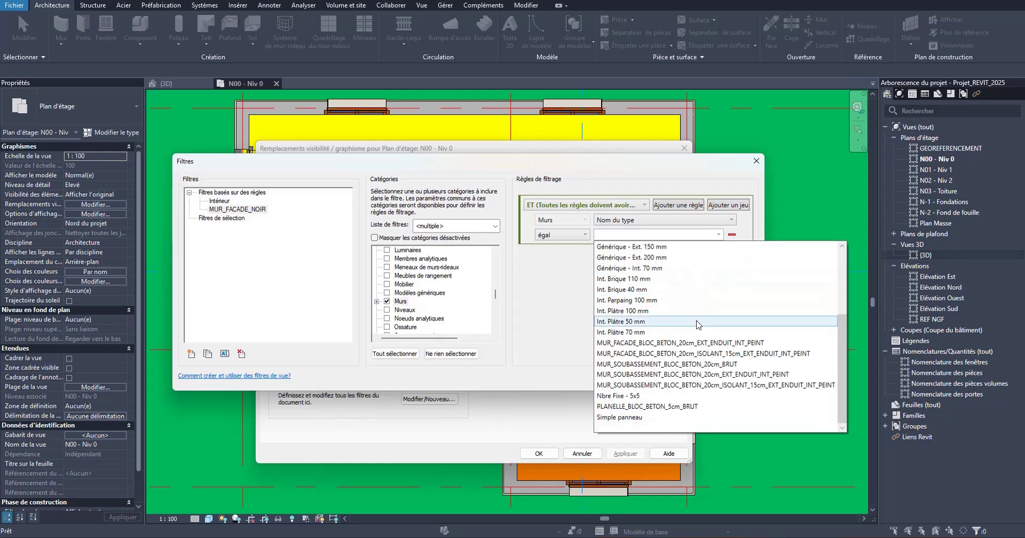
left_click(721, 343)
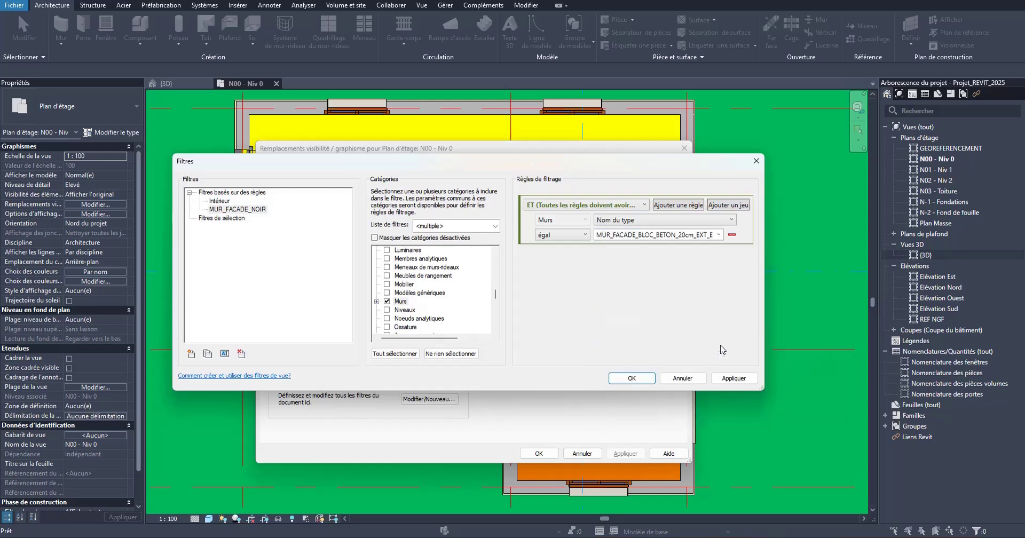
left_click(726, 378)
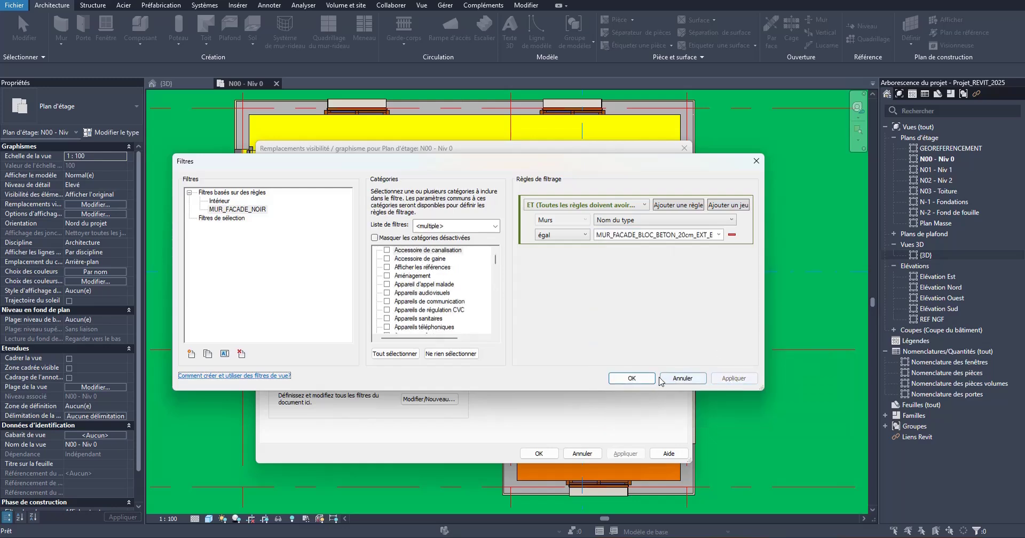
left_click(630, 378)
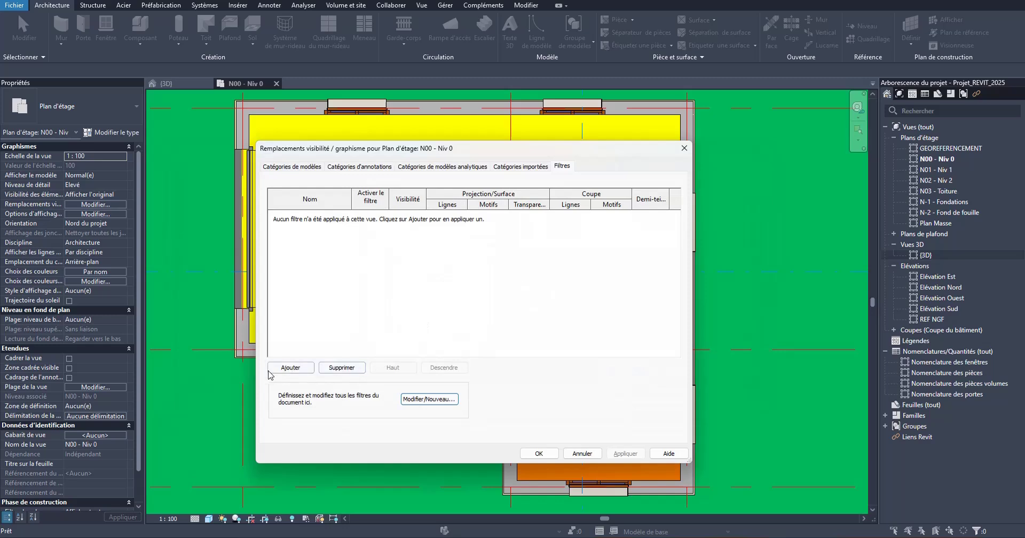
- Add the MUR_FACADE_NOIR filter to the N00 - Niv 0 plan's graphic overrides
left_click(290, 369)
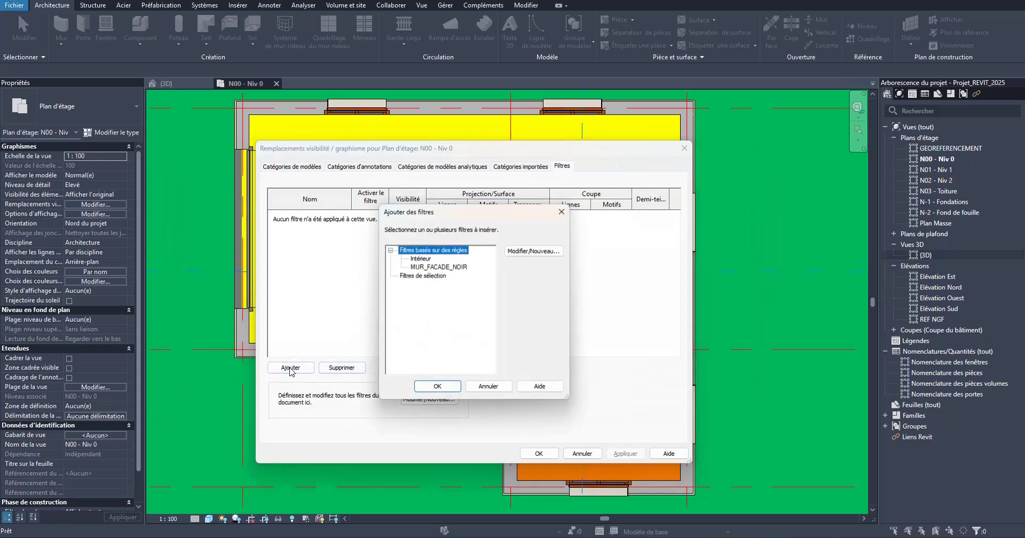
left_click(437, 267)
left_click(438, 386)
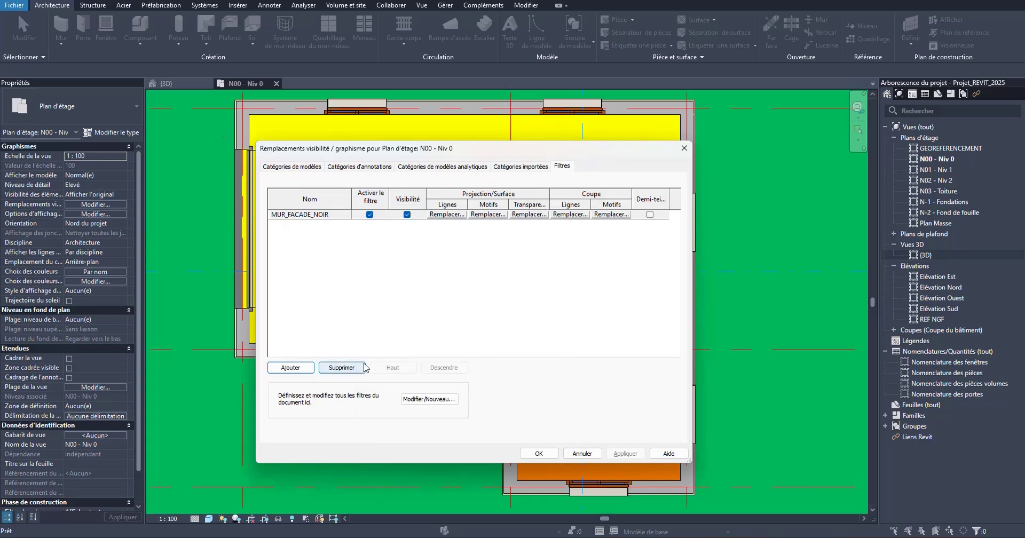
- Override the MUR_FACADE_NOIR filter's cut pattern with a solid foreground fill in Noir and apply it to the view
left_click(611, 214)
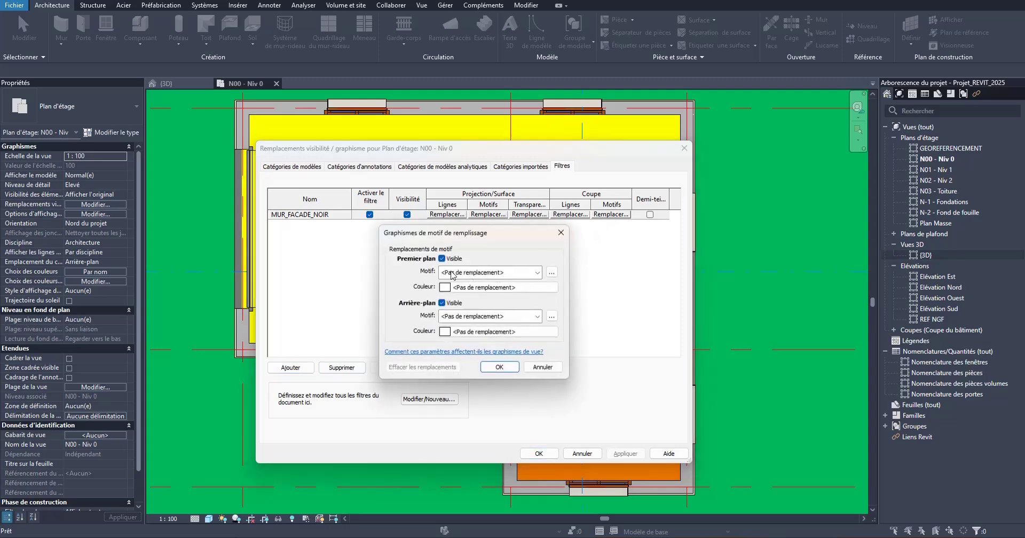
left_click(468, 272)
left_click(522, 293)
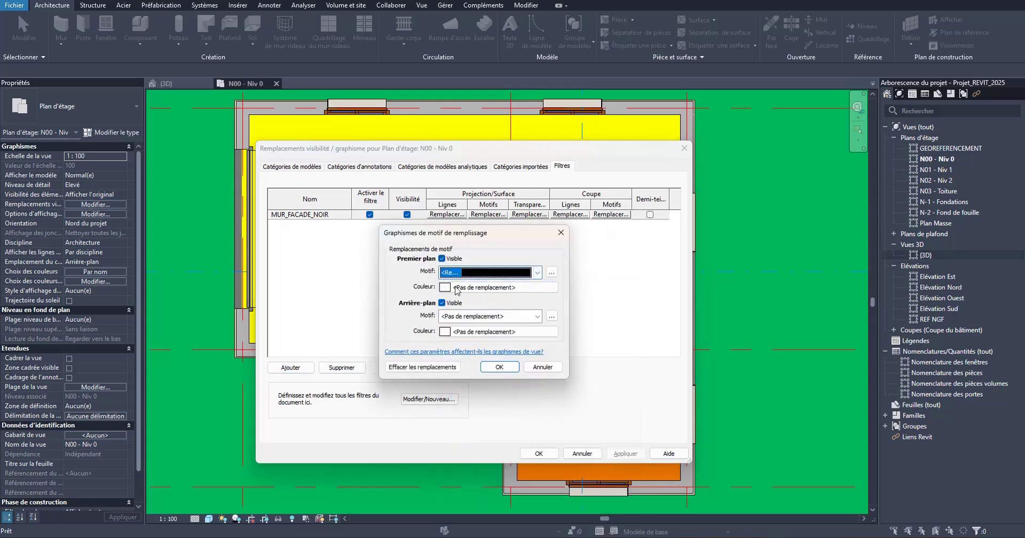
left_click(445, 288)
left_click(362, 315)
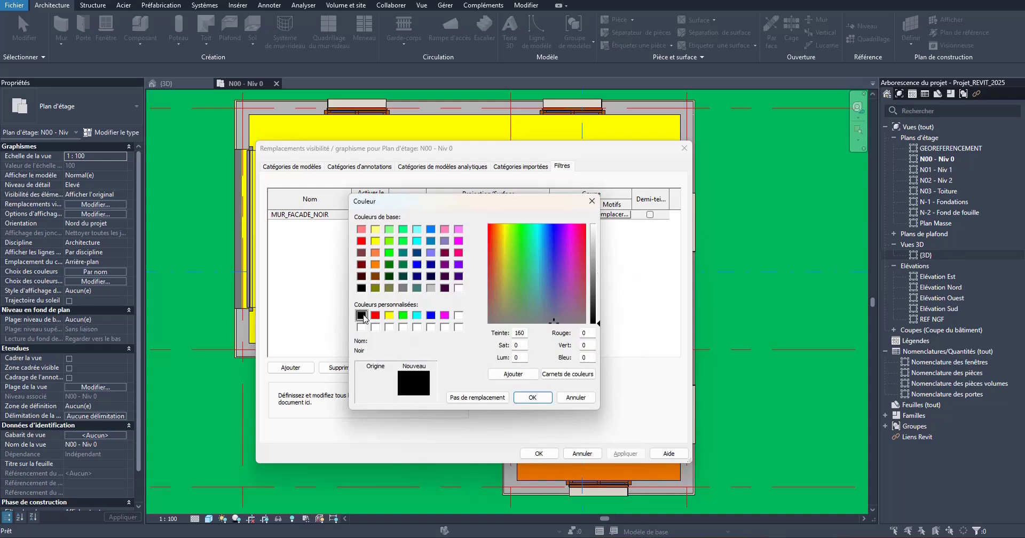
left_click(533, 397)
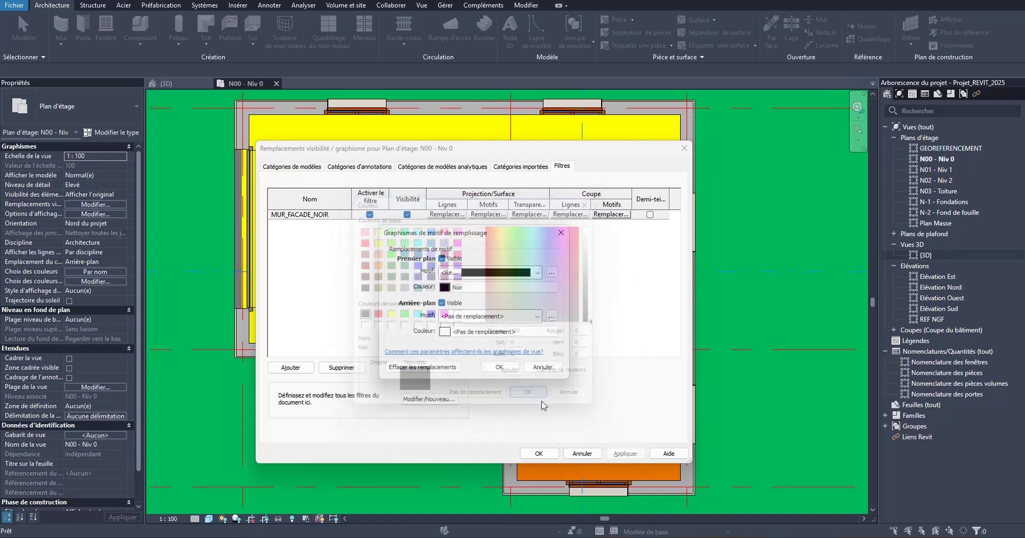
left_click(499, 367)
left_click(538, 453)
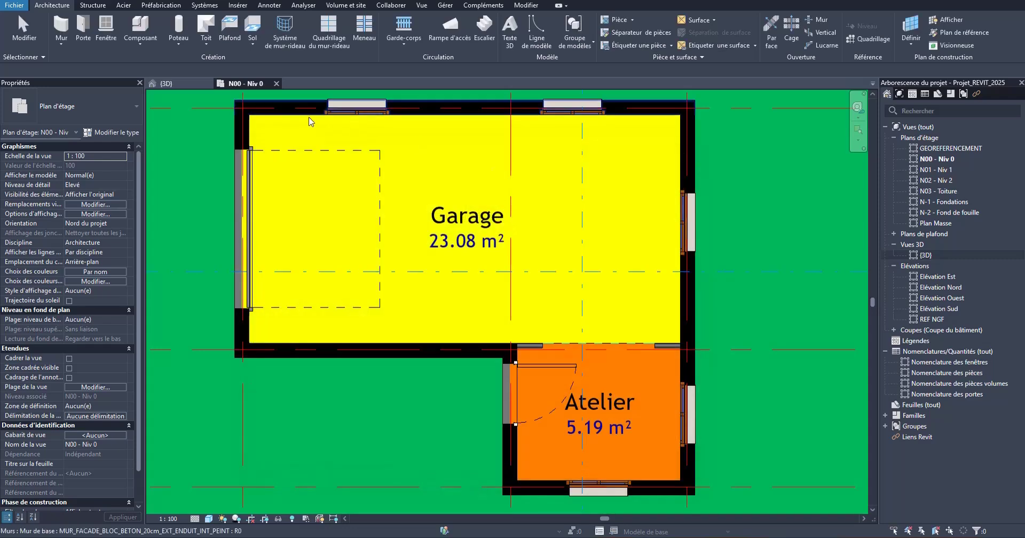
- Create a new rule-based filter named CLOISON_BLEU from the N00 - Niv 0 plan's visibility and graphics filter settings
scroll(235, 318, "up", 5)
scroll(236, 321, "down", 5)
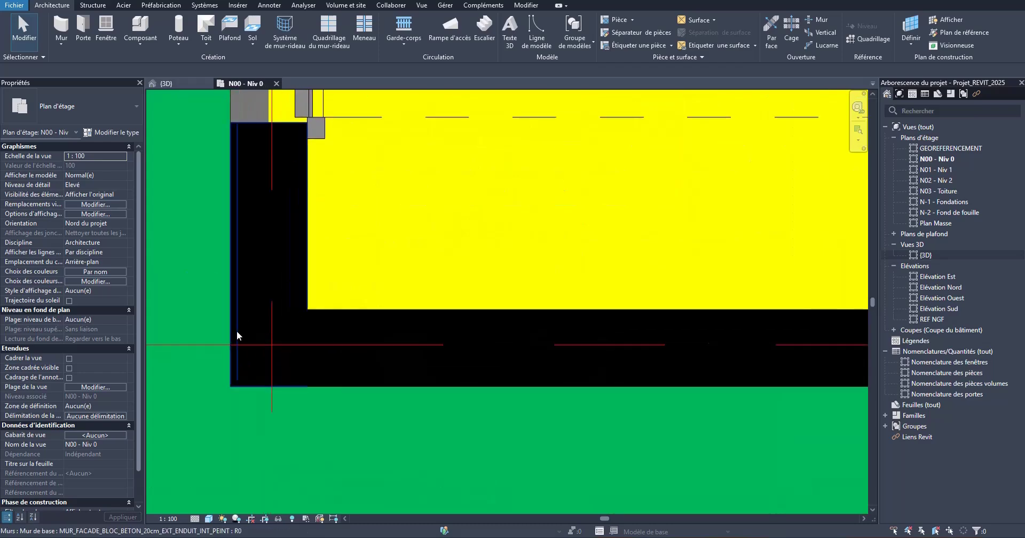
scroll(520, 264, "up", 1)
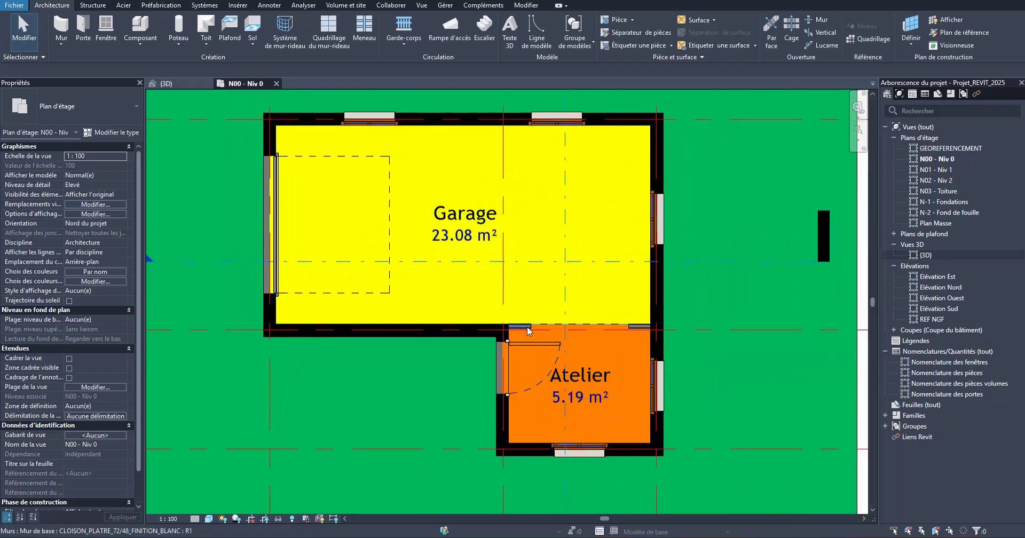
key("v")
key("g")
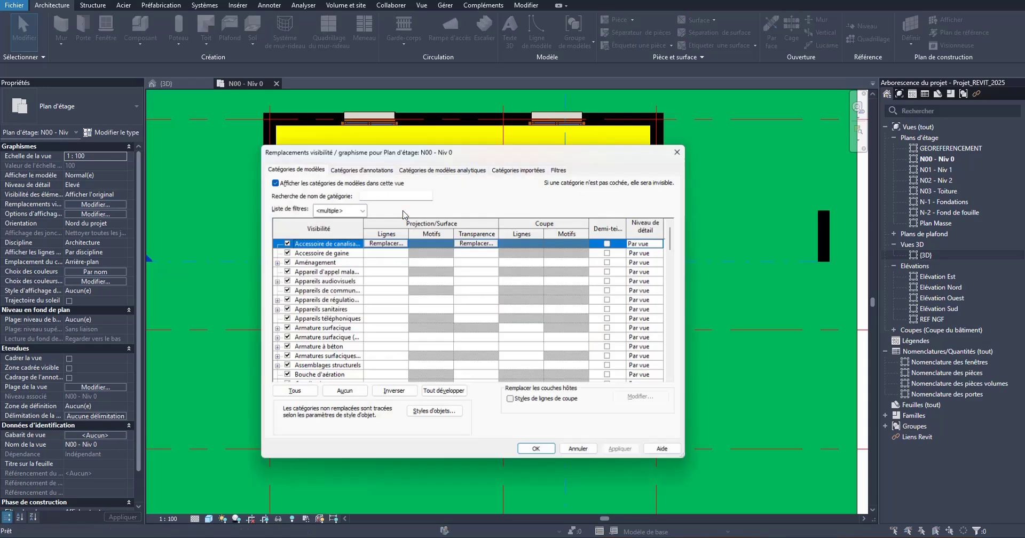
left_click(562, 166)
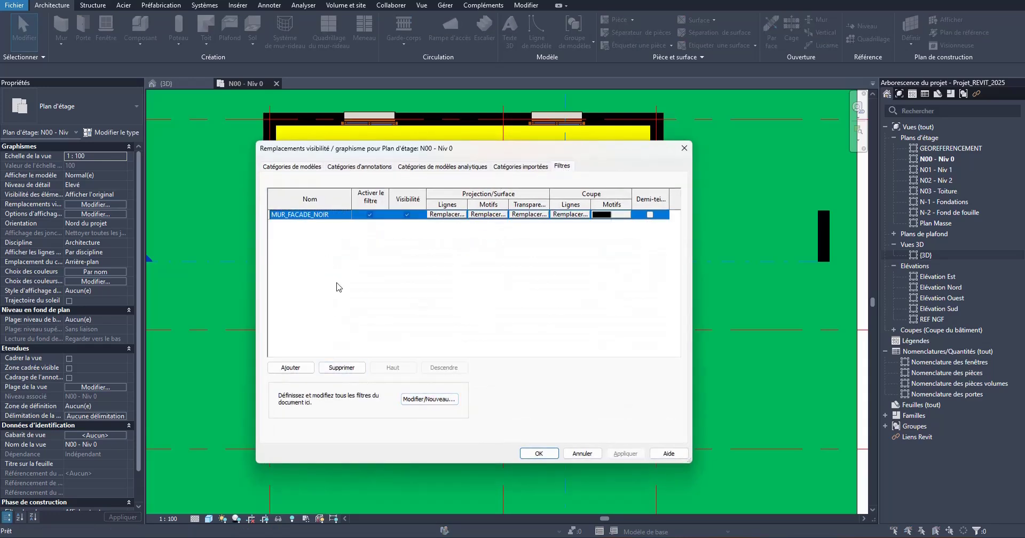
left_click(431, 398)
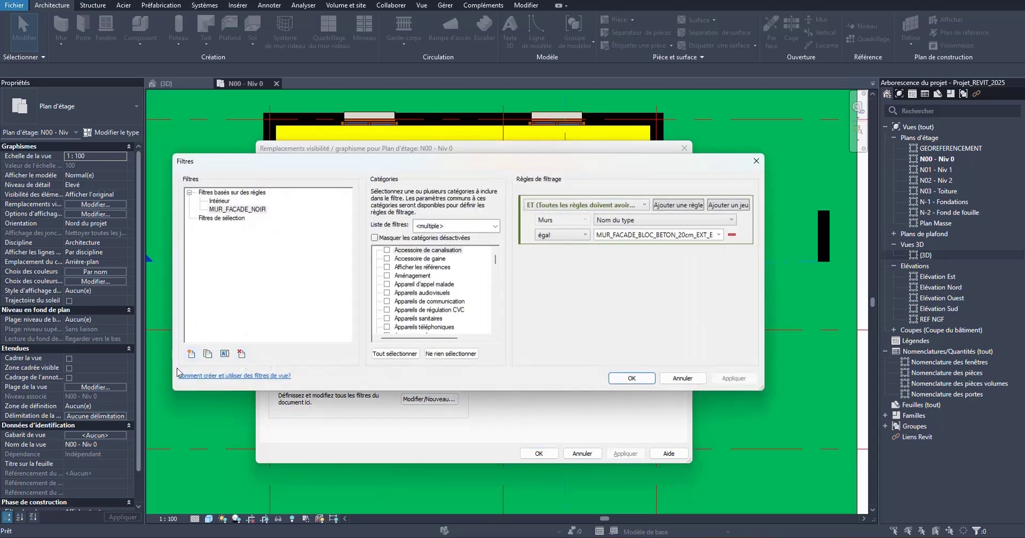
left_click(191, 354)
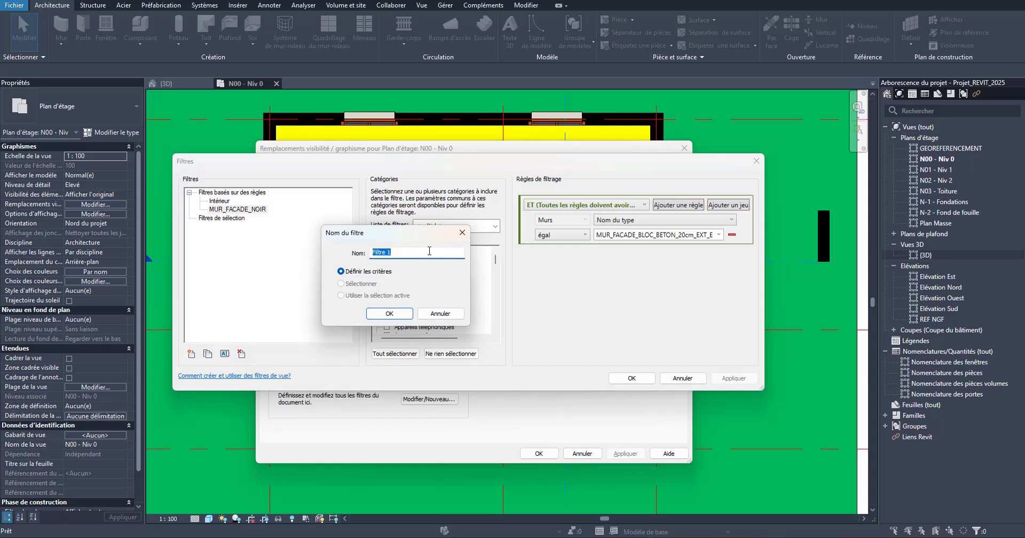
type("CLOISON_BLEU")
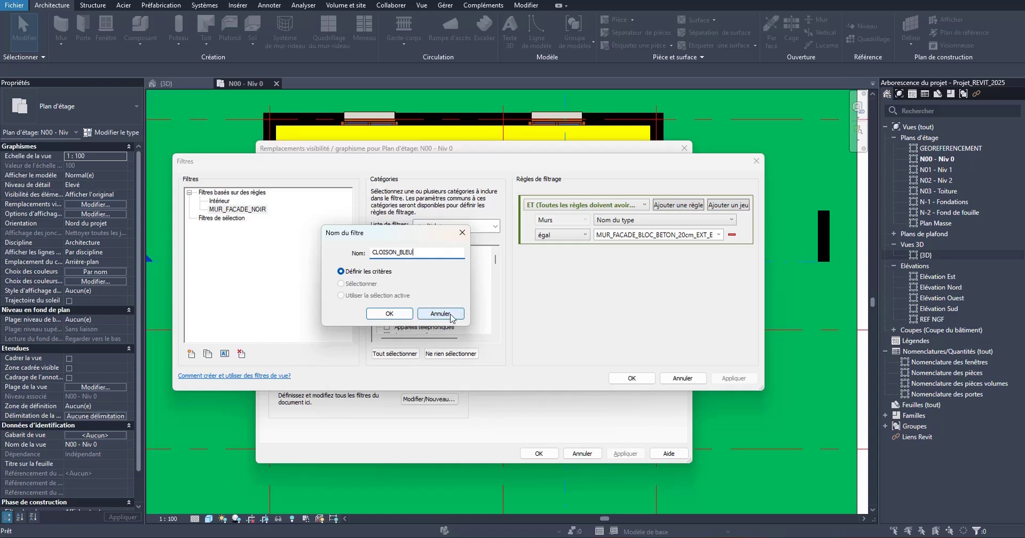
left_click(389, 314)
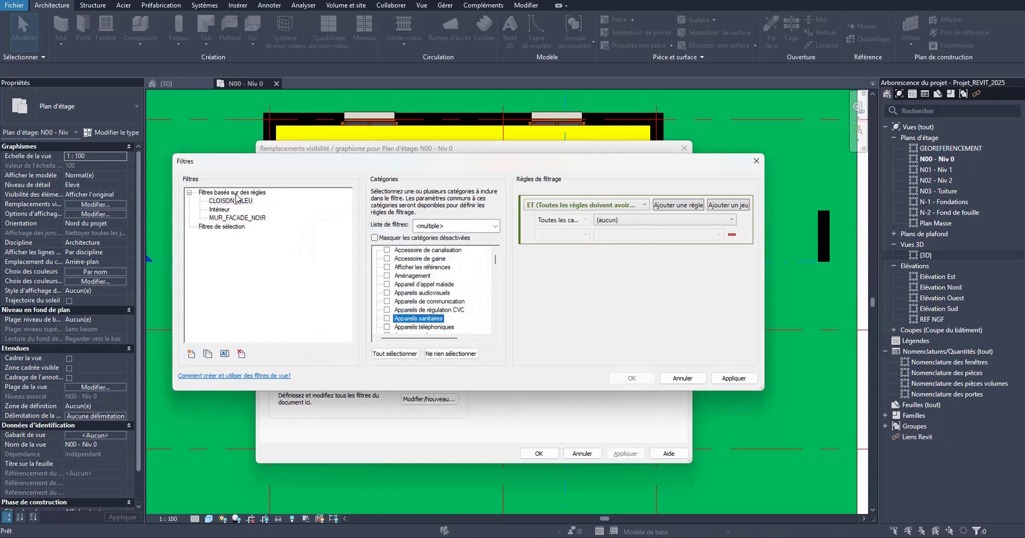
- Restrict the CLOISON_BLEU filter to the Murs category and base its rule on Nom du type
left_click_drag(496, 260, 493, 298)
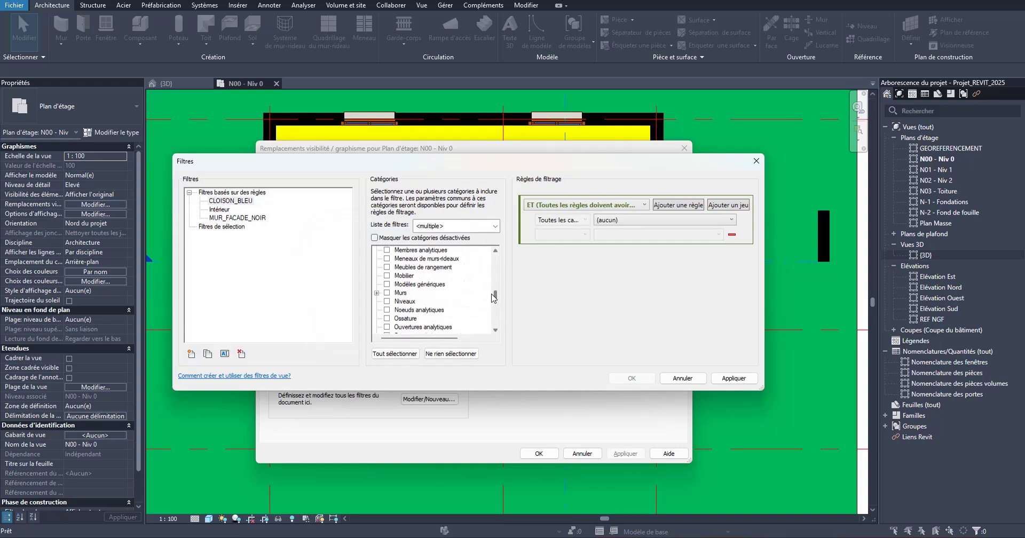
left_click(387, 293)
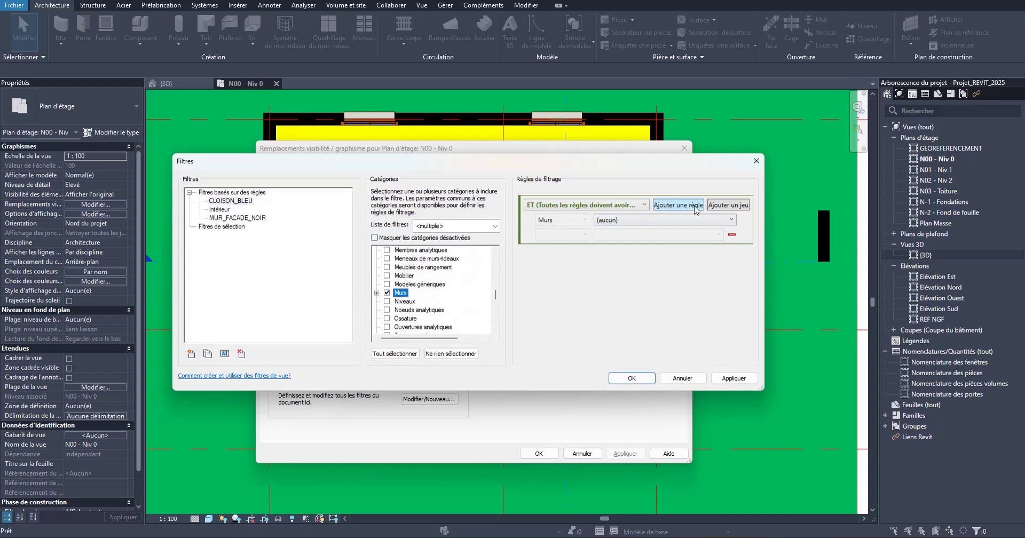
left_click(667, 220)
scroll(632, 391, "down", 10)
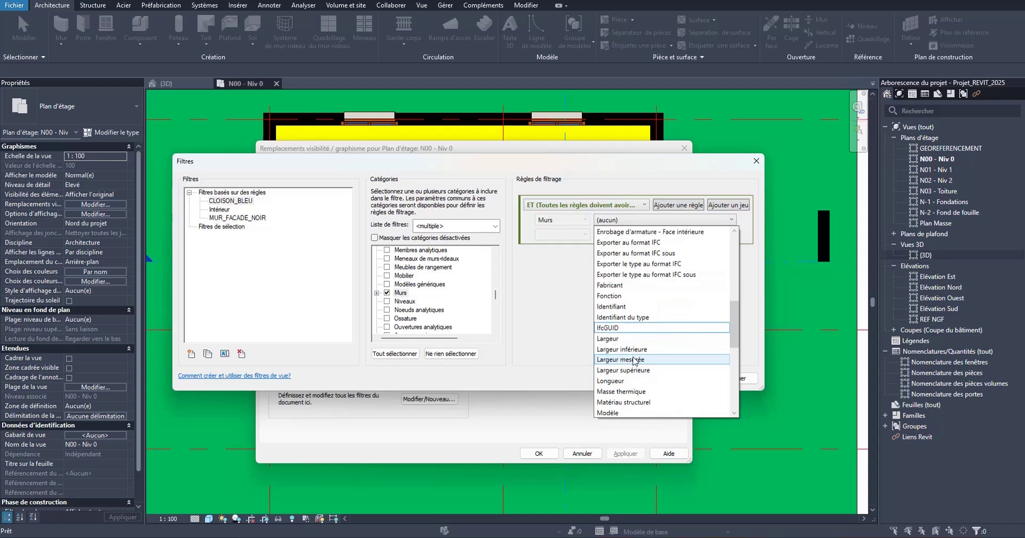
left_click(618, 381)
- Set the CLOISON_BLEU rule to égal CLOISON_PLATRE_72/48_FINITION_BLANC and save the filter definition
left_click(574, 235)
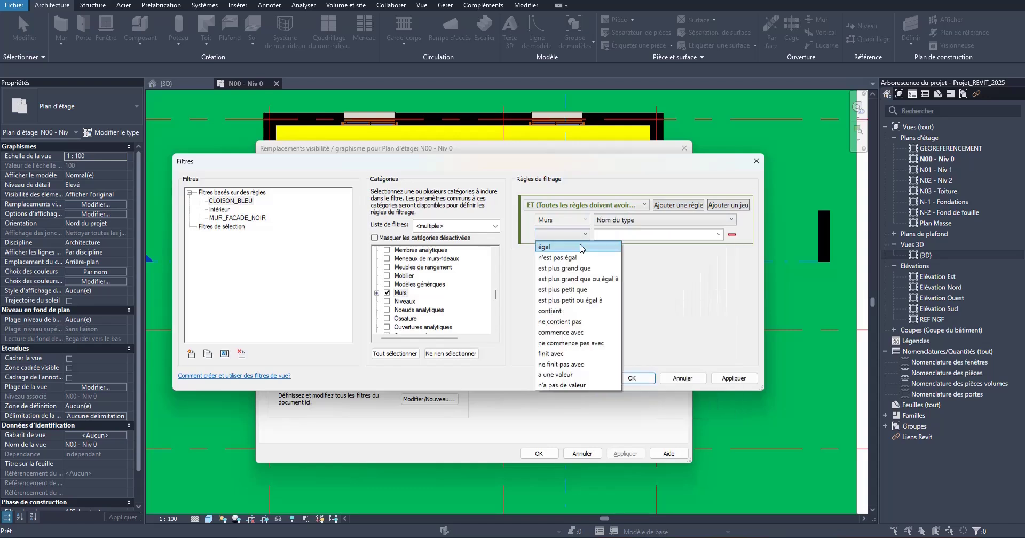
left_click(582, 245)
left_click(718, 235)
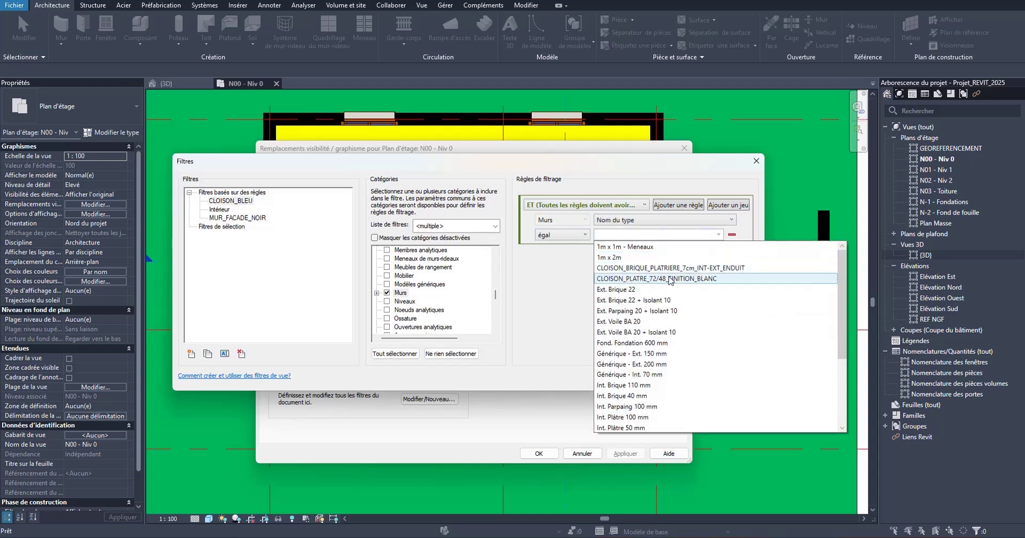
left_click(657, 280)
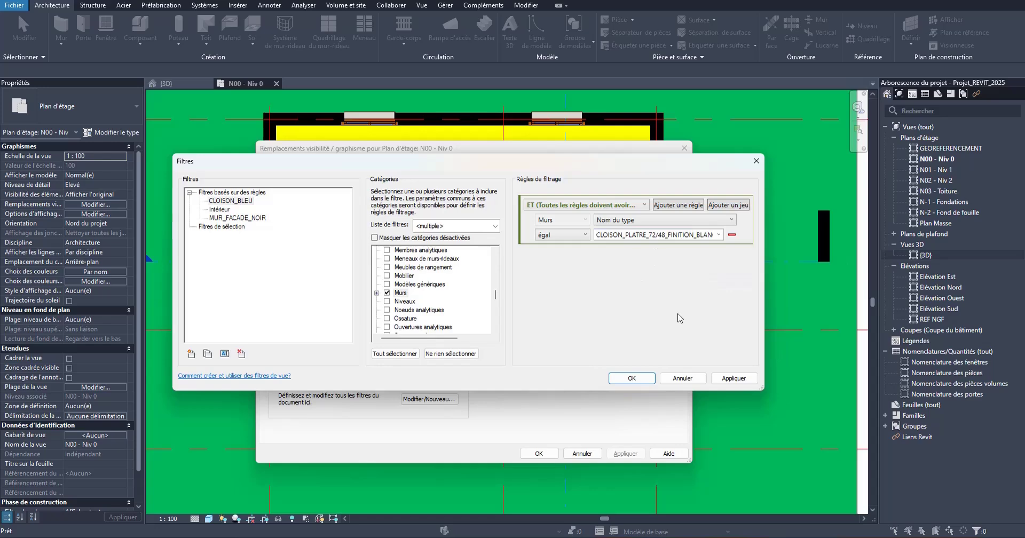
left_click(651, 381)
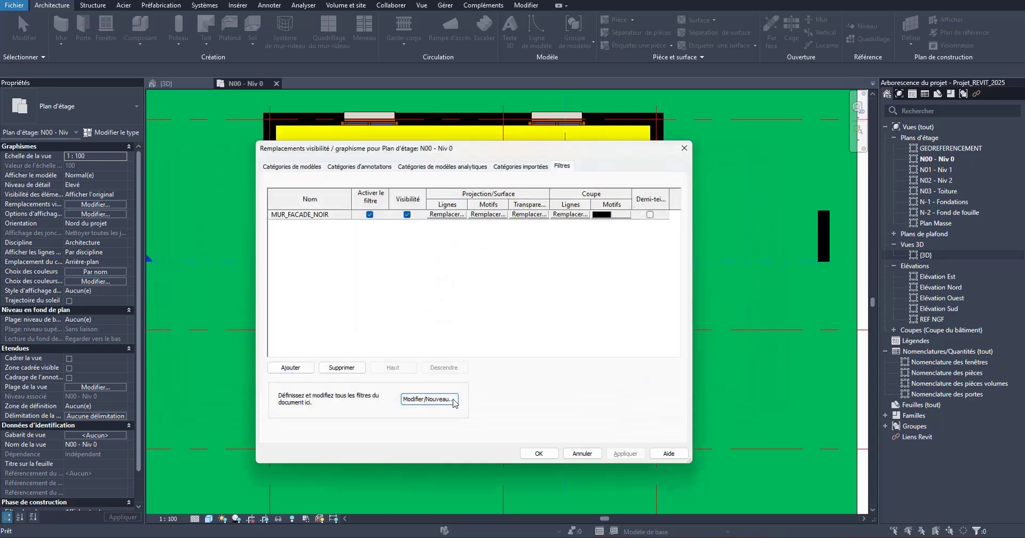
- Add the CLOISON_BLEU filter to the N00 - Niv 0 plan's graphic overrides
left_click(308, 367)
left_click(428, 259)
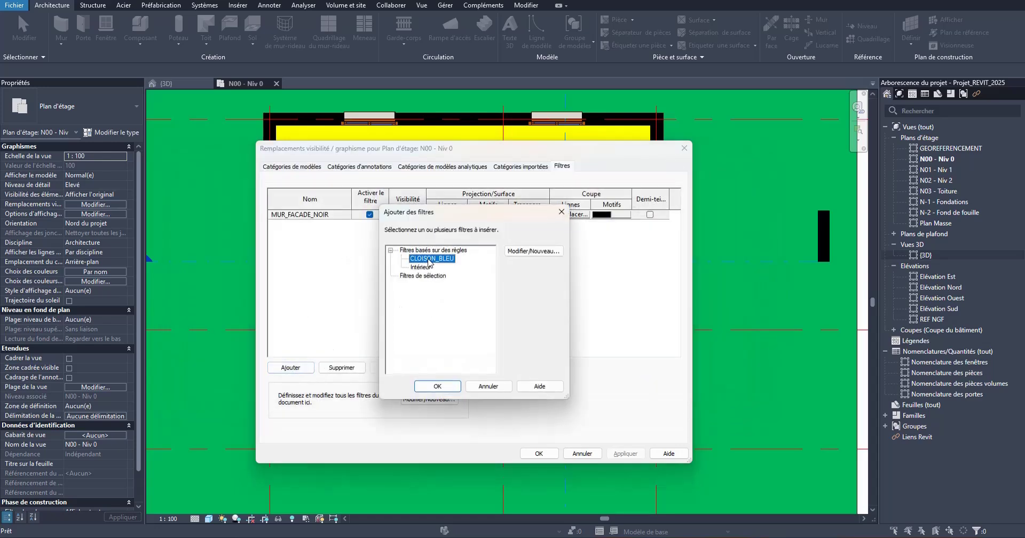
left_click(450, 387)
- Override the CLOISON_BLEU filter's cut pattern with a solid foreground fill in Cyan and apply it to the view
left_click(588, 225)
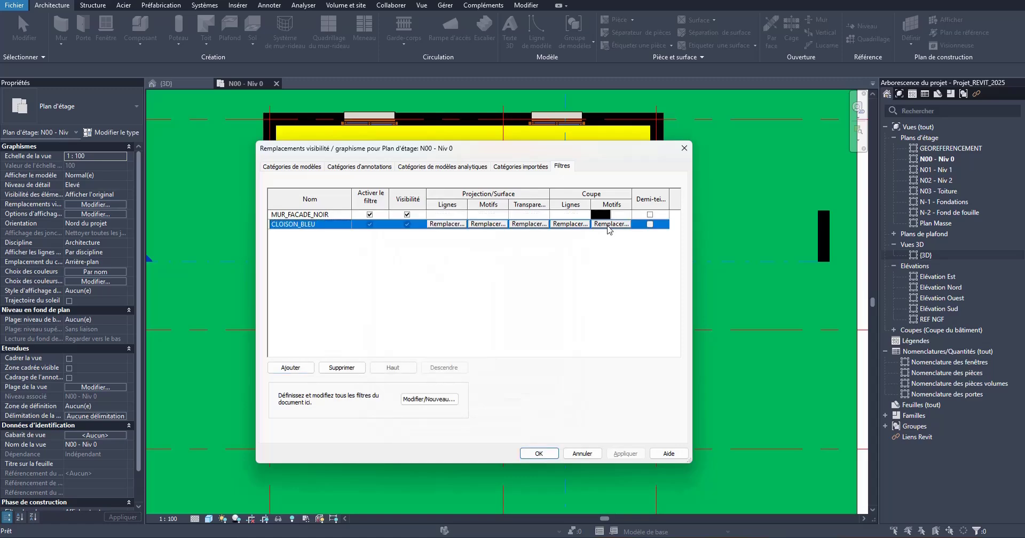
left_click(611, 224)
left_click(486, 274)
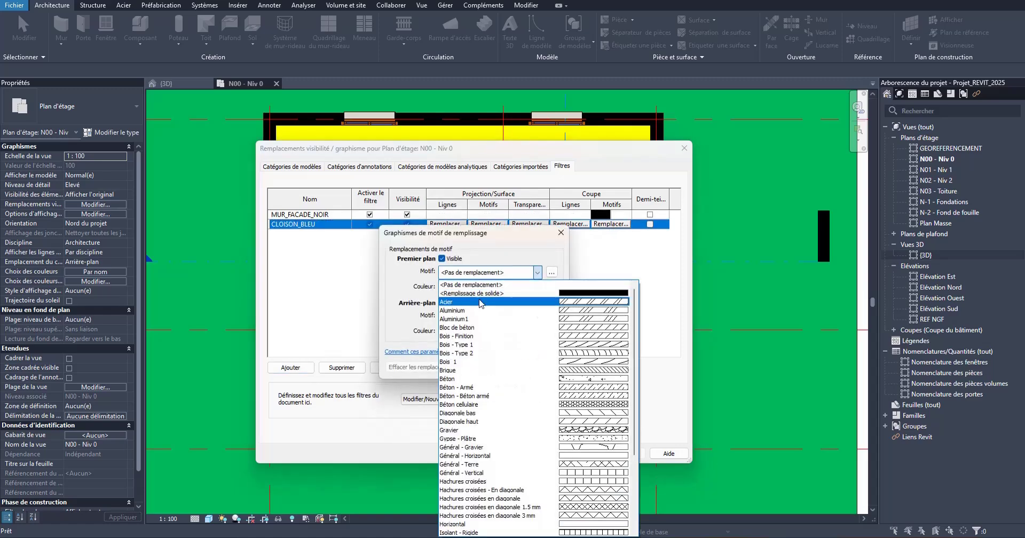
left_click(480, 297)
left_click(445, 287)
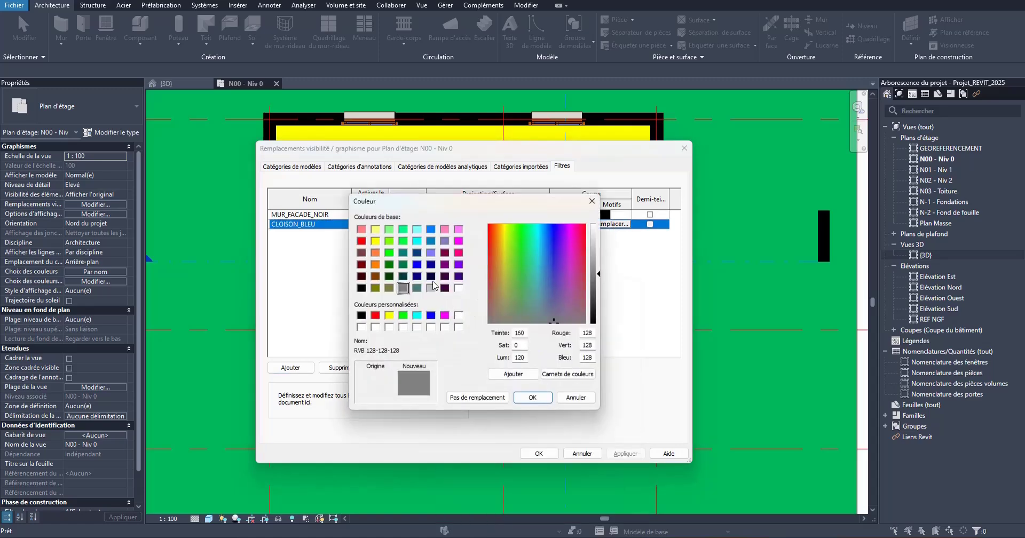
left_click(417, 315)
left_click(532, 398)
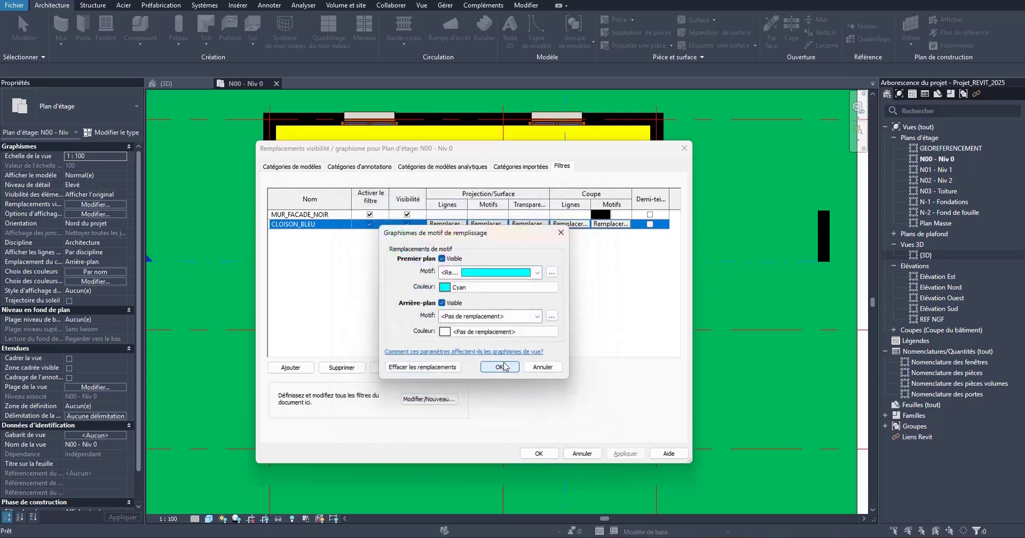
left_click(561, 366)
left_click(625, 453)
left_click(539, 453)
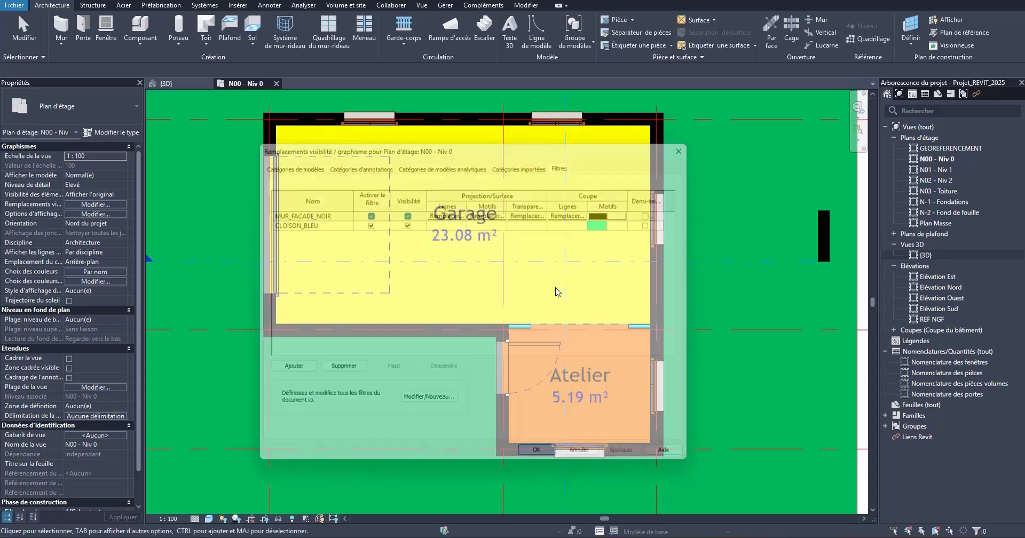
- Create a new rule-based filter named FENETRE_ROSE from the plan's visibility and graphics filter settings
scroll(530, 325, "up", 5)
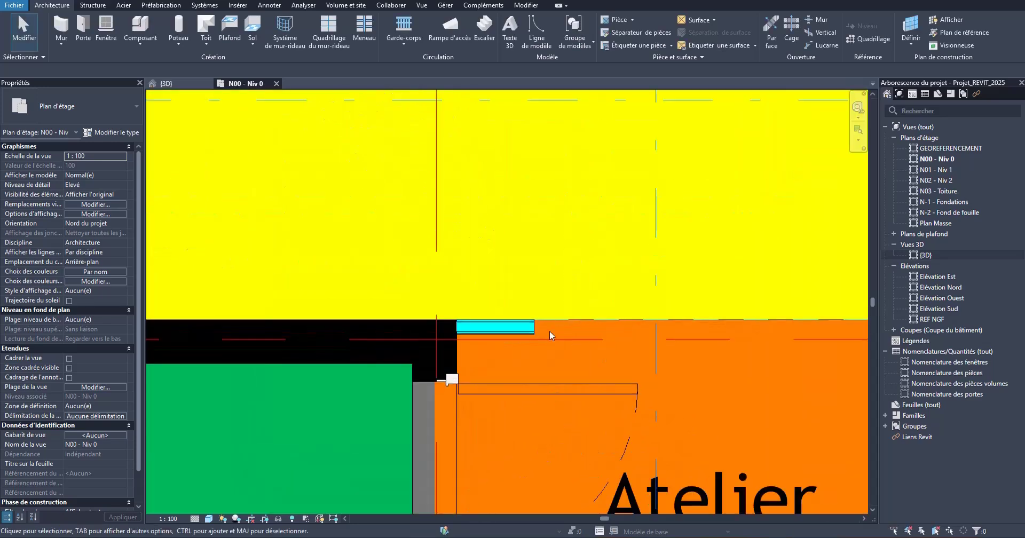
scroll(550, 331, "down", 4)
scroll(635, 338, "down", 3)
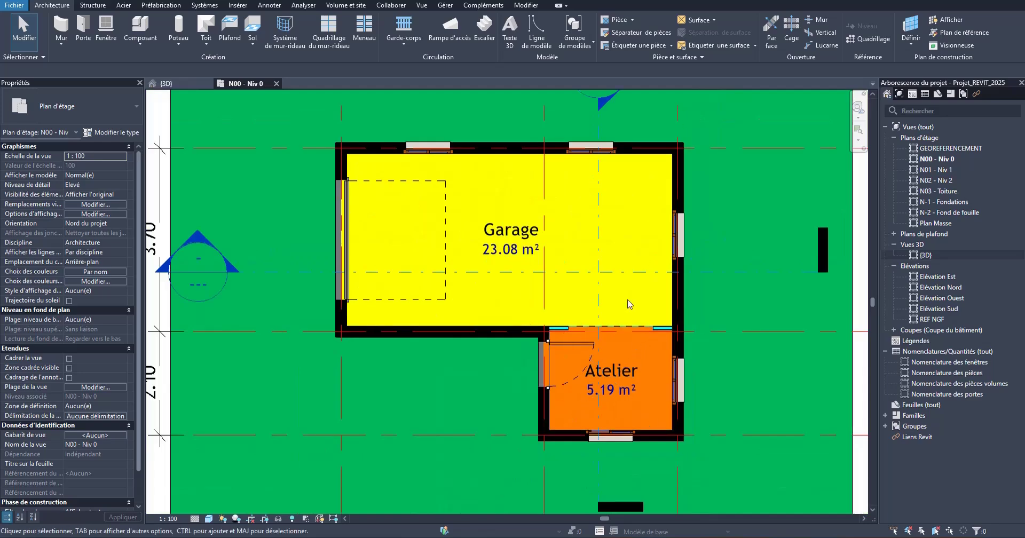
scroll(621, 263, "up", 2)
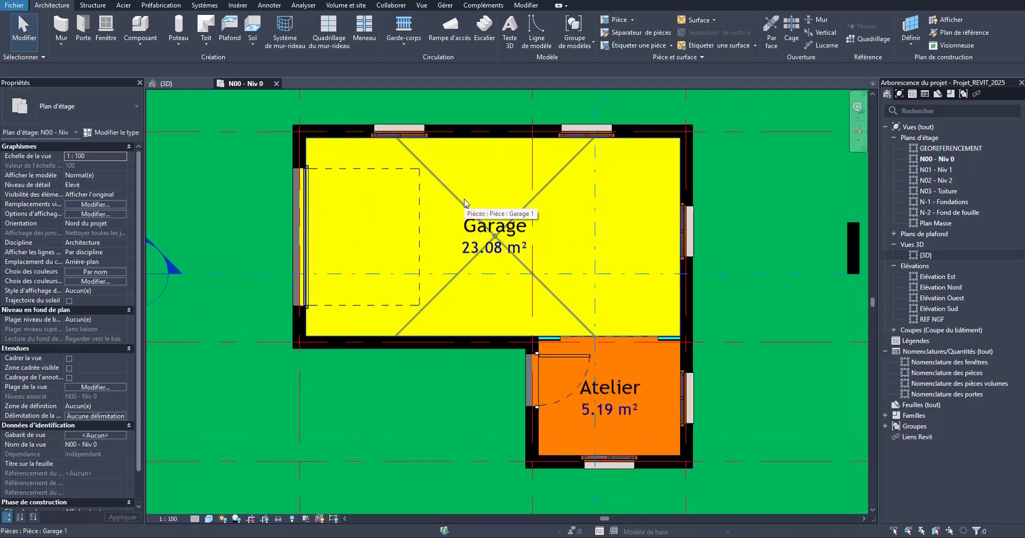
key("v")
key("g")
left_click(561, 166)
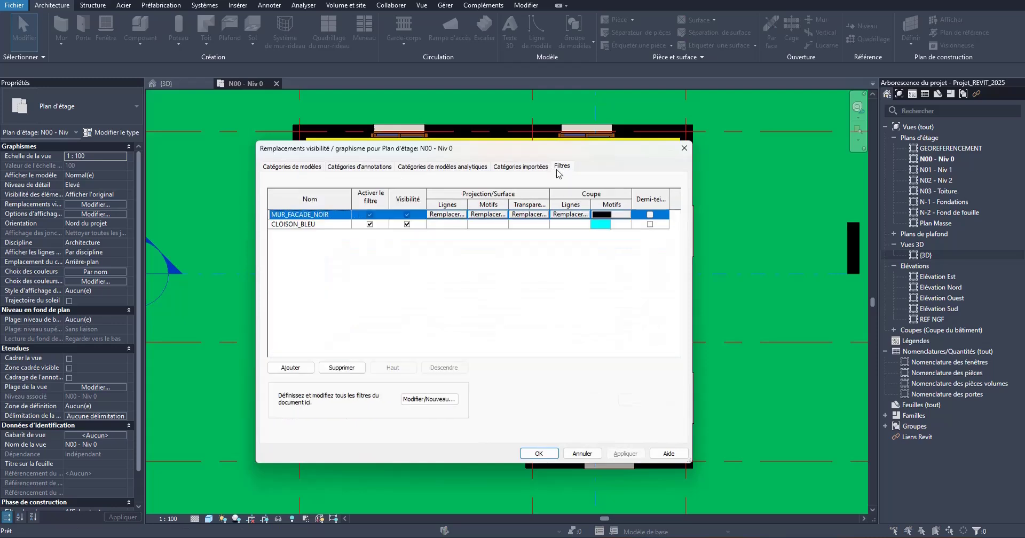
left_click(429, 399)
left_click(196, 354)
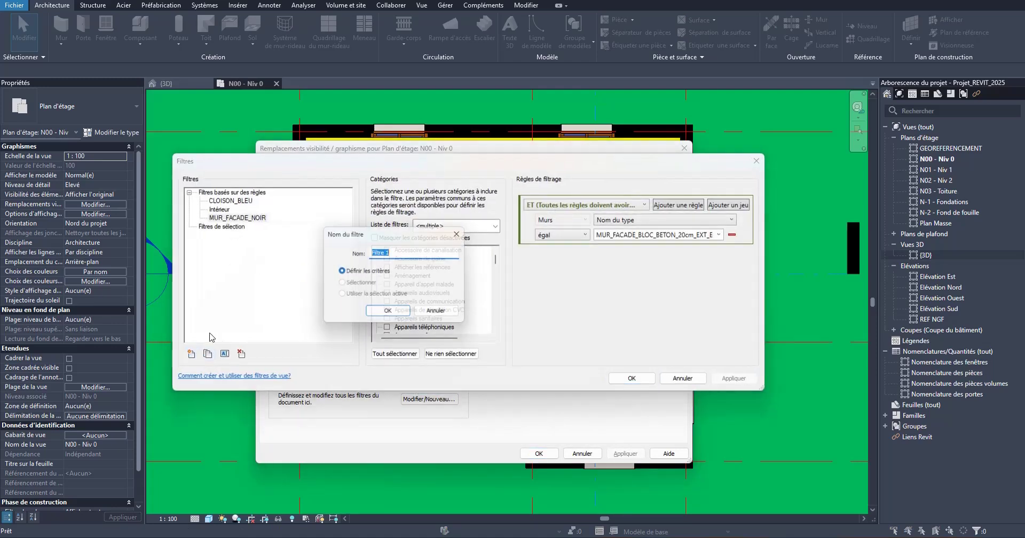
type("FENETRE_ROSE")
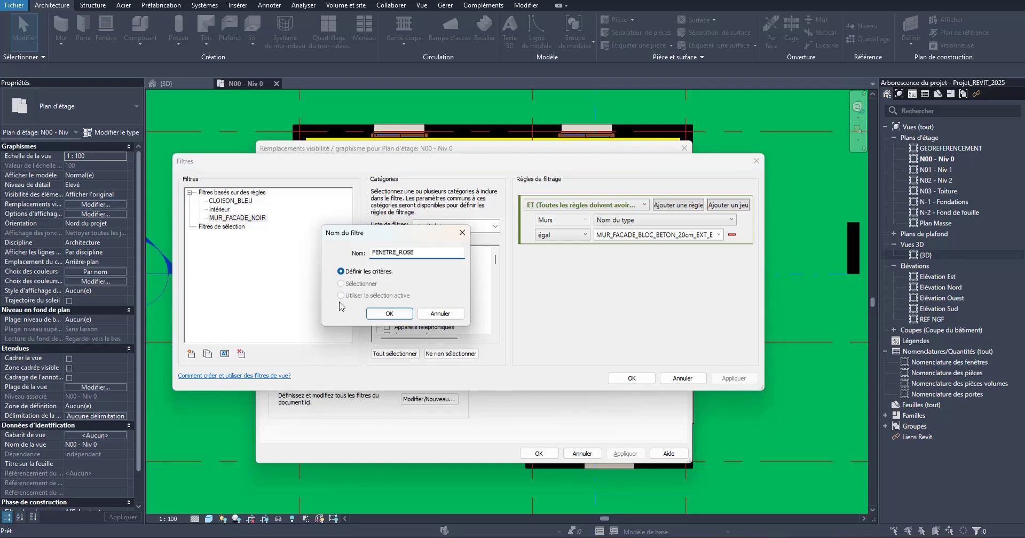
left_click(389, 314)
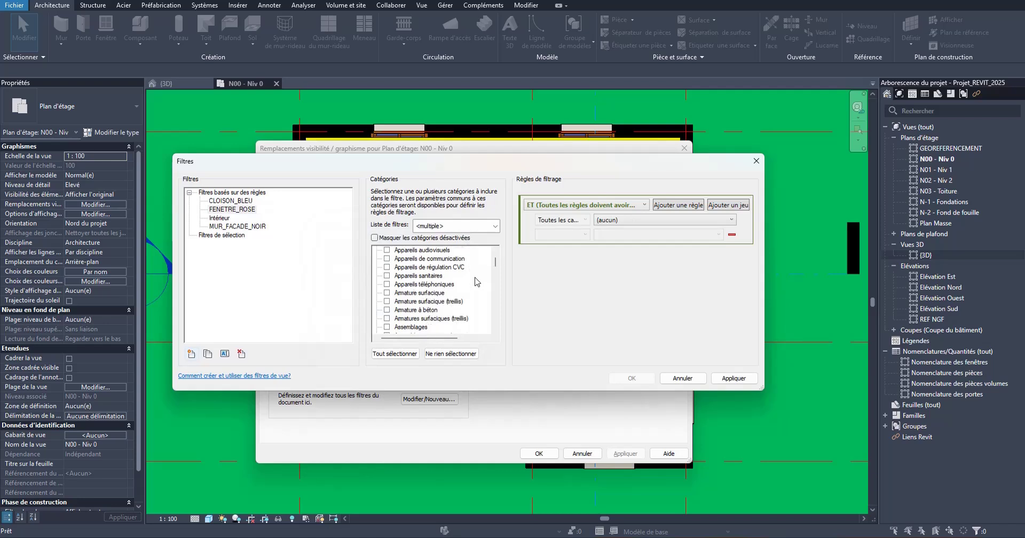
- Restrict the FENETRE_ROSE filter to the Fenêtres category and base its rule on Nom du type
left_click_drag(496, 261, 496, 281)
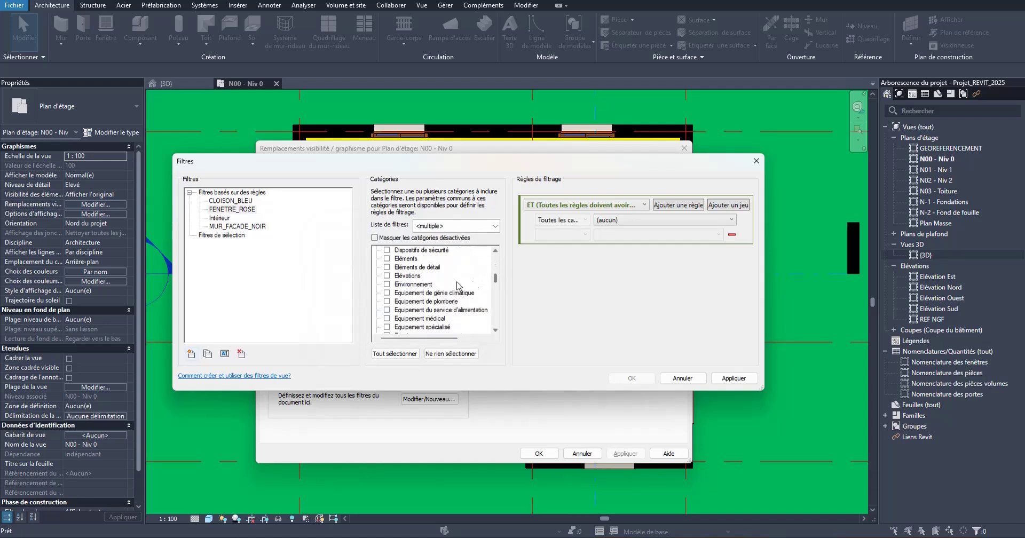
scroll(419, 285, "down", 5)
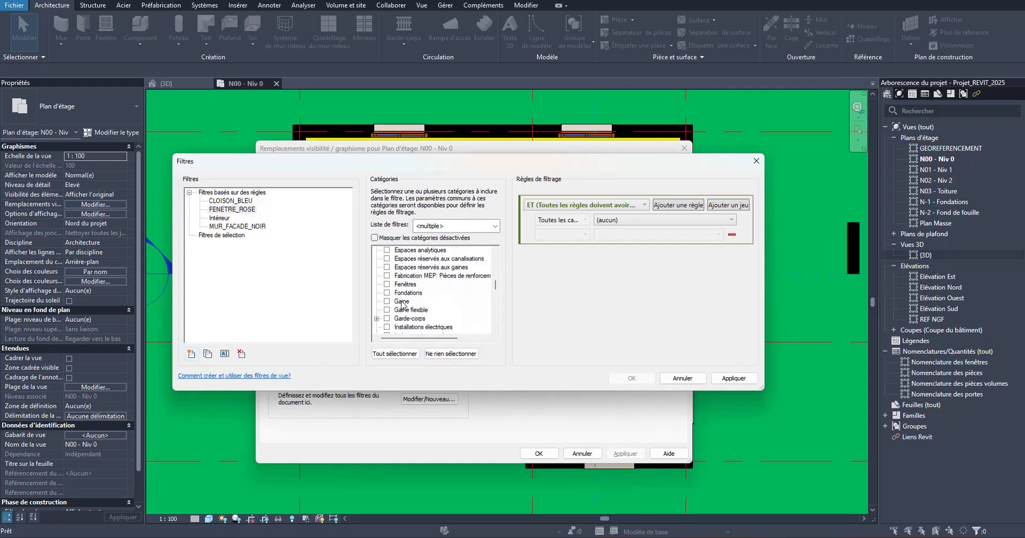
left_click(386, 284)
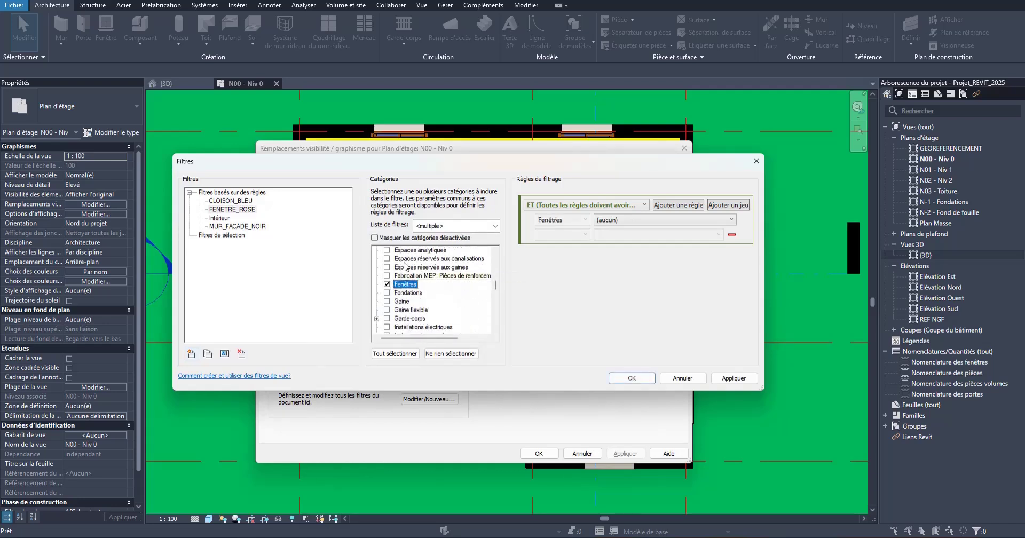
left_click(679, 220)
scroll(633, 365, "down", 5)
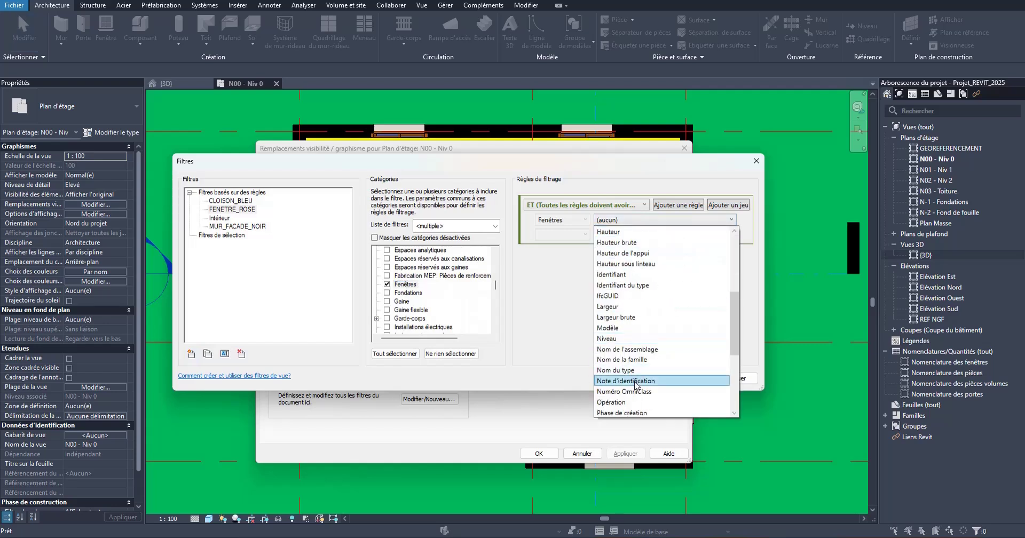
left_click(631, 313)
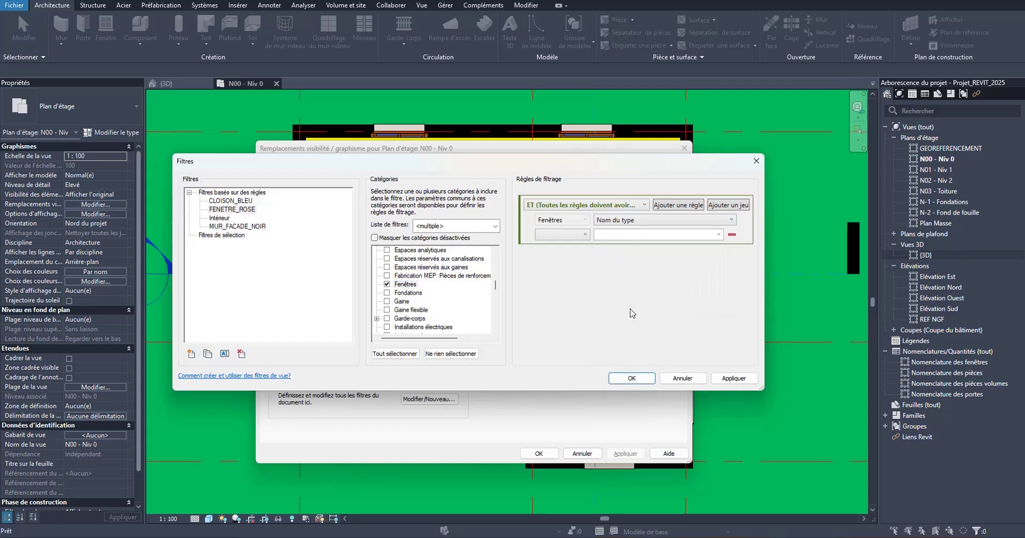
- Set the FENETRE_ROSE rule to égal FENETRE_90x1.25m - Appui Alu and save the filter definition
left_click(581, 236)
left_click(581, 247)
left_click(719, 234)
left_click(646, 270)
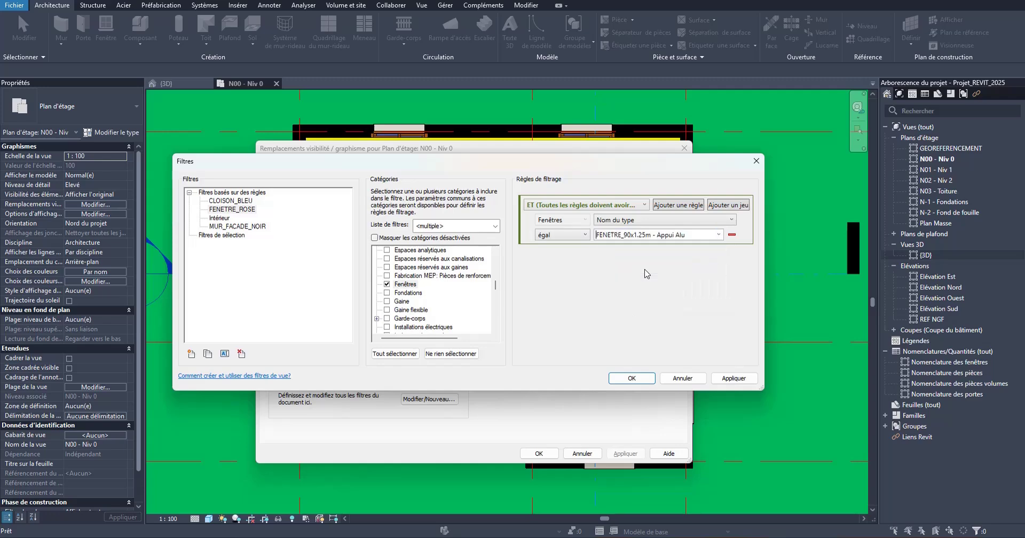
left_click(734, 378)
left_click(647, 377)
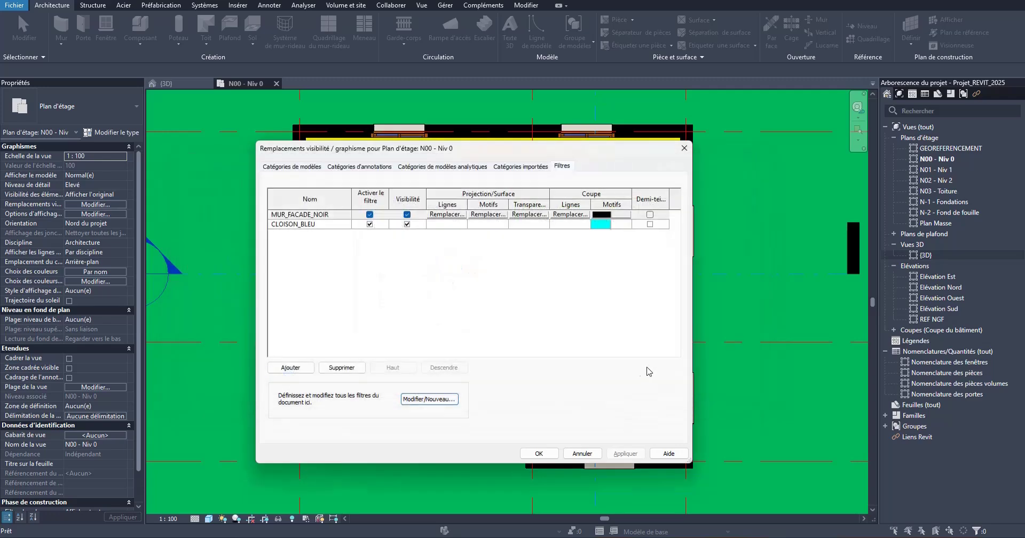
- Add the FENETRE_ROSE filter to the N00 - Niv 0 plan's list of applied filters
left_click(291, 367)
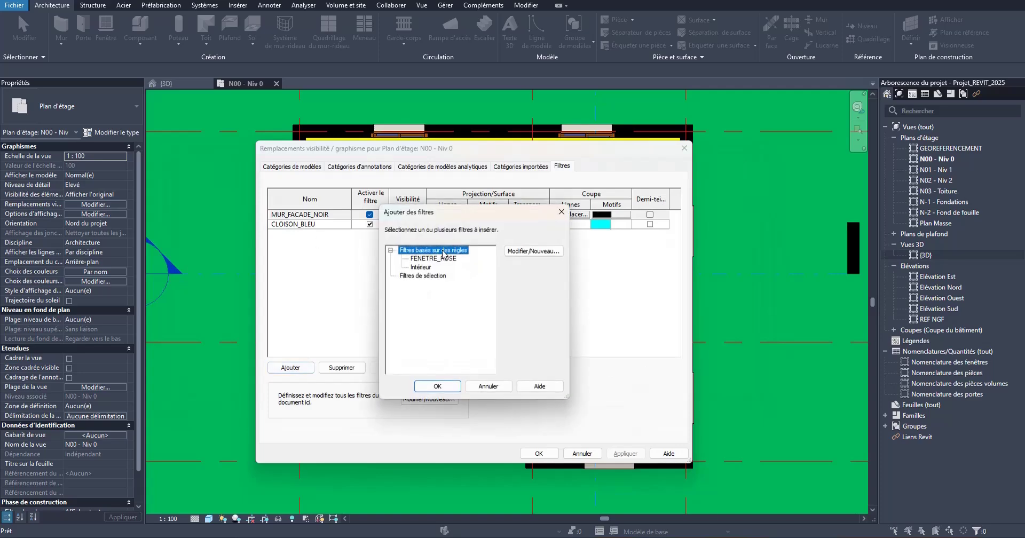
left_click(444, 258)
left_click(439, 387)
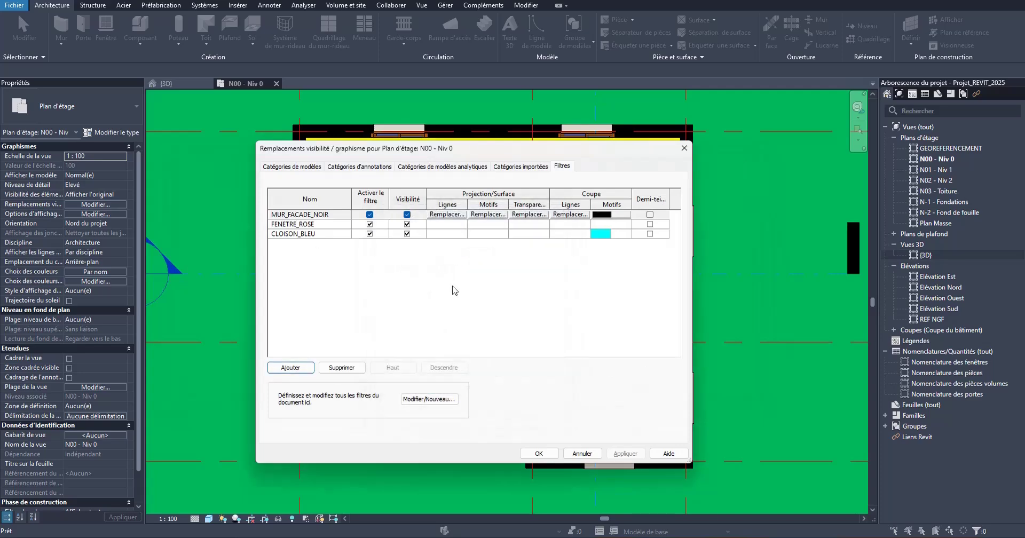
- Override the FENETRE_ROSE filter's cut pattern with a solid foreground fill in RVB 255-128-255 and apply it to the view
left_click(610, 224)
left_click(612, 223)
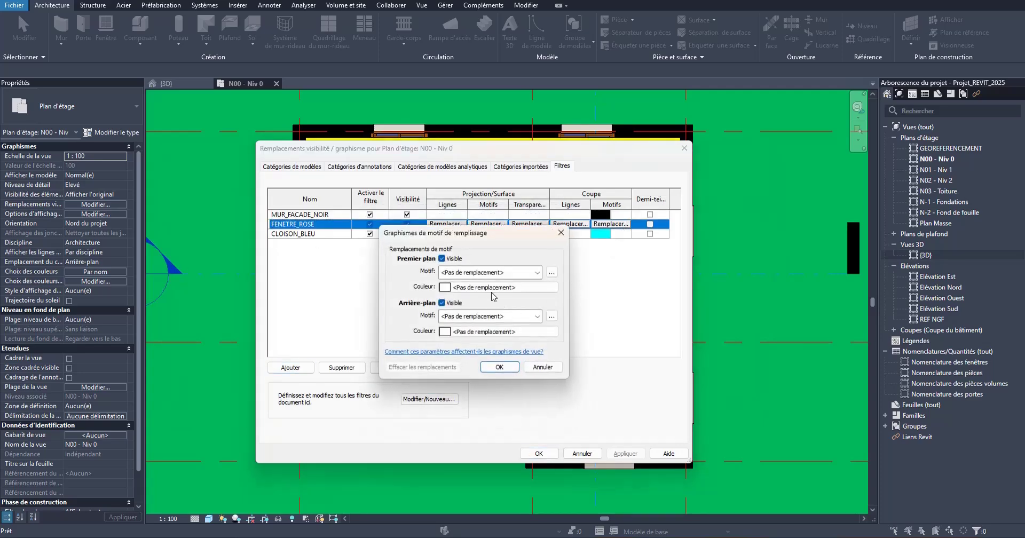
left_click(499, 272)
scroll(496, 289, "up", 1)
left_click(486, 283)
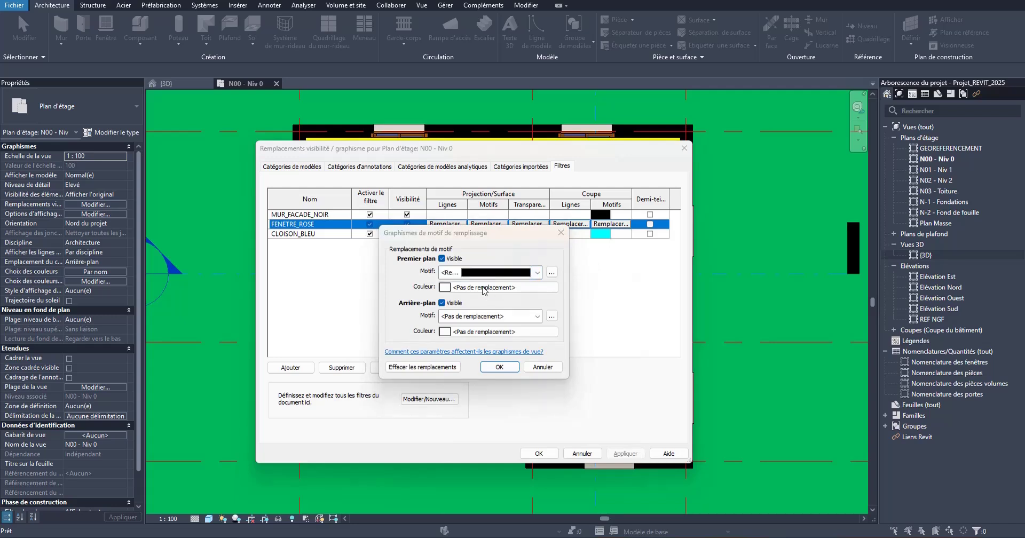
left_click(484, 289)
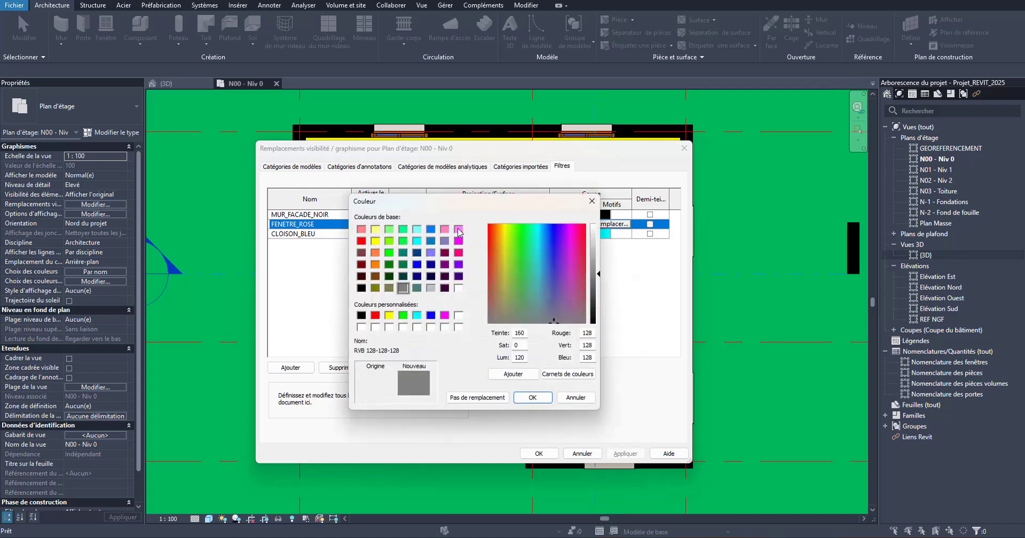
left_click(445, 316)
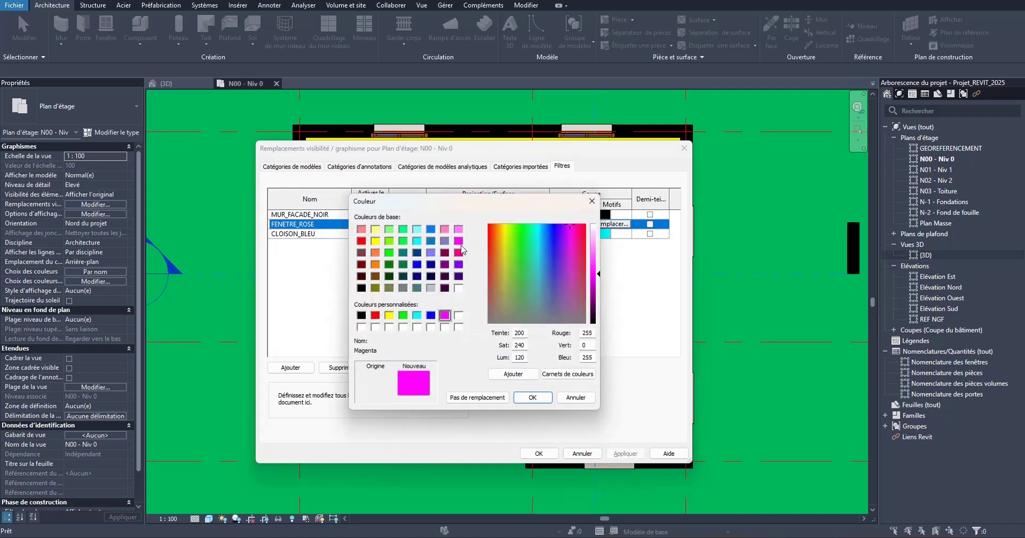
left_click(458, 230)
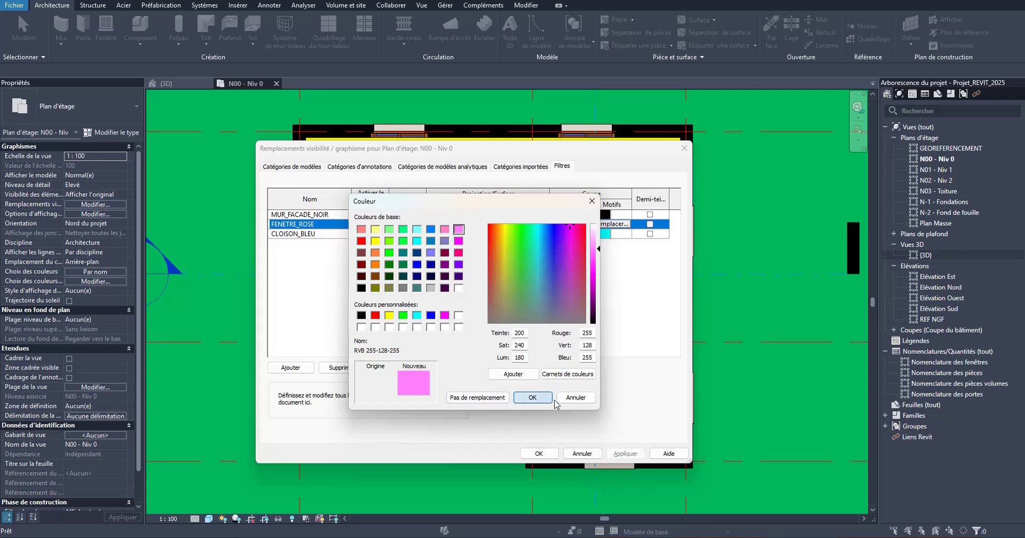
left_click(532, 397)
left_click(503, 371)
left_click(626, 453)
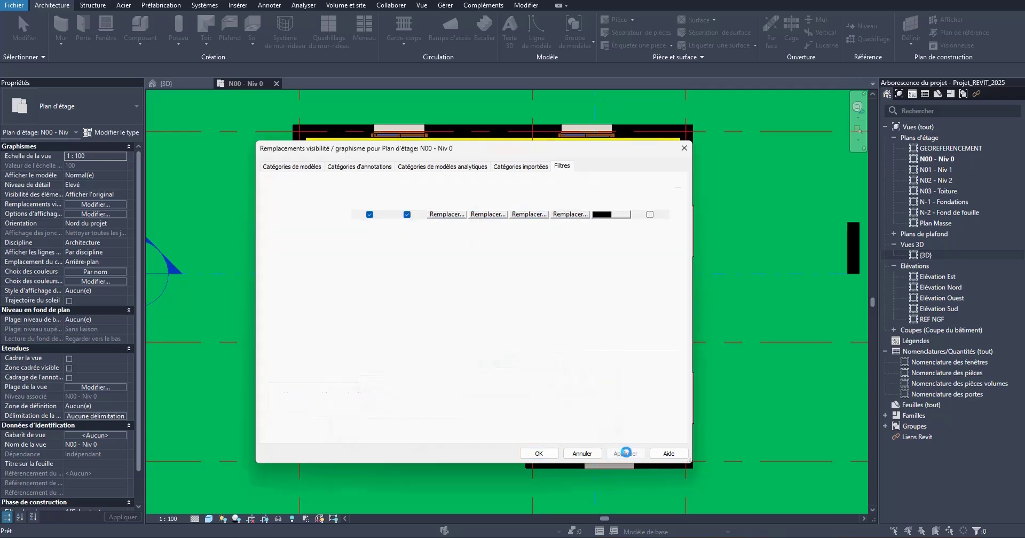
left_click(539, 453)
- Inspect the fill of the Garage's facade windows in the plan and check the type of one window
scroll(446, 137, "up", 5)
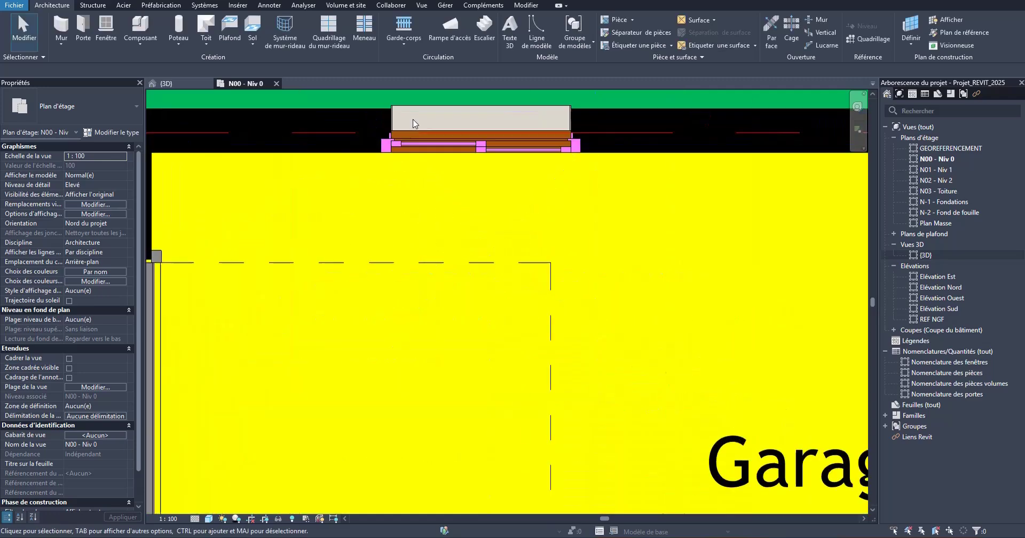
scroll(484, 168, "down", 3)
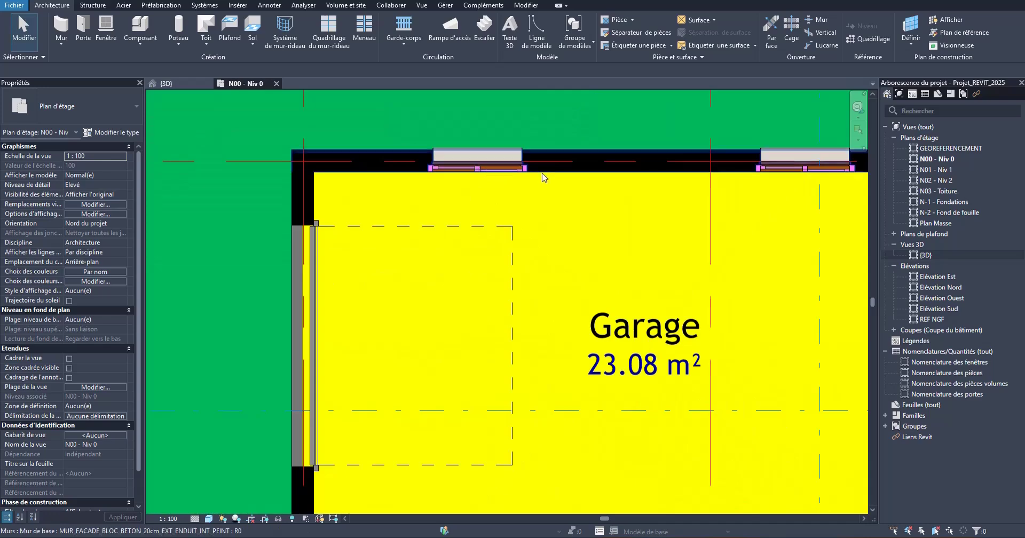
scroll(489, 179, "down", 3)
scroll(478, 183, "up", 3)
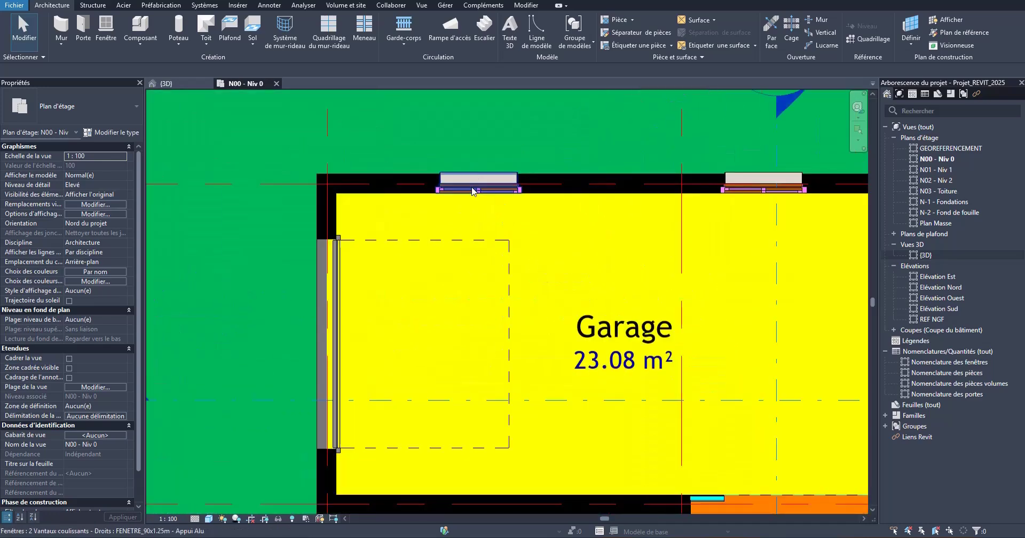
left_click(472, 190)
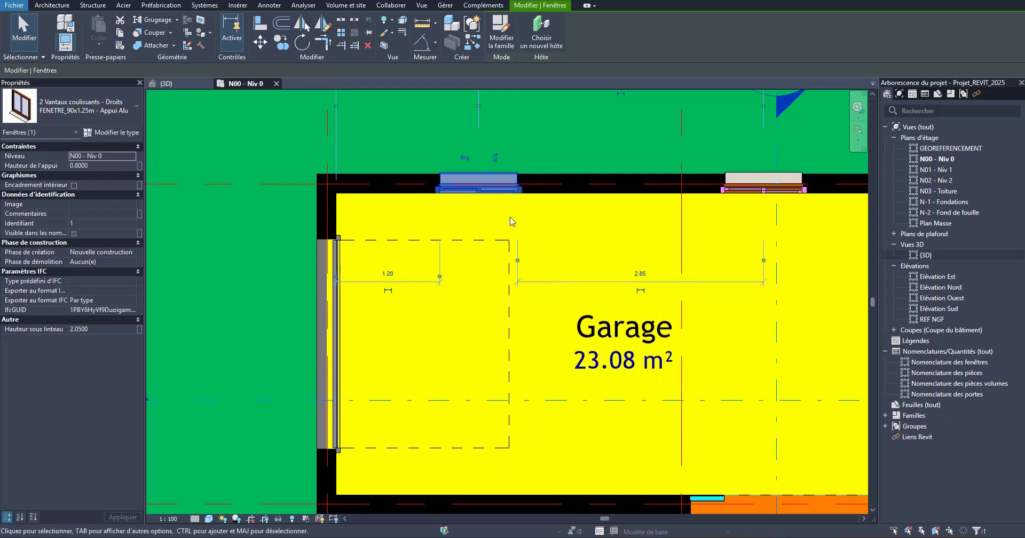
key("Escape")
scroll(486, 190, "down", 2)
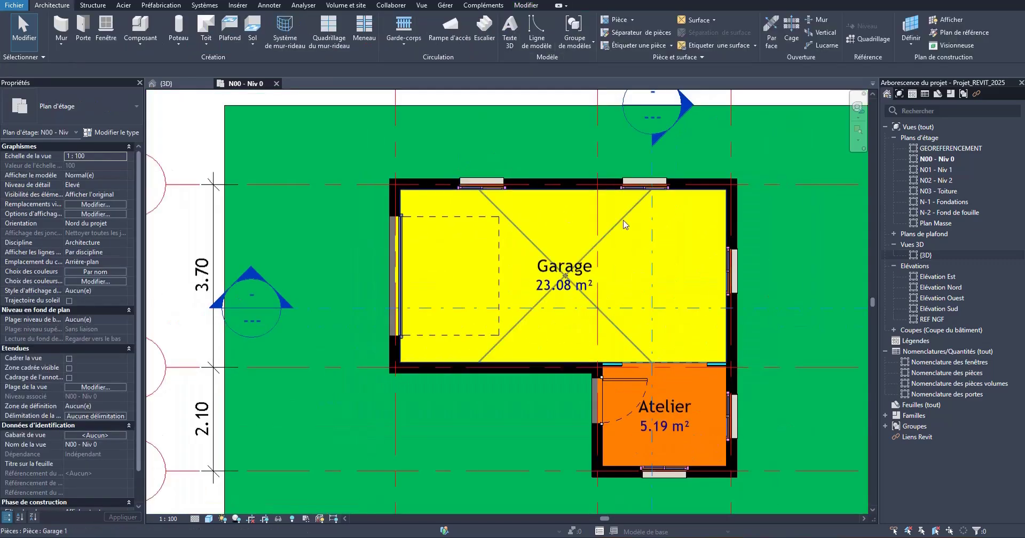
scroll(660, 226, "up", 1)
- Open the plan's visibility and graphics overrides at its list of filters
key("c")
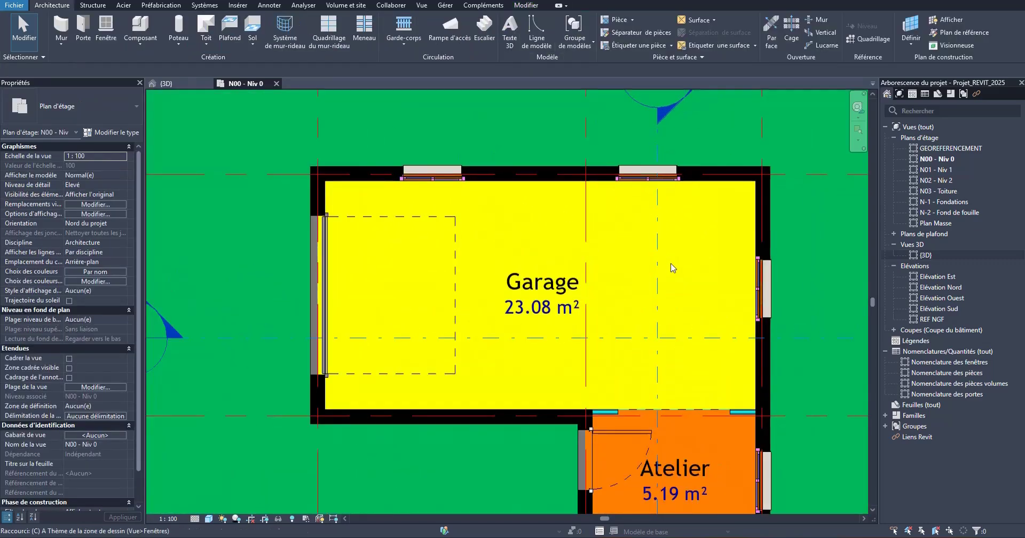
key("v")
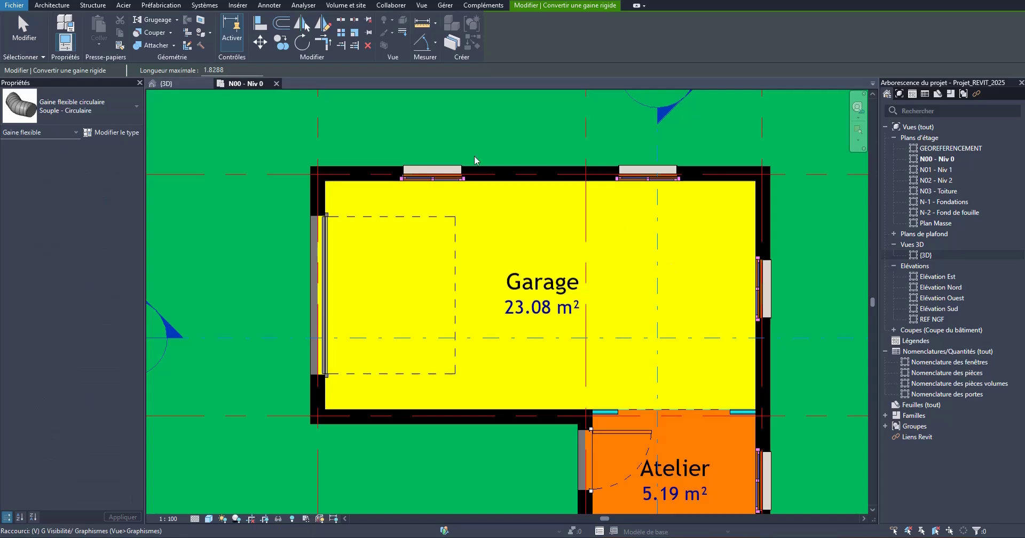
key("g")
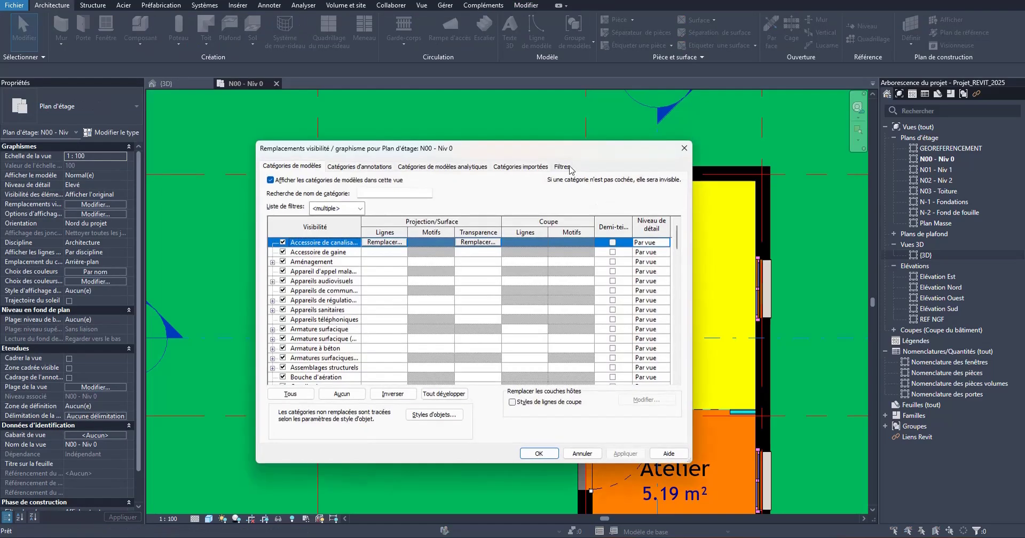
left_click(562, 168)
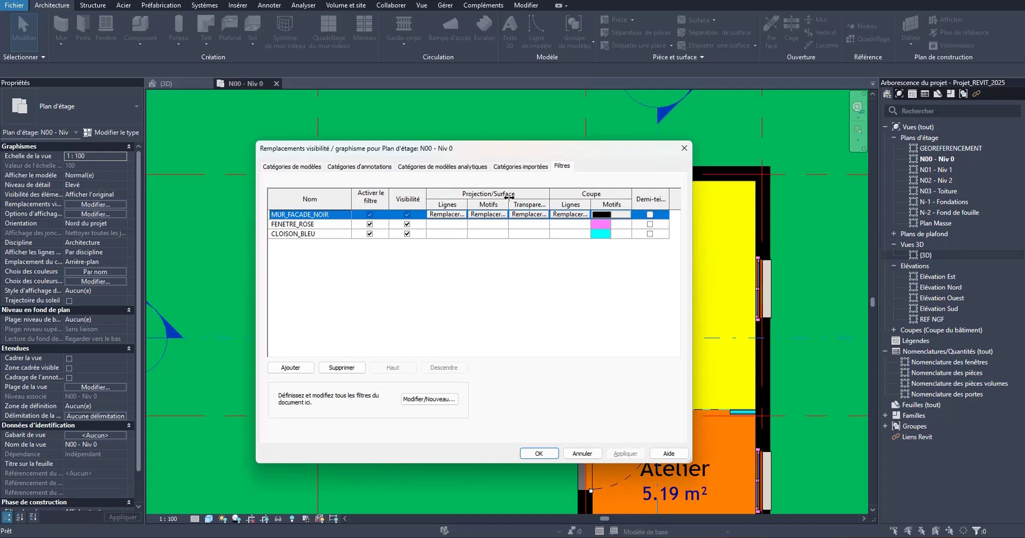
- Override the FENETRE_ROSE filter's projection/surface pattern with a solid foreground fill in RVB 255-128-255 and apply it to the view
left_click(490, 224)
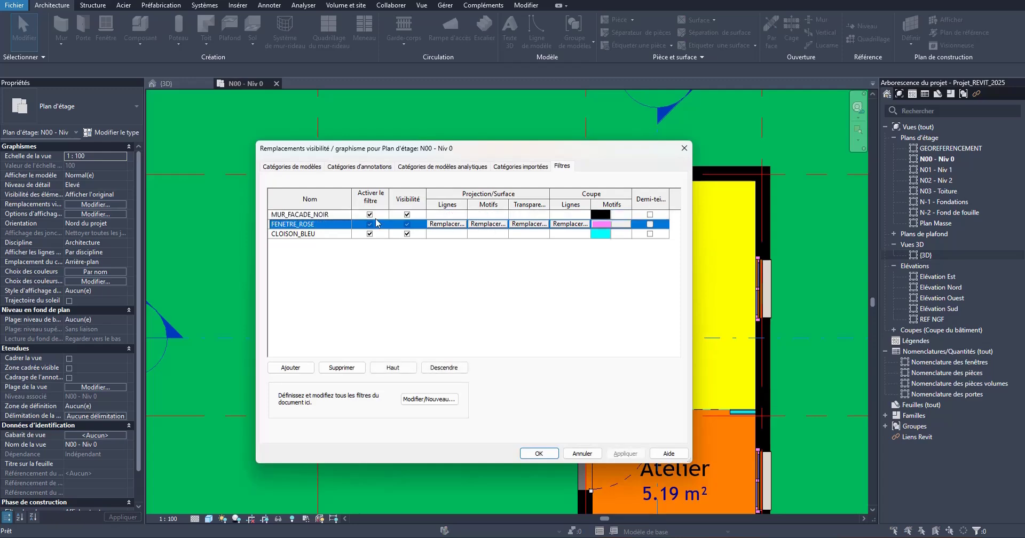
left_click(485, 225)
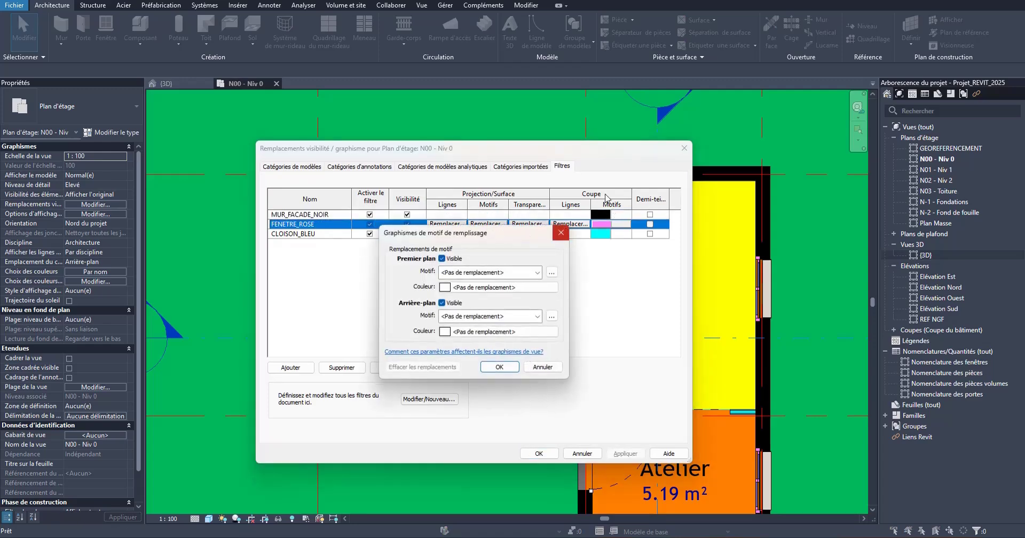
left_click(516, 273)
scroll(480, 321, "up", 2)
left_click(467, 289)
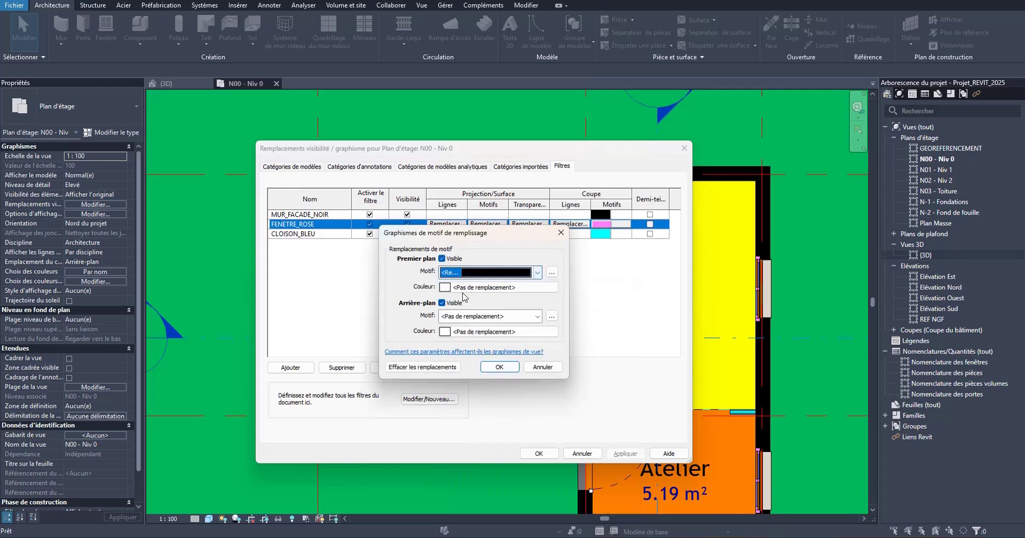
left_click(467, 288)
left_click(458, 229)
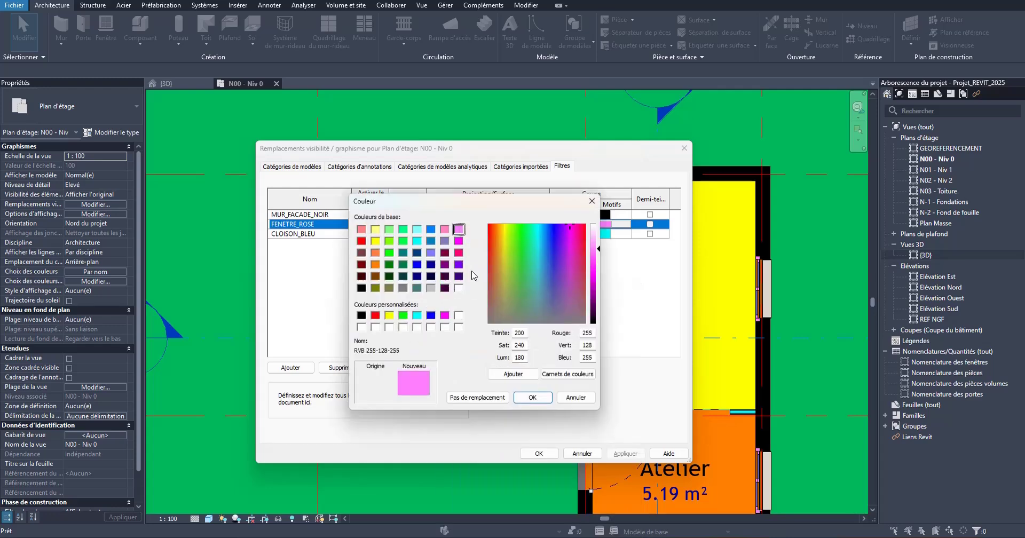
left_click(533, 398)
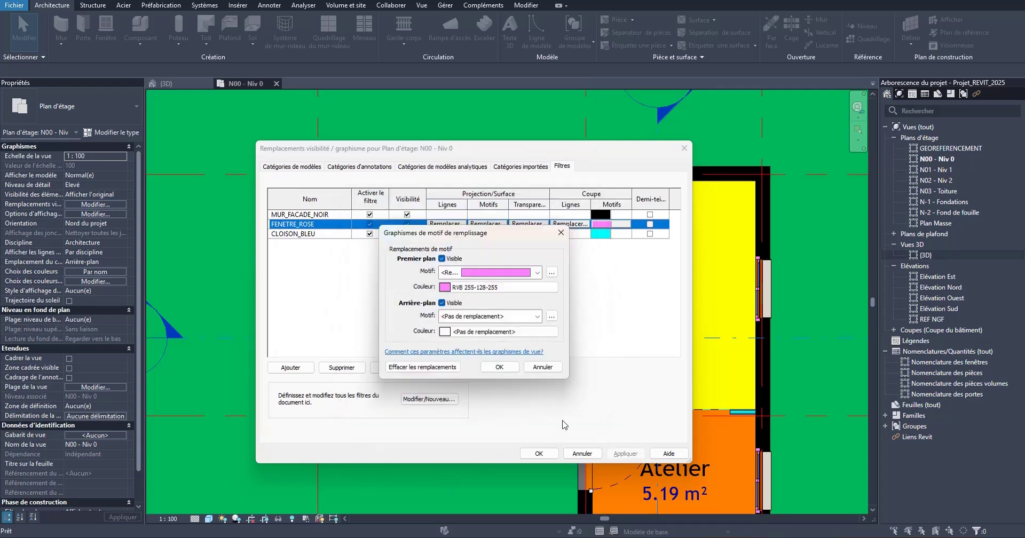
left_click(500, 366)
left_click(622, 453)
left_click(539, 454)
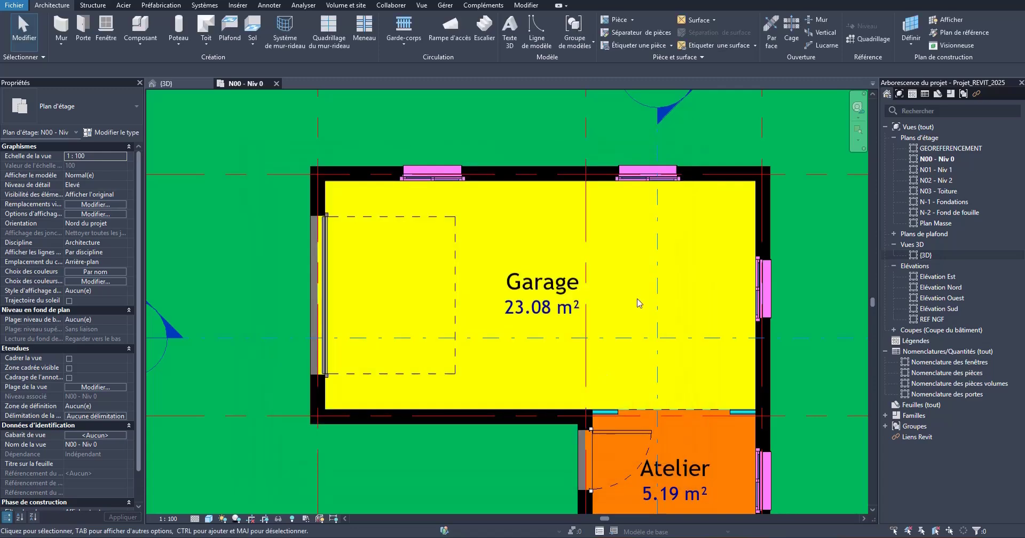
- Create a new rule-based filter named PORTE_ORANGE from the plan's visibility and graphics filter settings
scroll(409, 165, "up", 5)
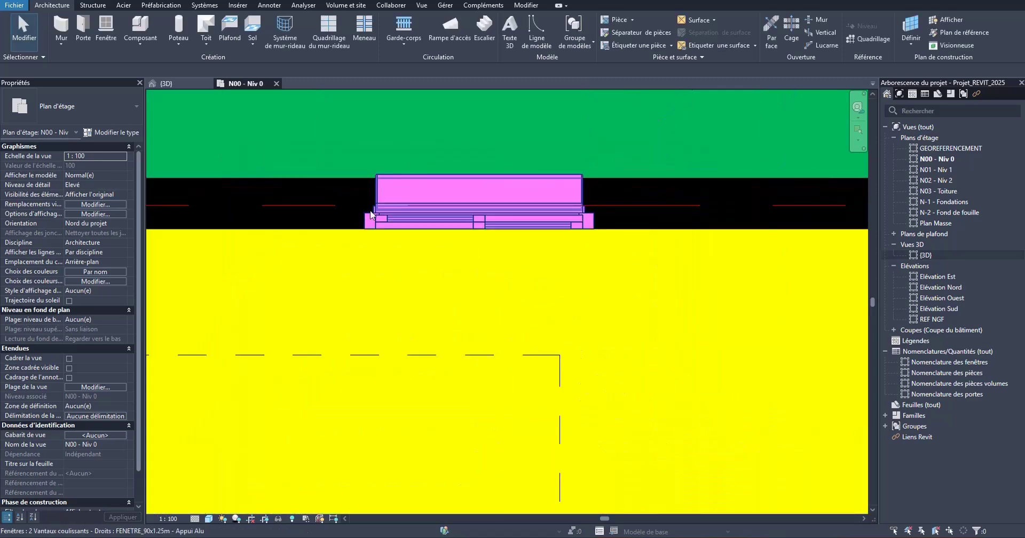
scroll(420, 200, "down", 3)
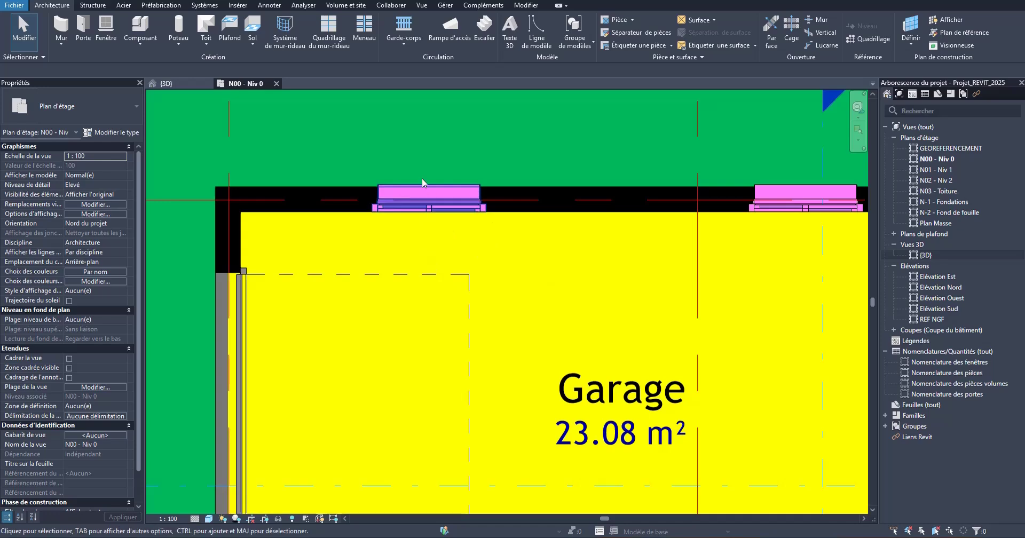
scroll(422, 178, "down", 3)
scroll(528, 369, "up", 2)
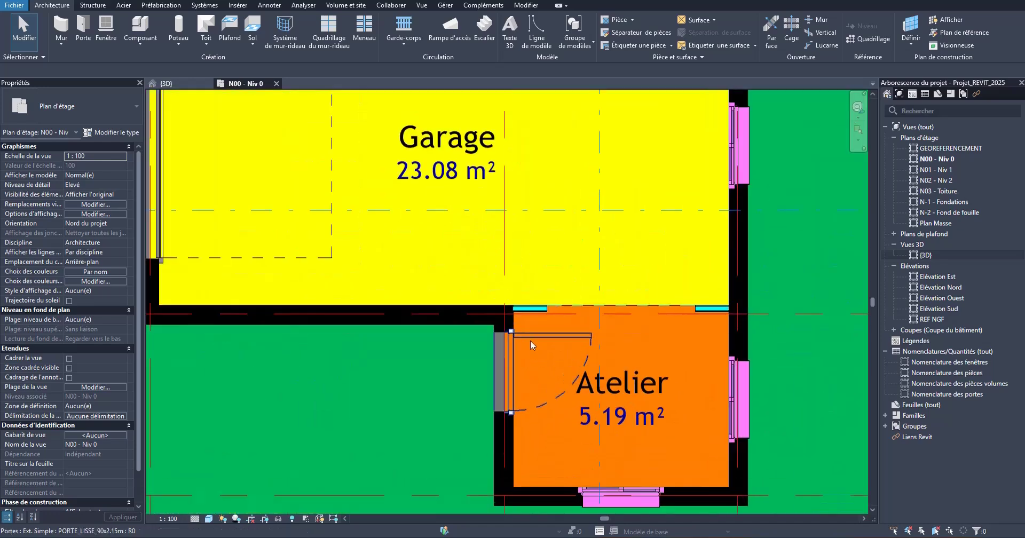
key("v")
key("v")
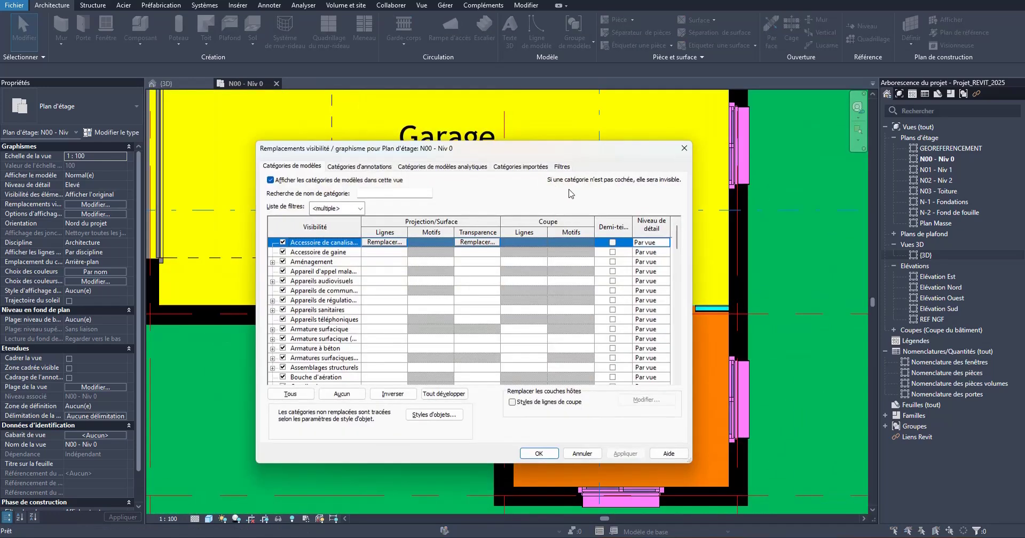
left_click(561, 166)
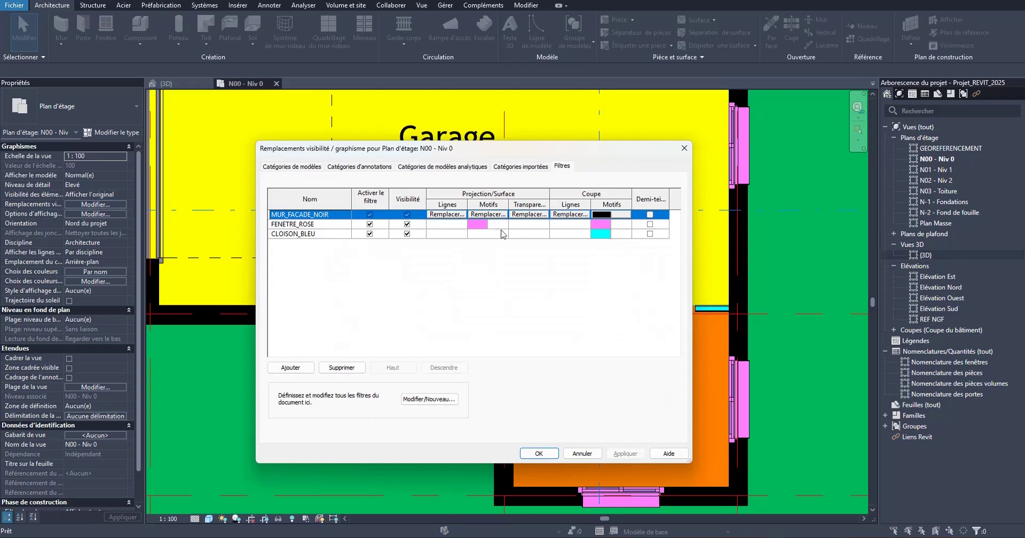
left_click(418, 400)
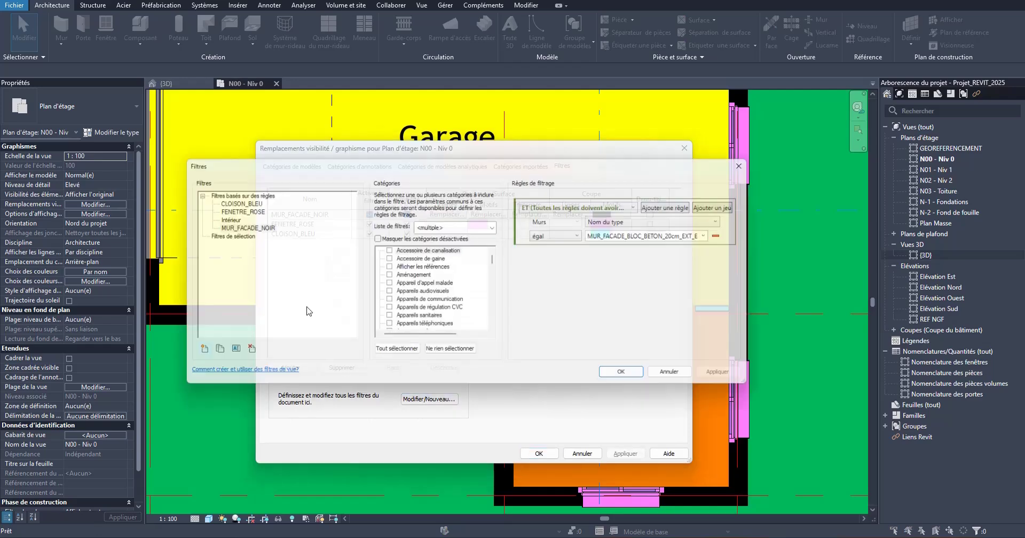
left_click(191, 353)
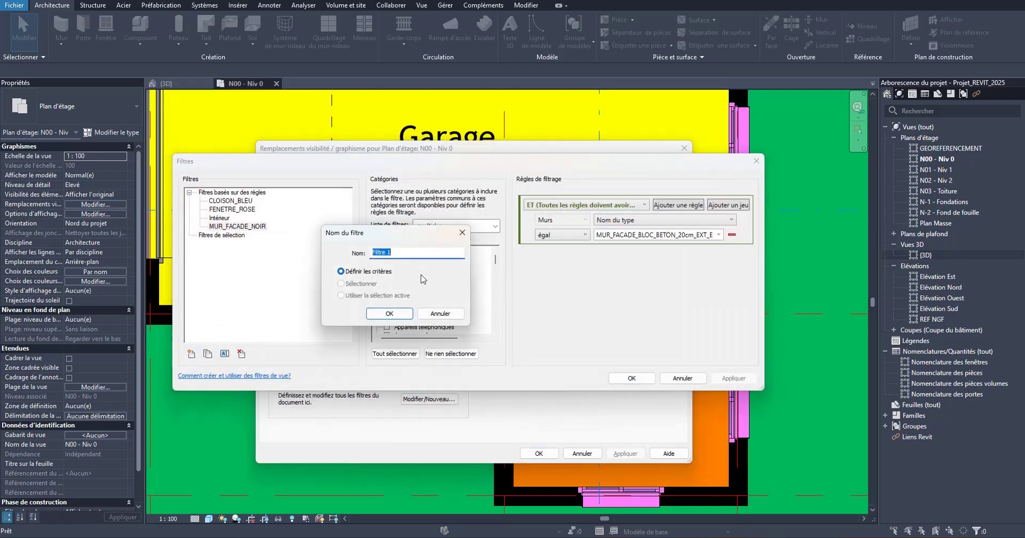
type("PORTE_ORANGE")
left_click(407, 311)
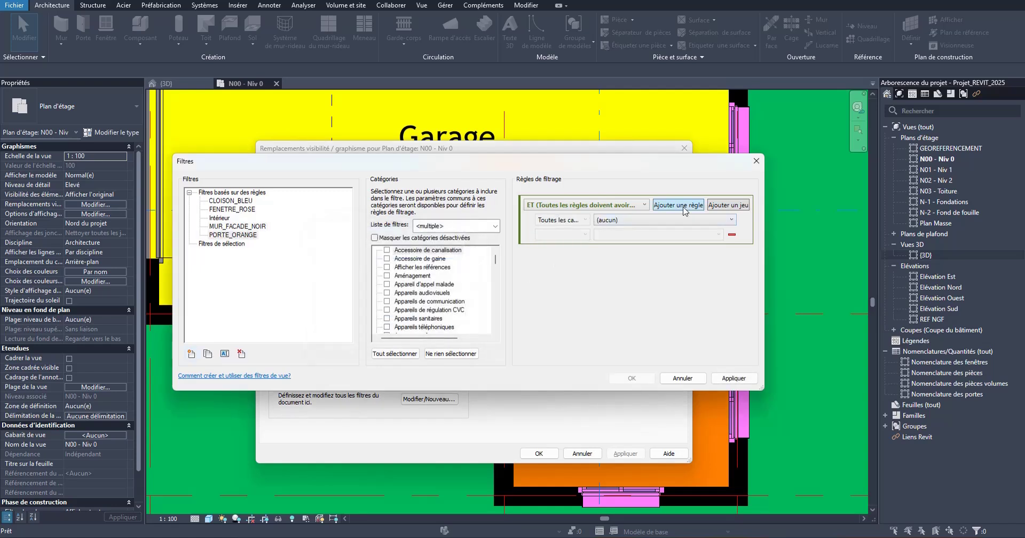
- Restrict the PORTE_ORANGE filter to the Portes category and base its rule on Nom du type
left_click_drag(496, 260, 497, 303)
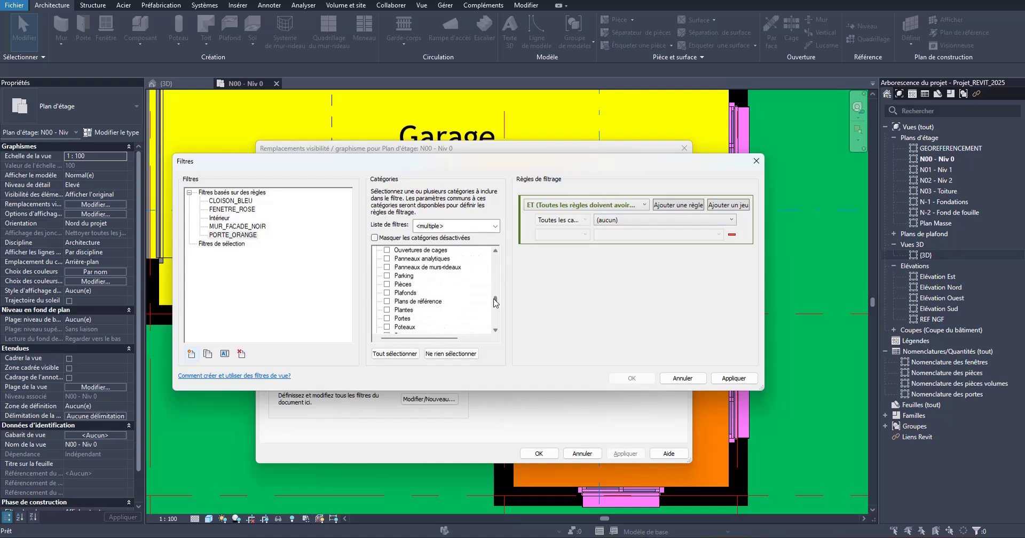
left_click(387, 319)
left_click(658, 222)
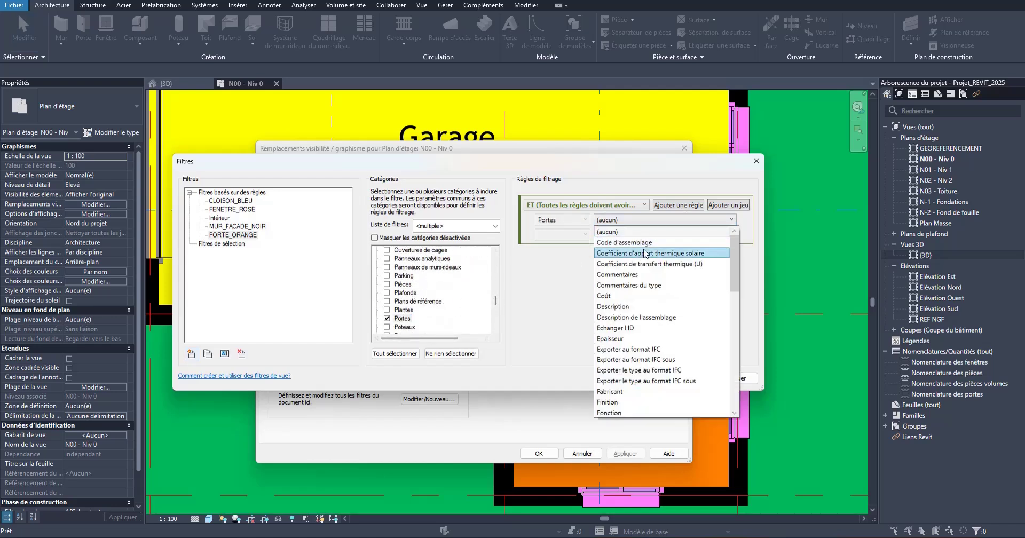
scroll(645, 329, "down", 5)
left_click(628, 379)
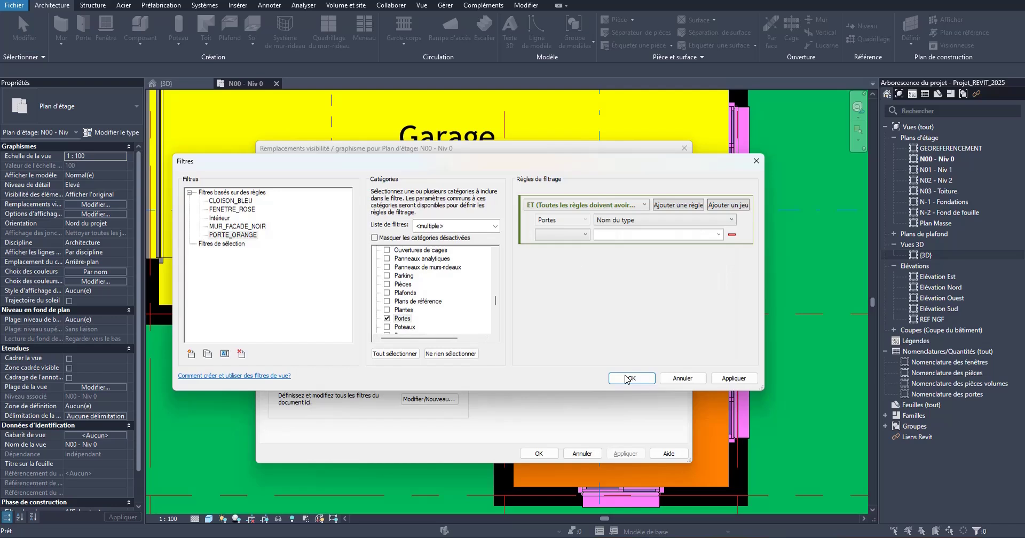
- Set the PORTE_ORANGE rule to type name égal PORTE_LISSE_90x2.15m and save the filter definition
left_click(562, 235)
left_click(560, 249)
left_click(718, 234)
scroll(646, 335, "down", 1)
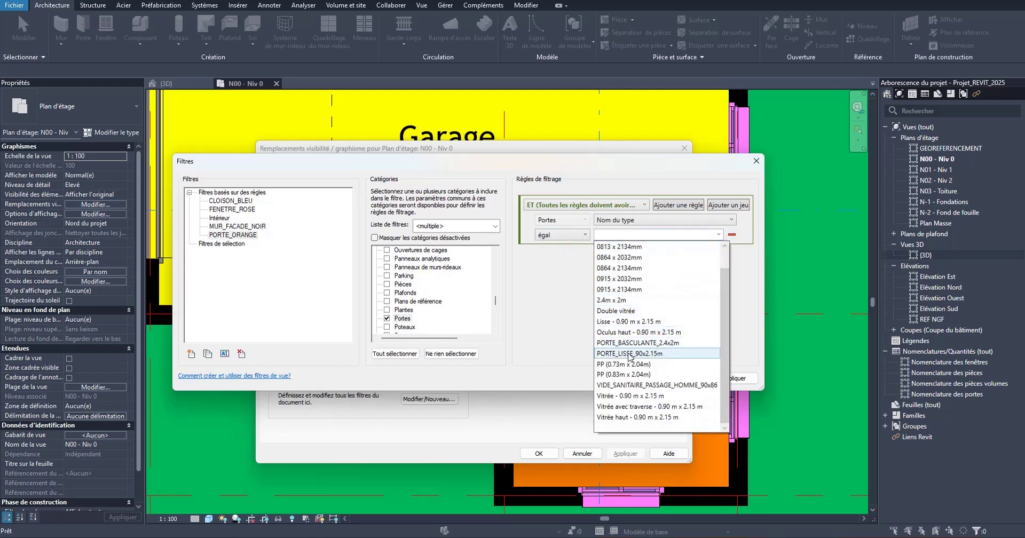
left_click(636, 354)
left_click(732, 378)
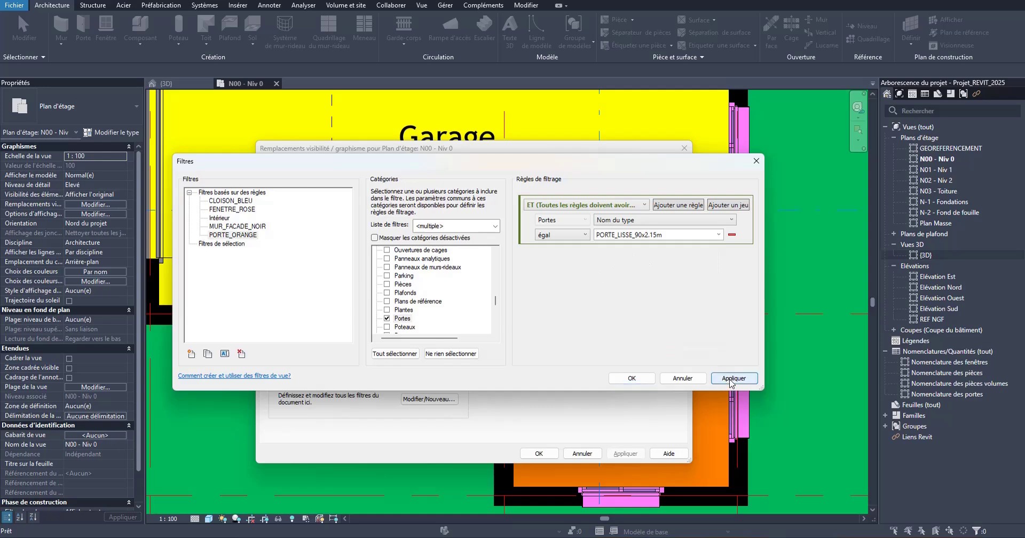
left_click(635, 378)
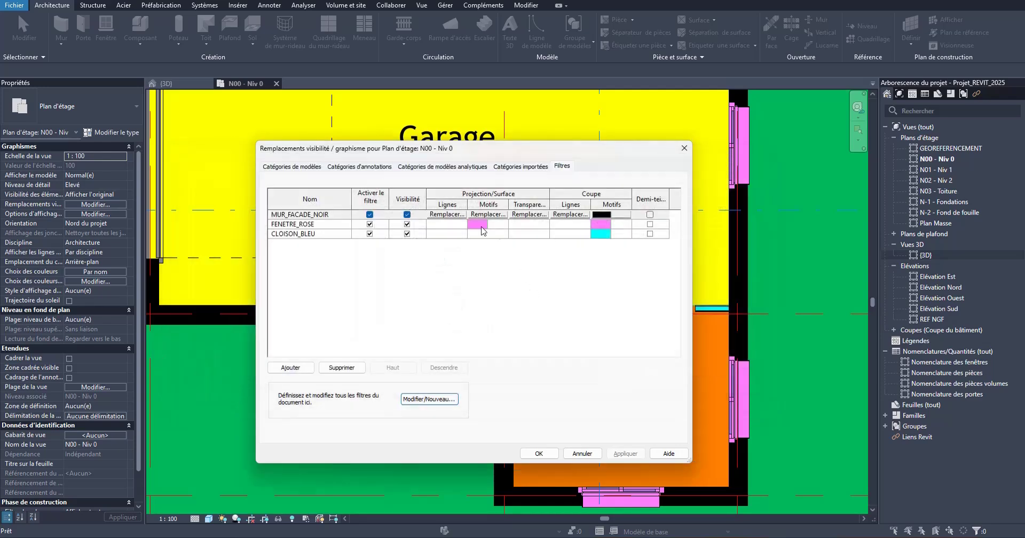
- Add the PORTE_ORANGE filter to the ground floor plan's list of filters
left_click(290, 368)
left_click(433, 267)
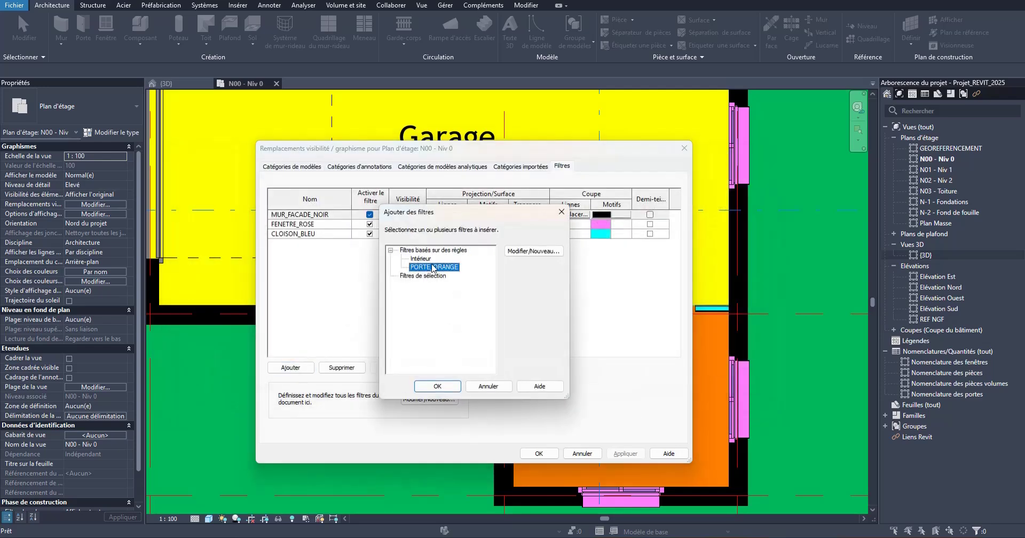
left_click(437, 386)
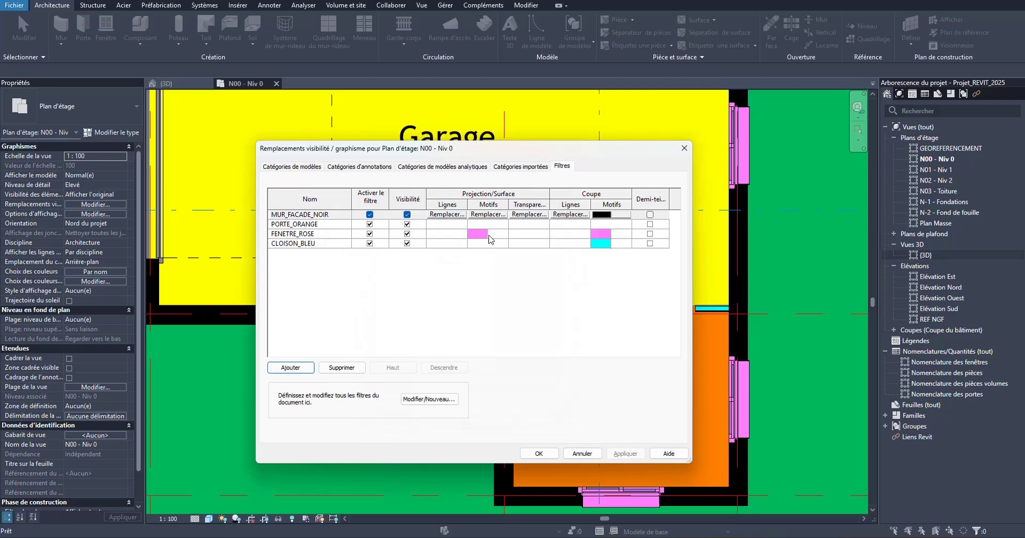
- Override the PORTE_ORANGE filter's cut pattern in the plan with a solid foreground fill in RVB 255-128-000 and apply it
left_click(617, 226)
left_click(611, 224)
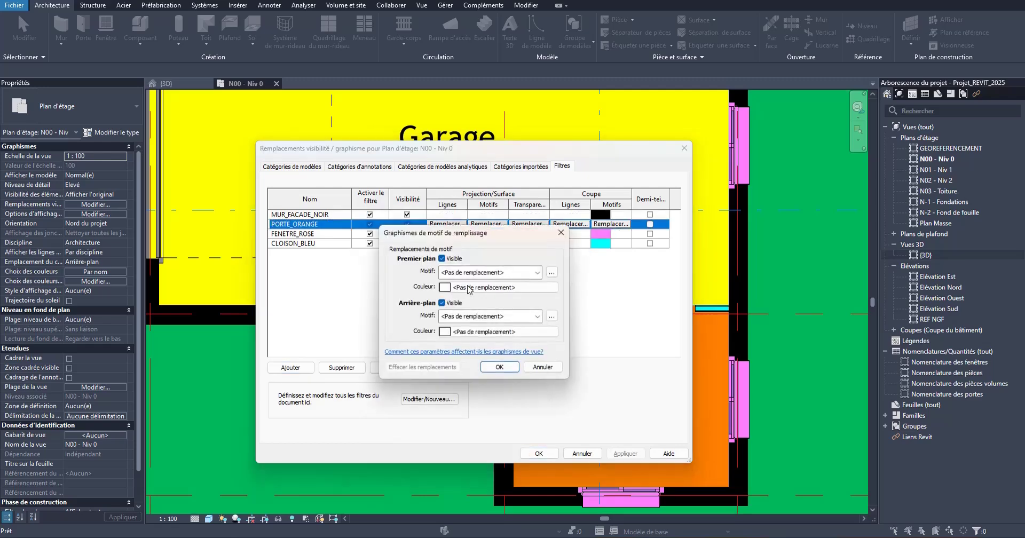
left_click(472, 274)
left_click(470, 291)
left_click(460, 289)
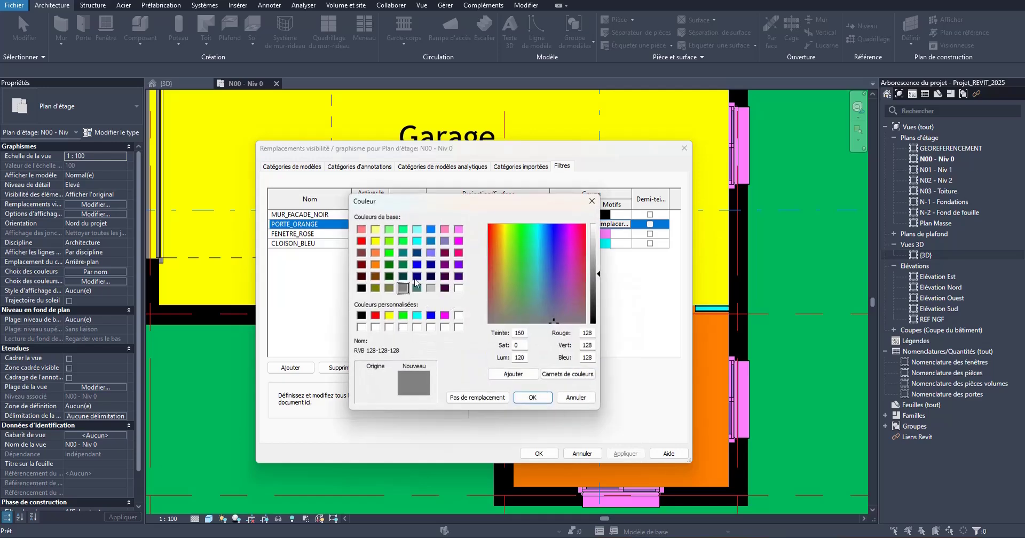
left_click(375, 264)
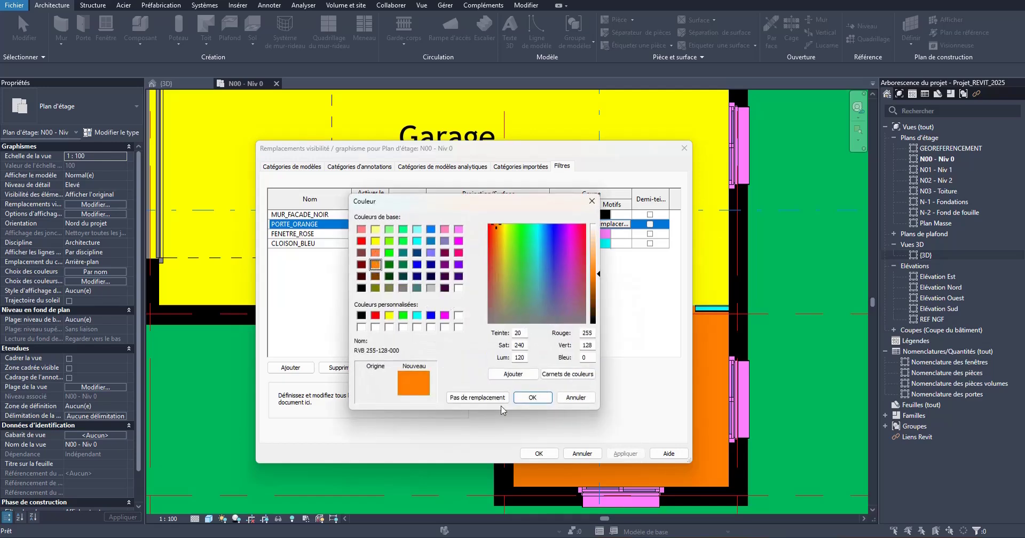
left_click(532, 397)
left_click(499, 367)
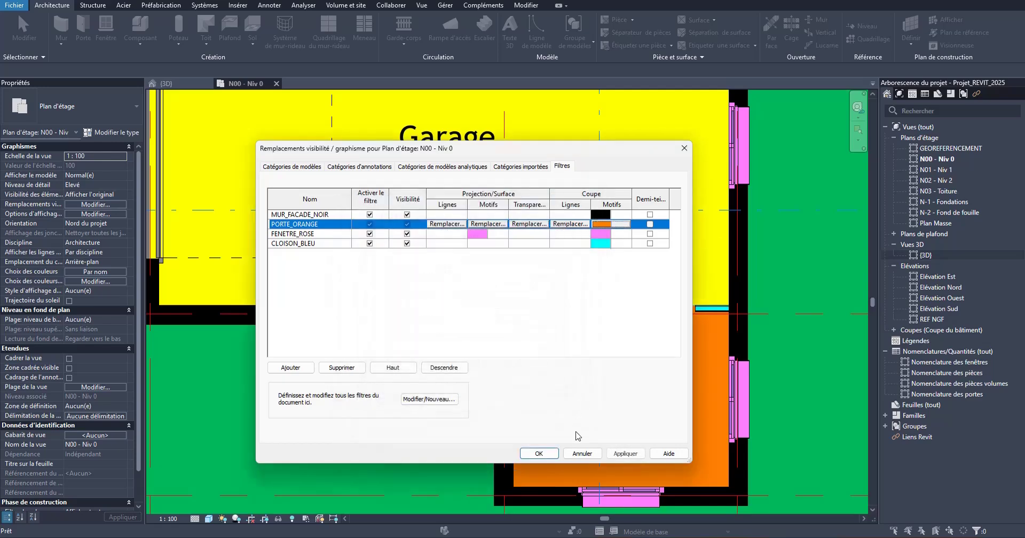
left_click(625, 453)
left_click(557, 454)
scroll(505, 392, "up", 3)
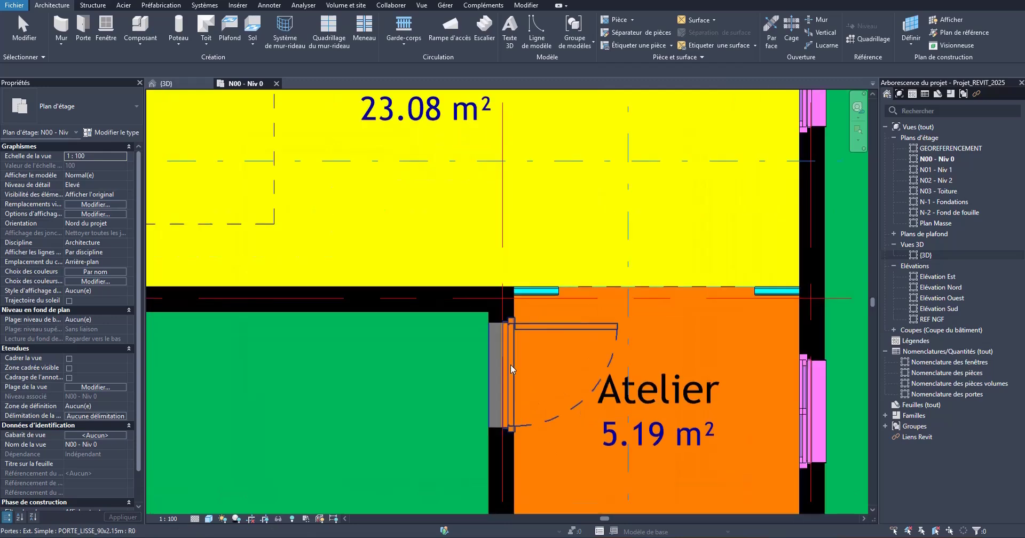
scroll(505, 392, "down", 1)
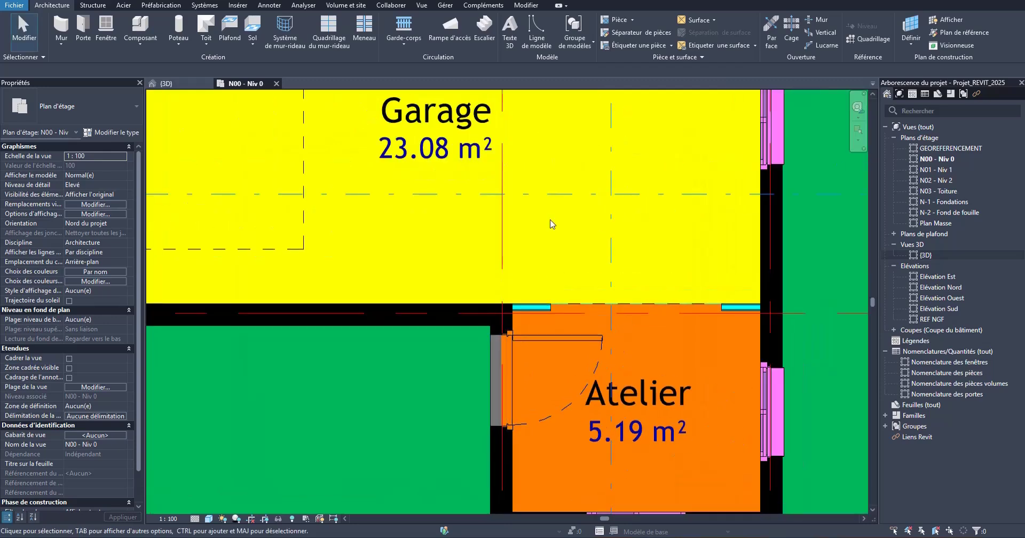
- Override the PORTE_ORANGE filter's projection/surface pattern in the plan with a solid foreground fill in RVB 255-128-000 and apply it
key("v")
key("g")
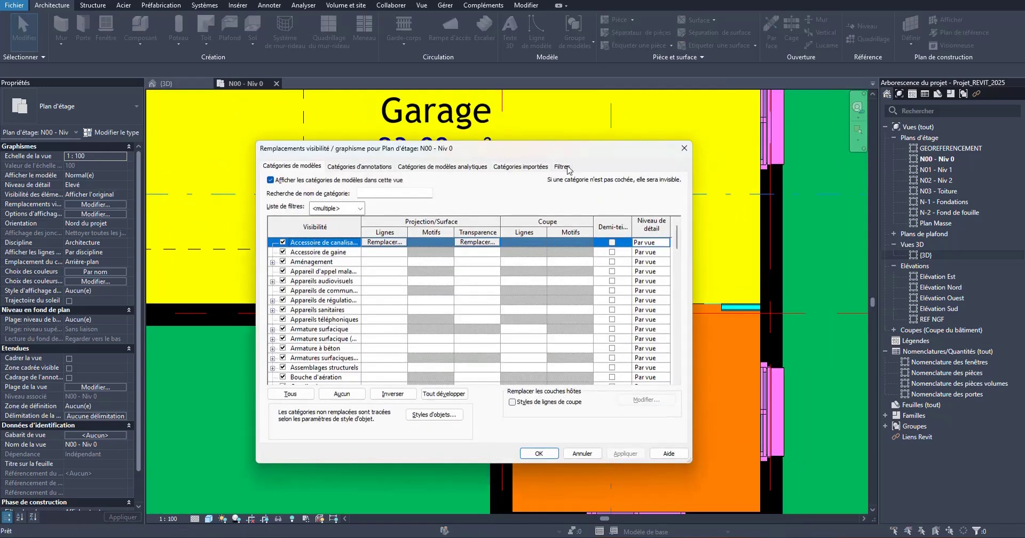
left_click(562, 166)
left_click(477, 225)
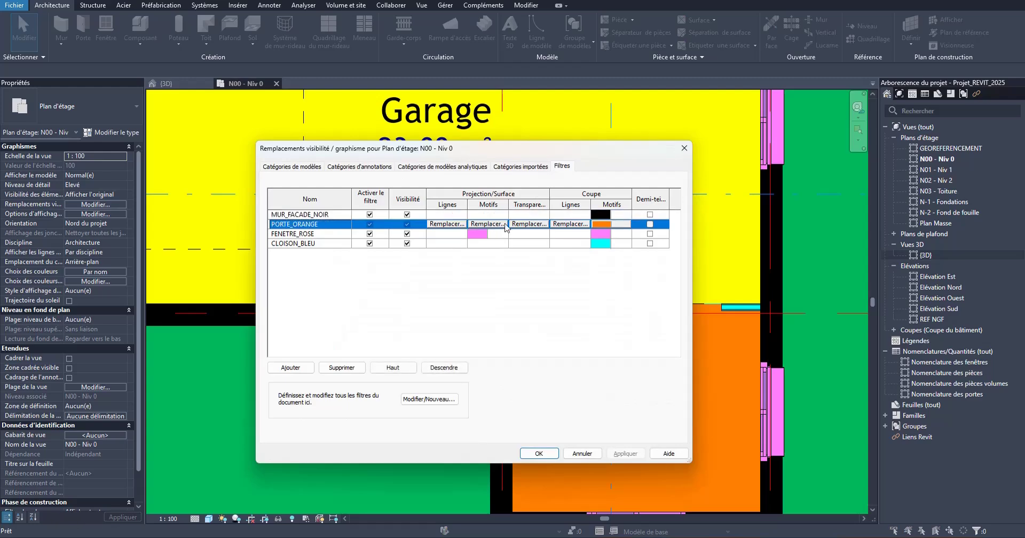
left_click(502, 224)
left_click(483, 273)
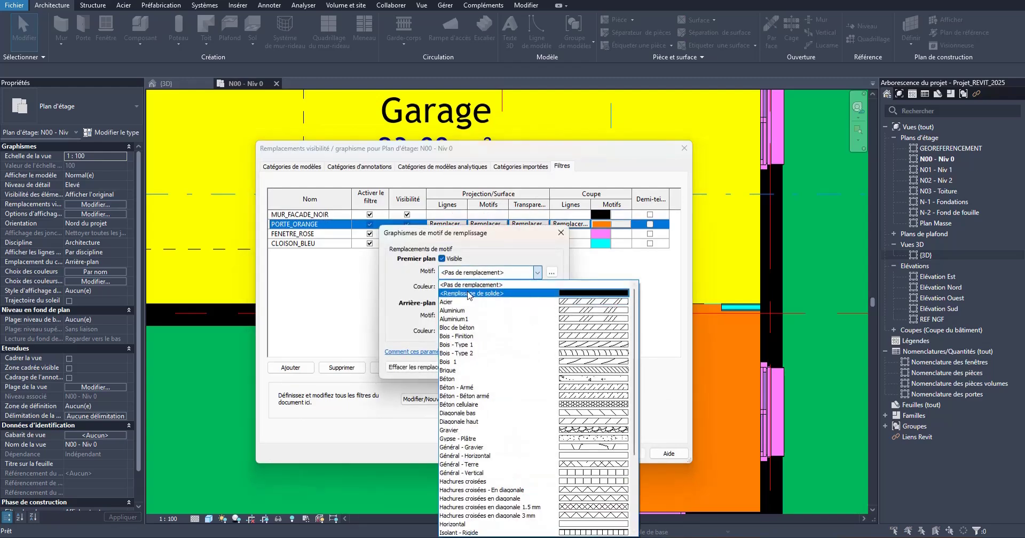
left_click(493, 293)
left_click(445, 288)
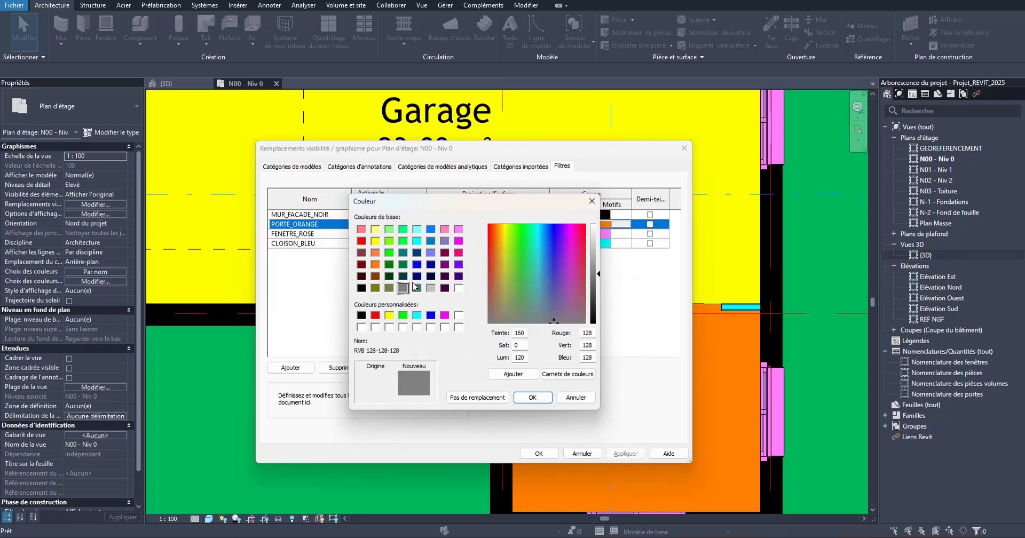
left_click(375, 264)
left_click(532, 397)
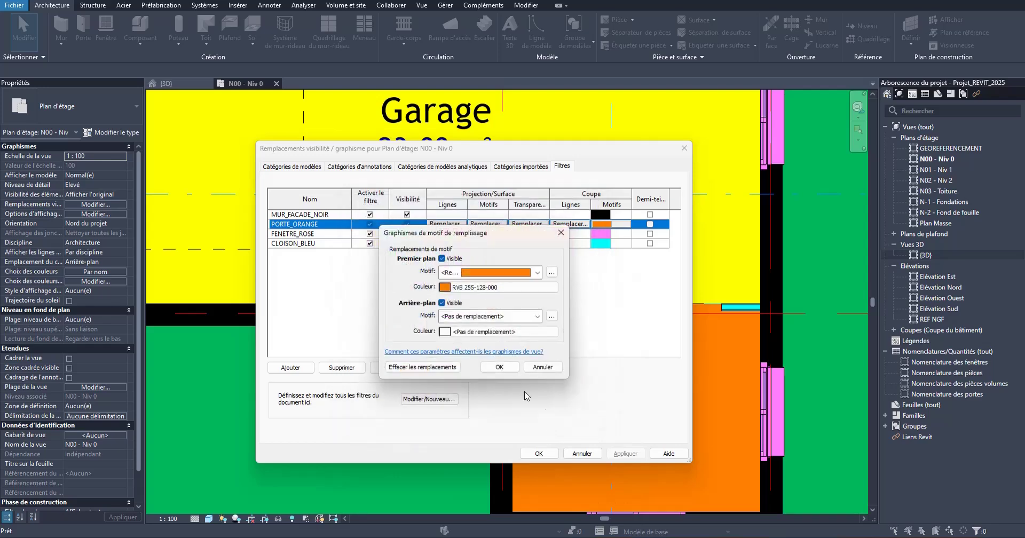
left_click(550, 397)
left_click(626, 454)
left_click(539, 454)
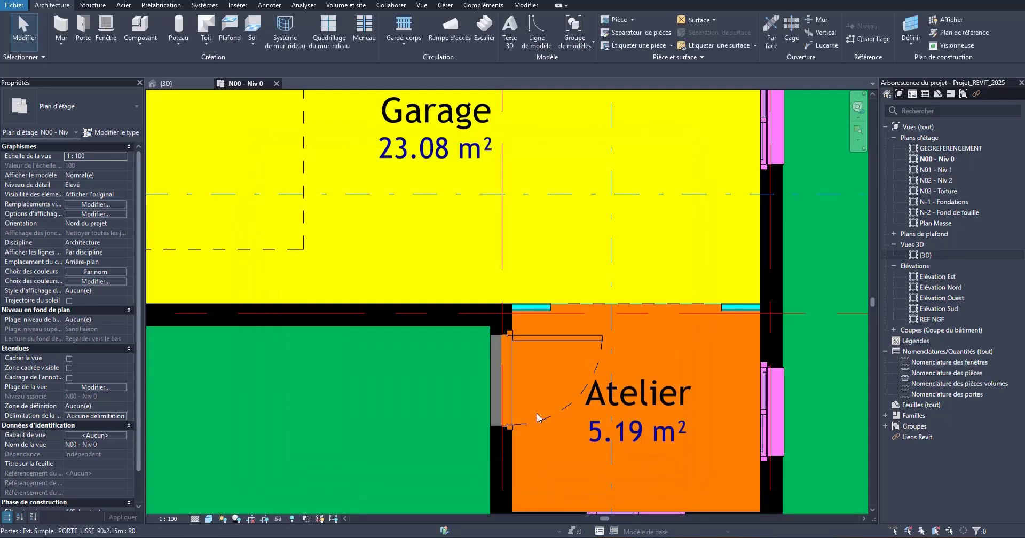
- Examine how the Atelier's exterior door and the whole ground floor plan display with the filter fills
scroll(504, 353, "down", 2)
scroll(503, 380, "up", 4)
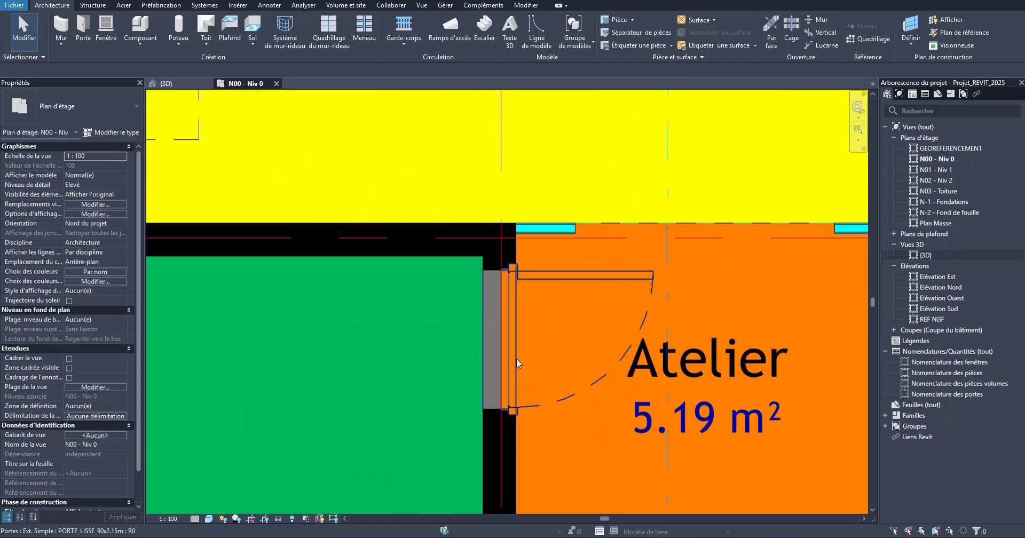
left_click(501, 326)
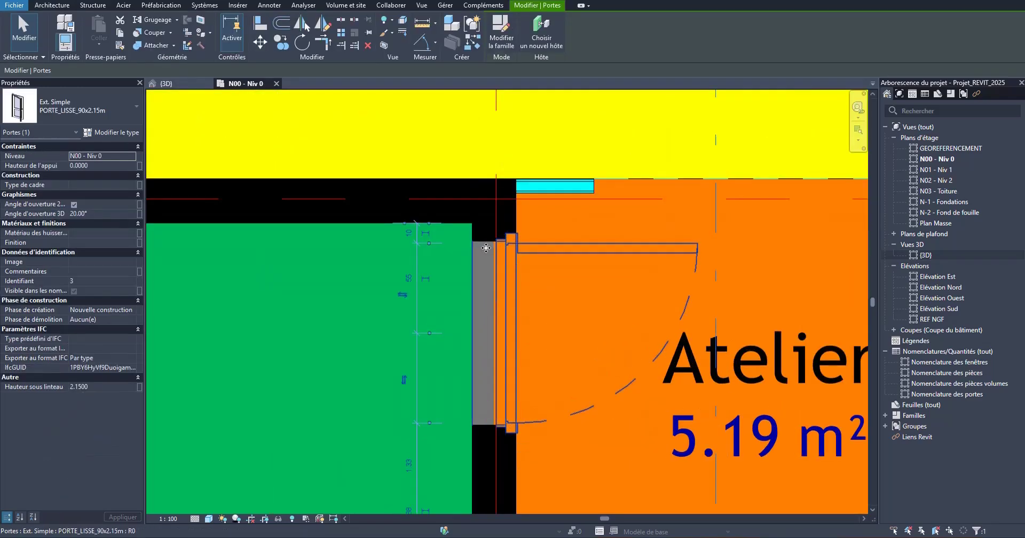
scroll(509, 307, "down", 3)
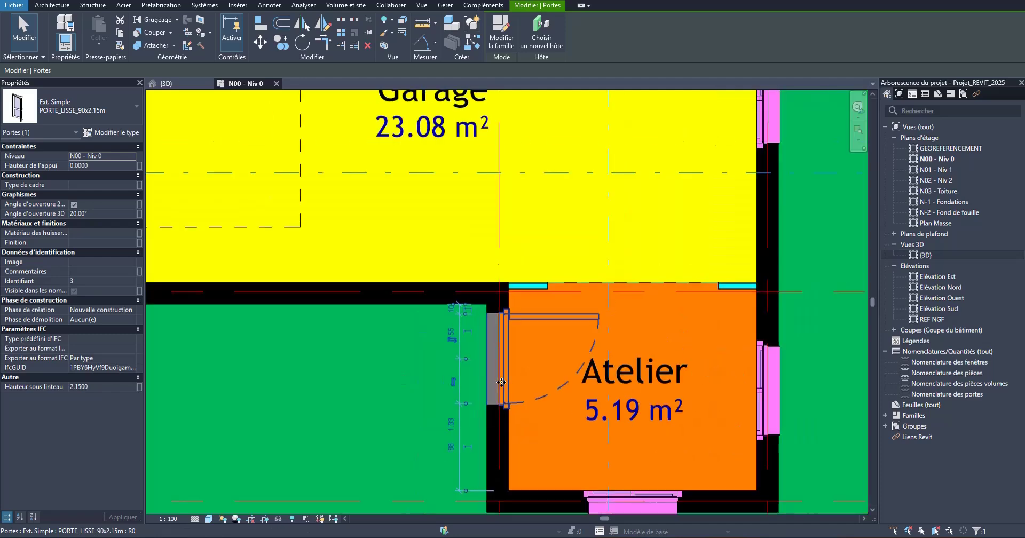
key("Escape")
scroll(506, 313, "down", 3)
scroll(590, 270, "up", 2)
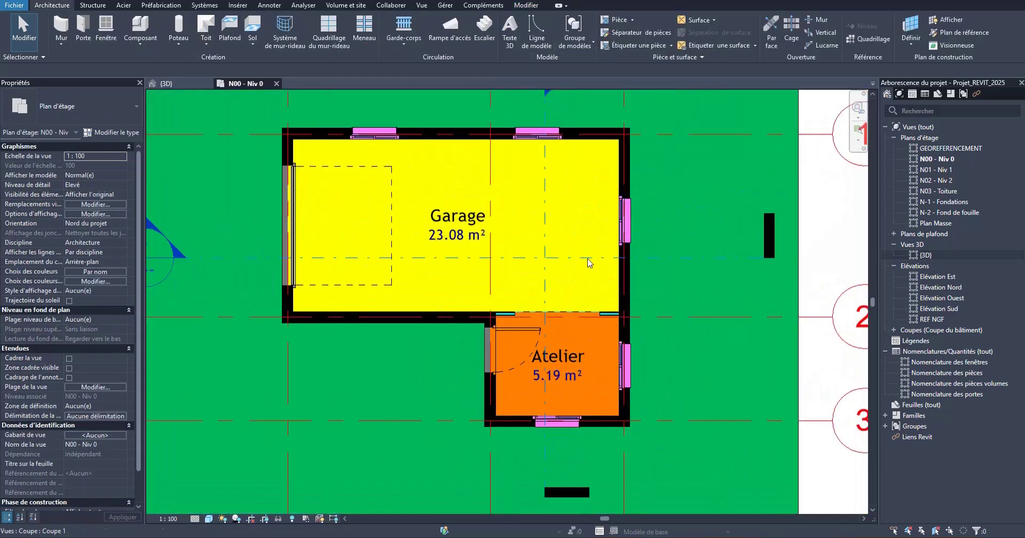
scroll(512, 342, "down", 2)
scroll(566, 275, "up", 2)
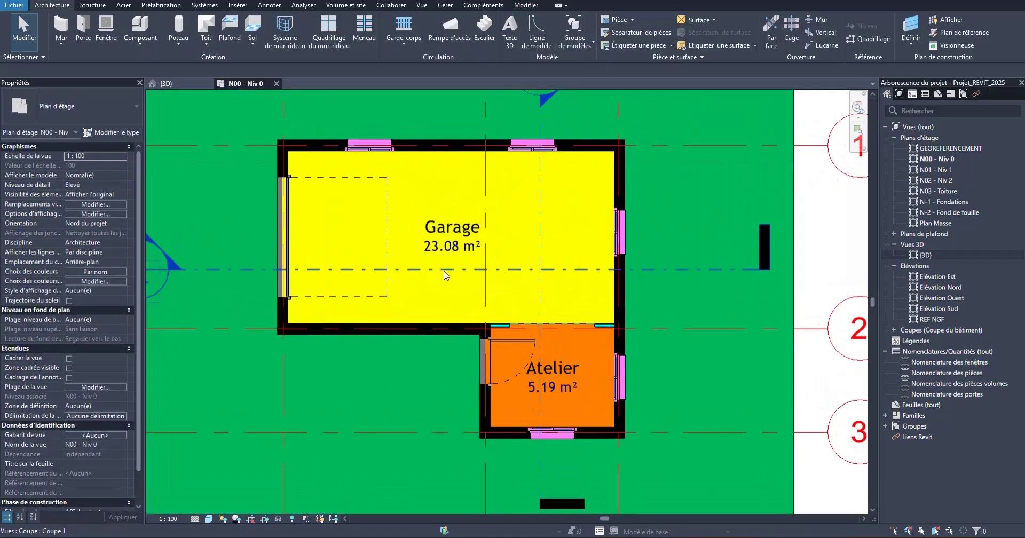
- Move the horizontal section line down so it cuts through the Atelier door and open its section view, Coupe 1
left_click(409, 269)
left_click_drag(409, 276, 415, 372)
scroll(641, 368, "down", 2)
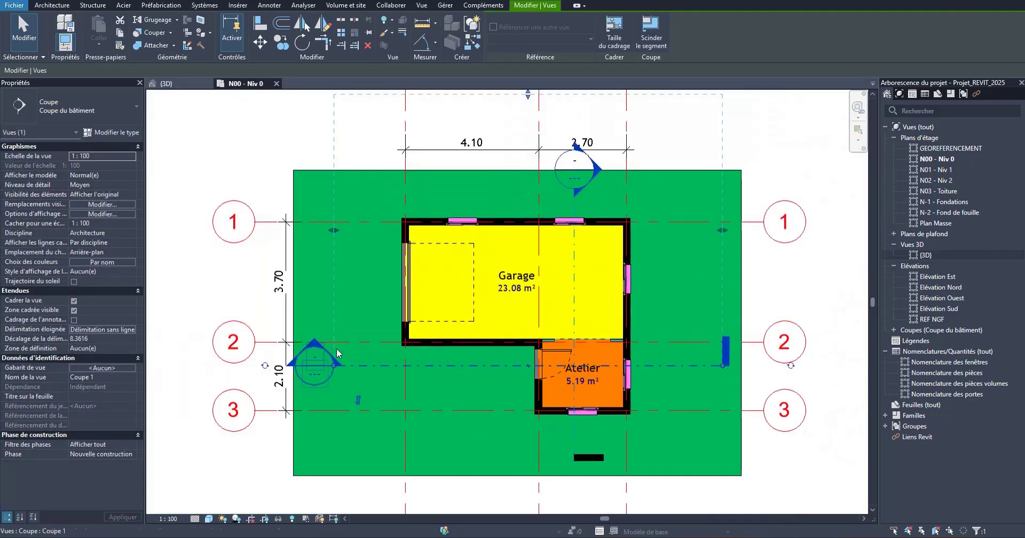
double_click(315, 341)
scroll(398, 337, "up", 3)
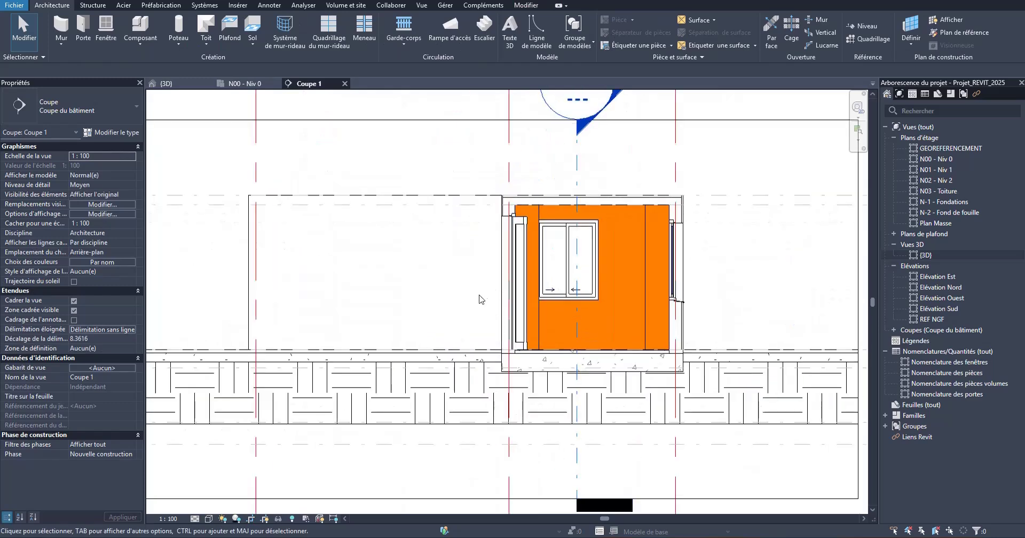
- Add the PORTE_ORANGE filter to the visibility and graphics overrides of the Coupe 1 section view
key("v")
key("g")
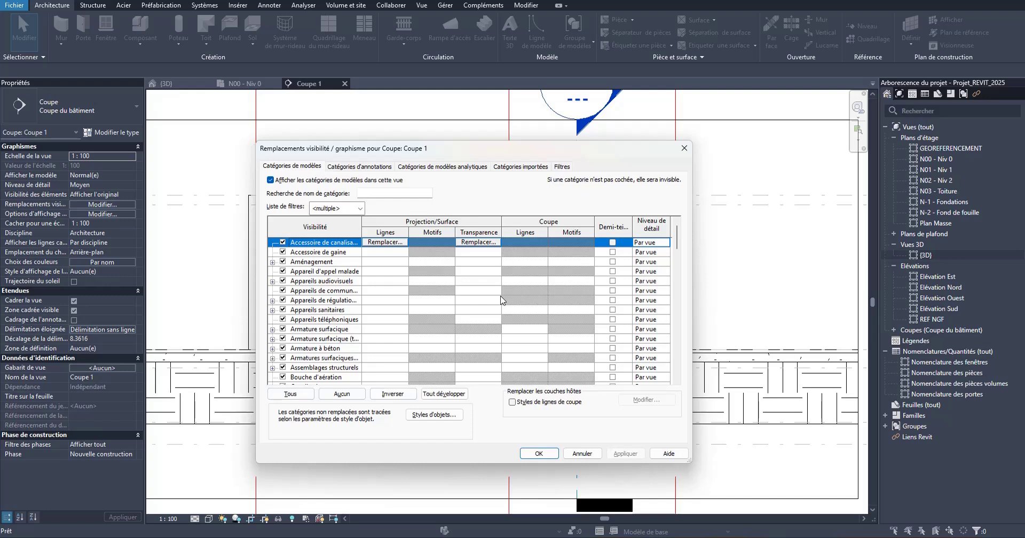
scroll(353, 324, "down", 2)
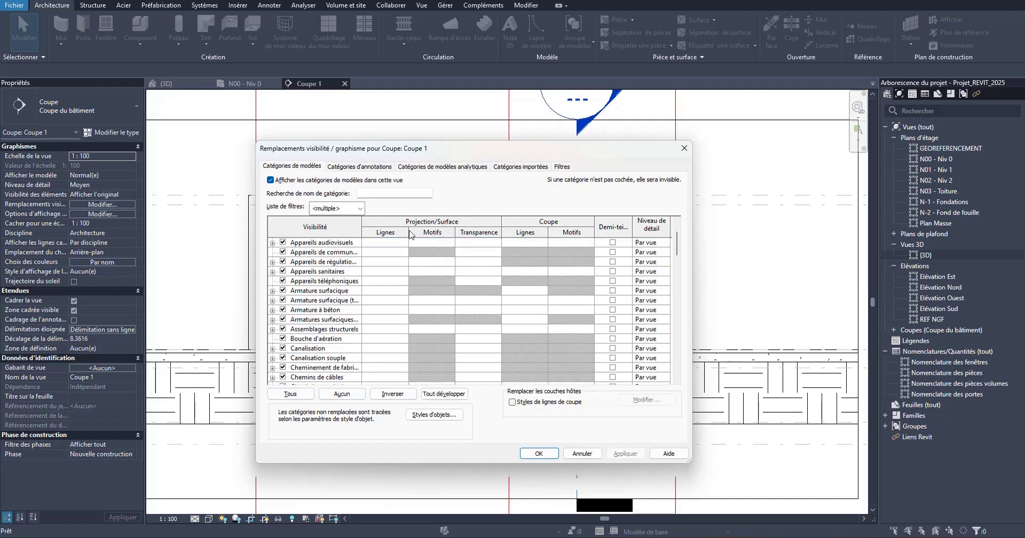
left_click(561, 166)
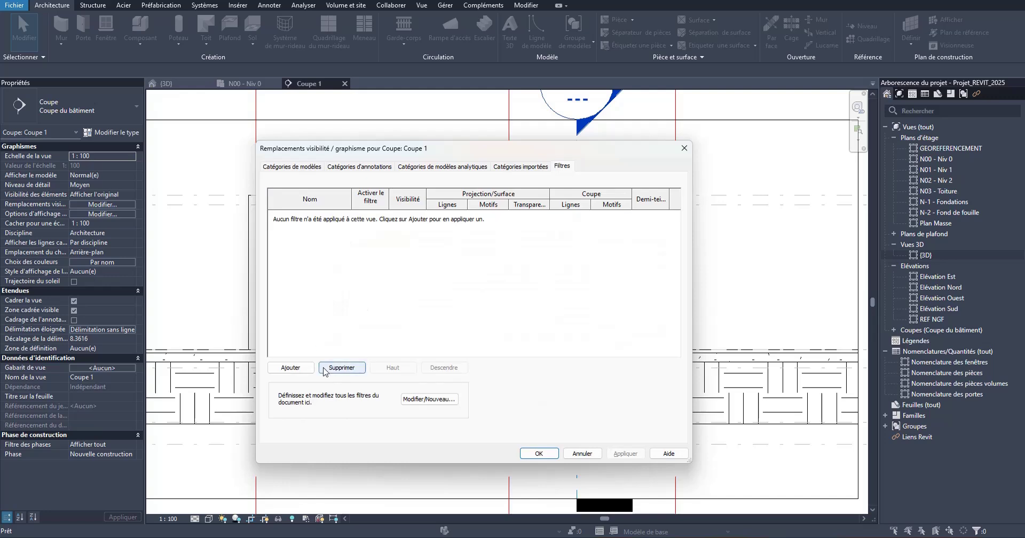
left_click(290, 367)
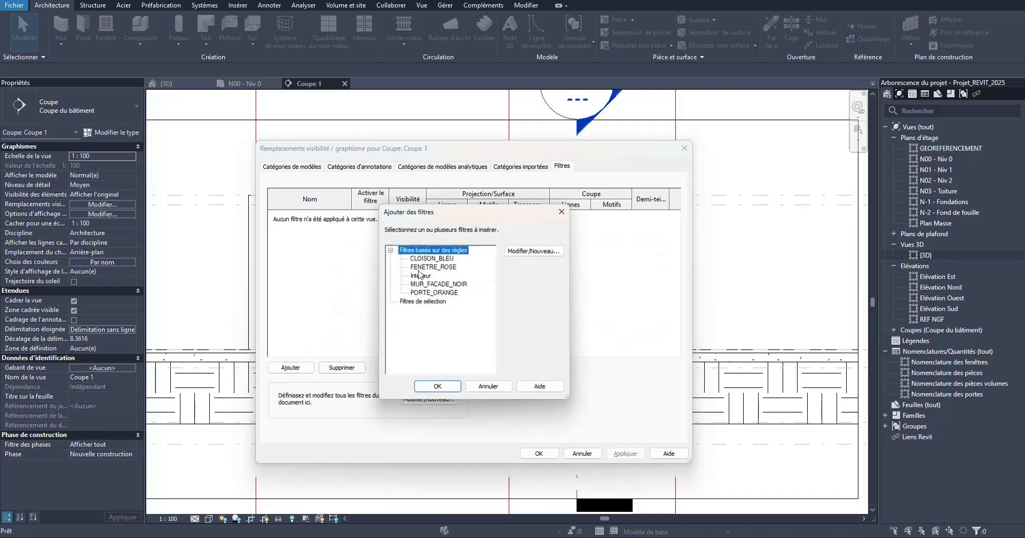
left_click(434, 292)
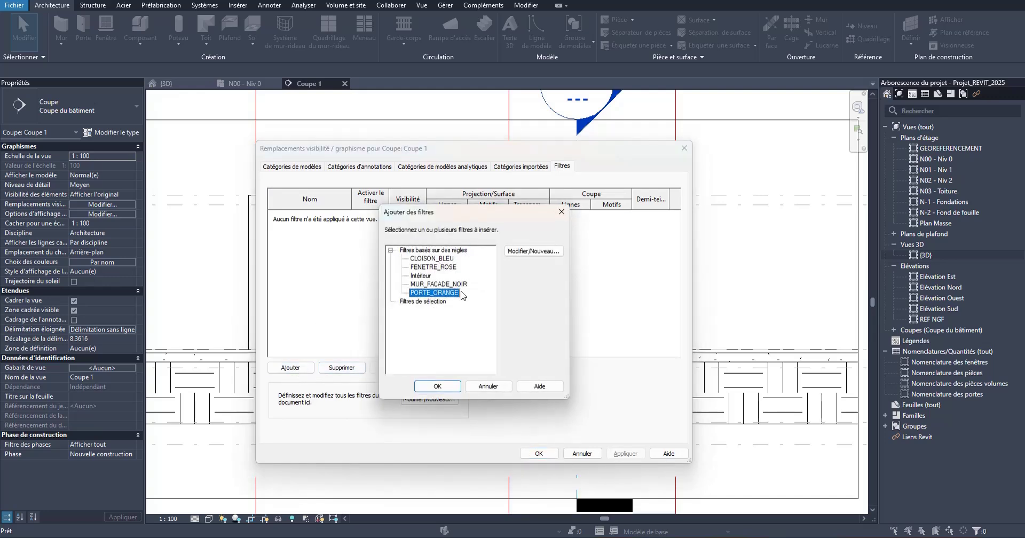
left_click(447, 387)
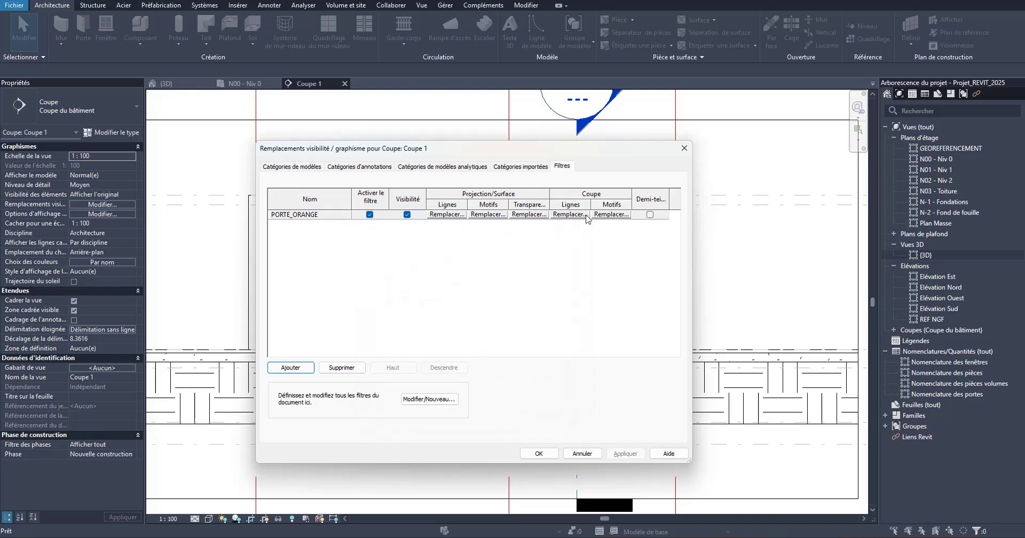
- Override the PORTE_ORANGE filter's cut pattern in Coupe 1 with a solid foreground fill in RVB 255-128-000 and confirm the overrides
mouse_move(519, 155)
left_mouse_down()
mouse_move(788, 270)
mouse_move(441, 179)
mouse_move(511, 143)
left_mouse_up()
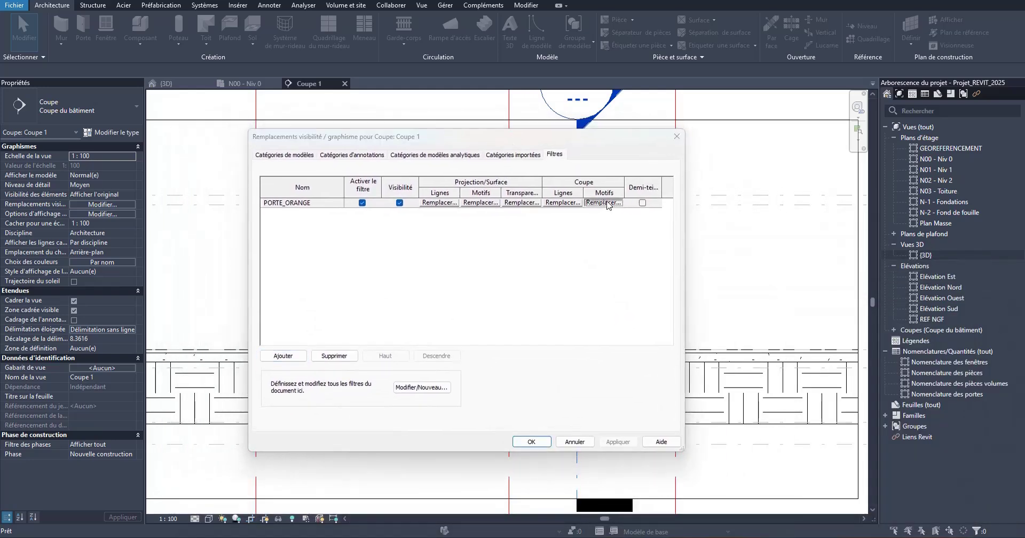
left_click(604, 203)
left_click(462, 261)
left_click(445, 281)
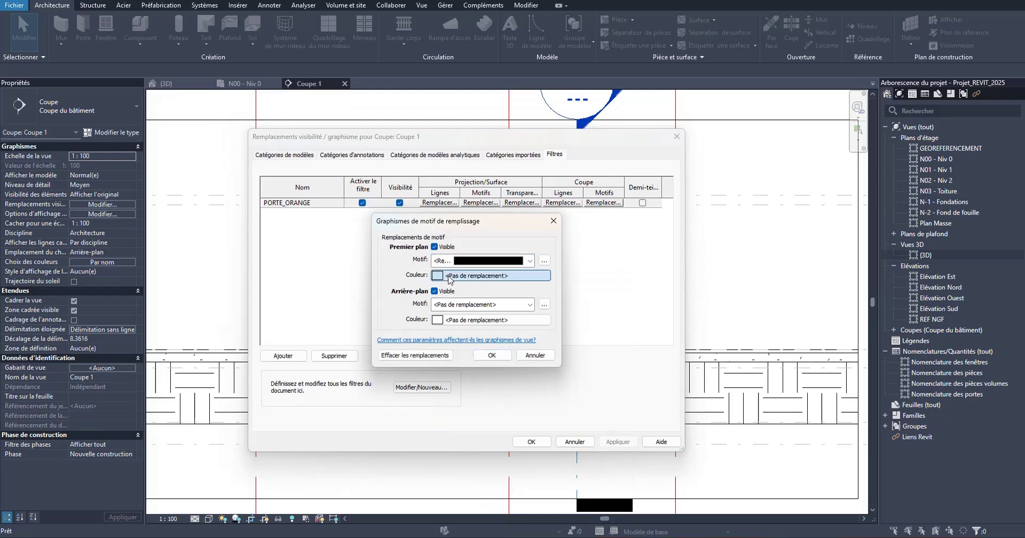
left_click(451, 275)
left_click(368, 254)
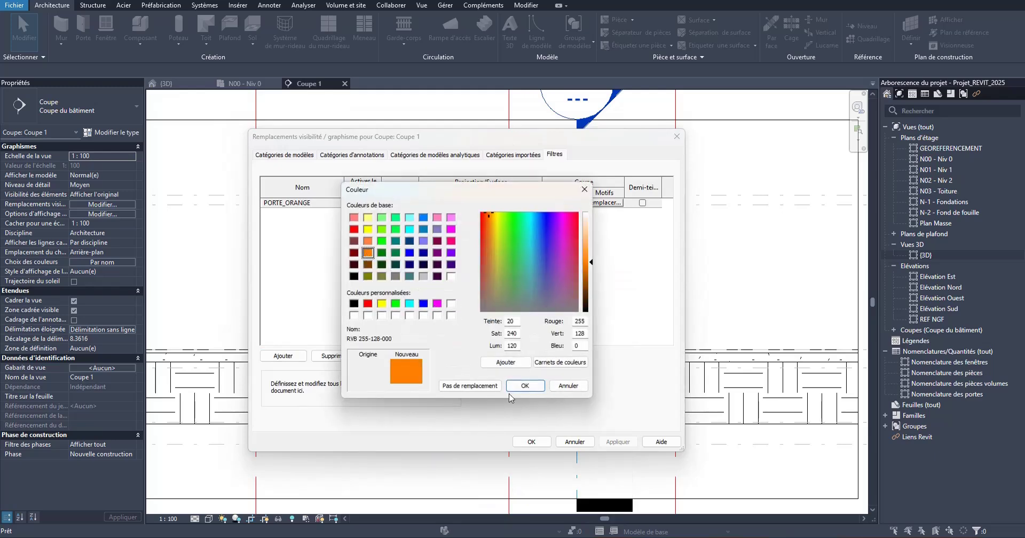
left_click(525, 385)
left_click(508, 356)
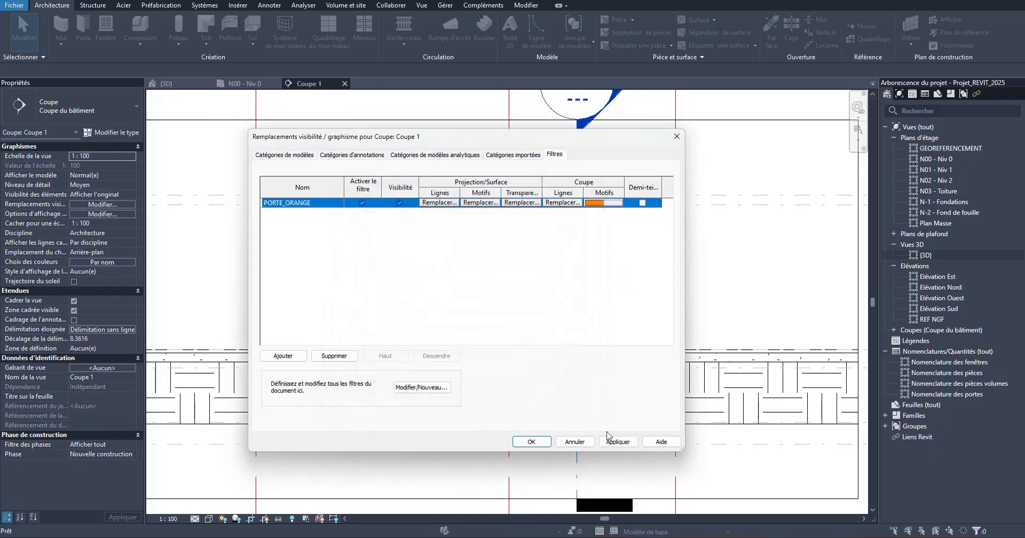
left_click(532, 442)
scroll(453, 188, "up", 6)
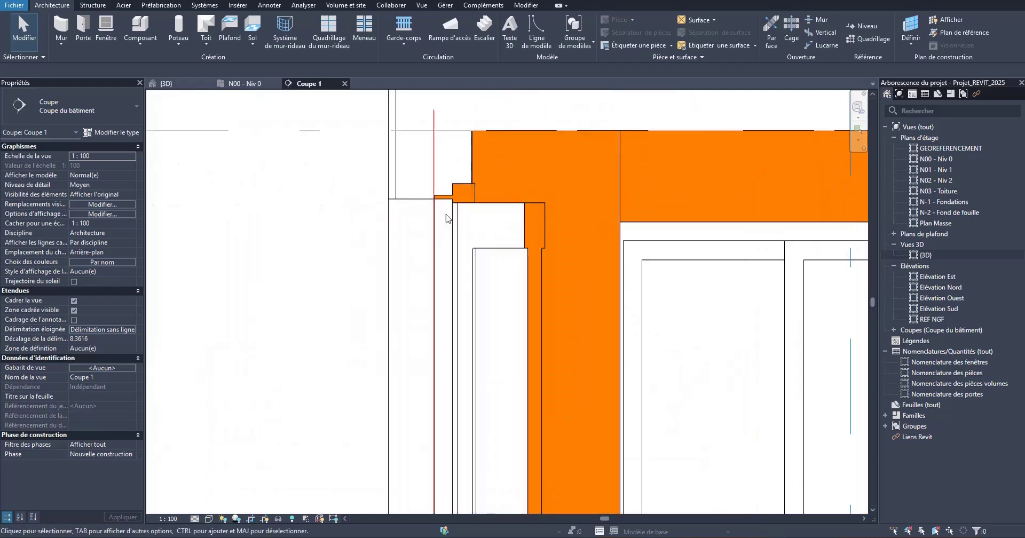
- Override the PORTE_ORANGE filter's projection/surface pattern in Coupe 1 with a solid foreground fill in RVB 255-128-000 and confirm the overrides
scroll(487, 214, "down", 6)
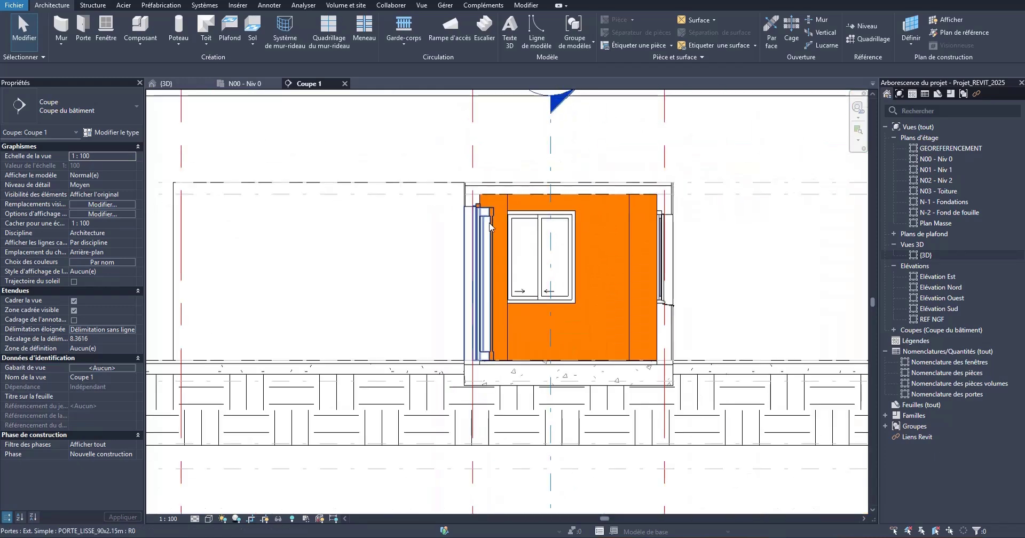
key("v")
key("g")
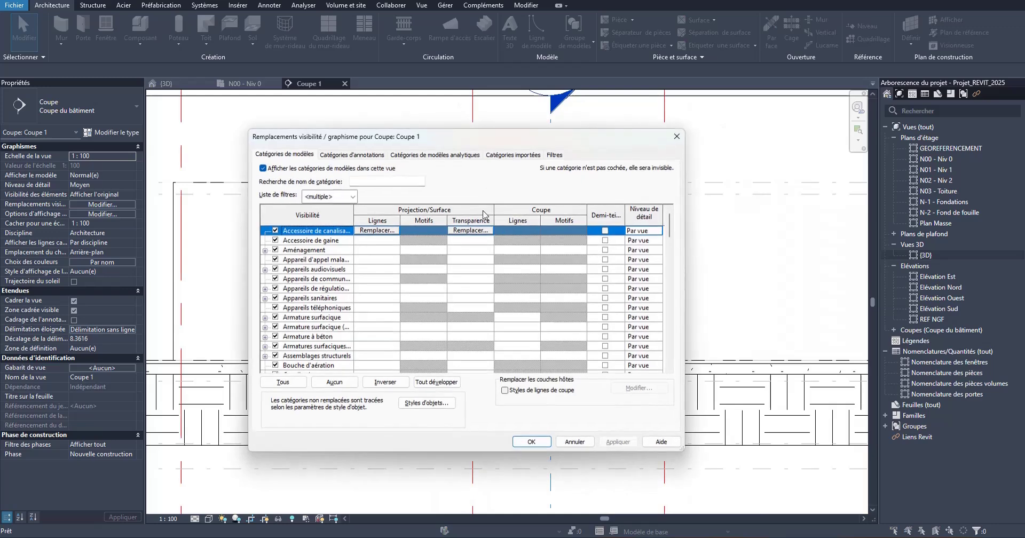
left_click(553, 155)
left_click(485, 204)
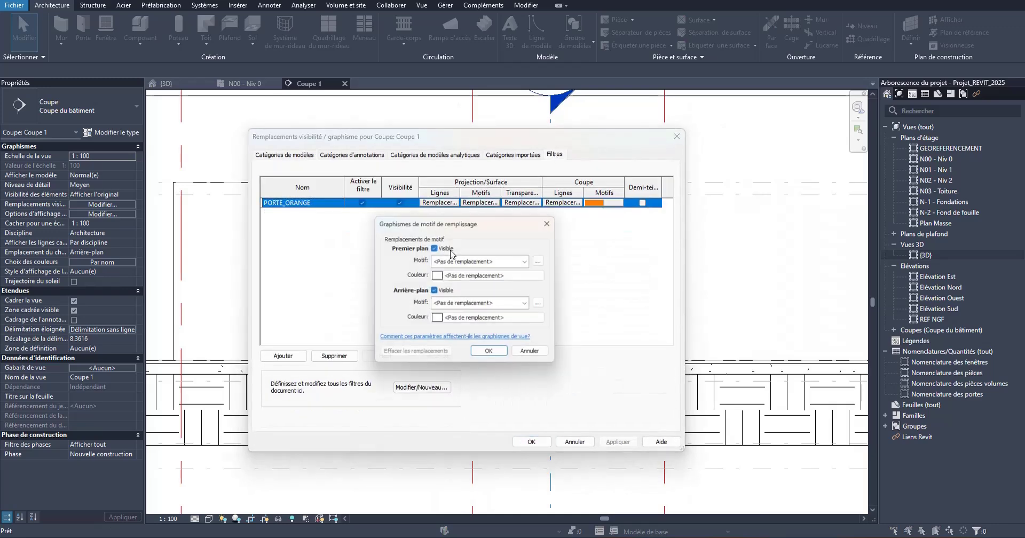
left_click(443, 261)
left_click(447, 282)
left_click(446, 277)
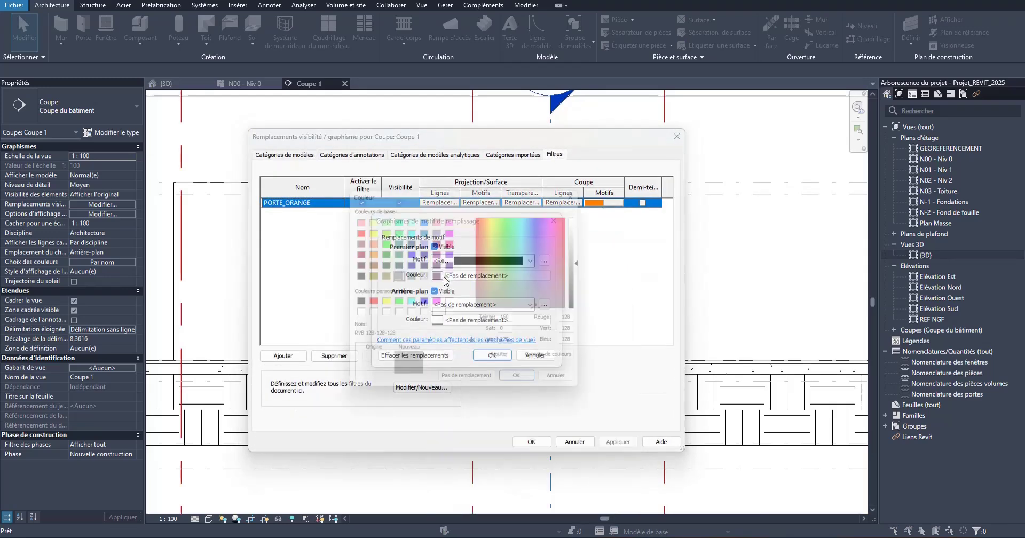
left_click(369, 253)
left_click(515, 384)
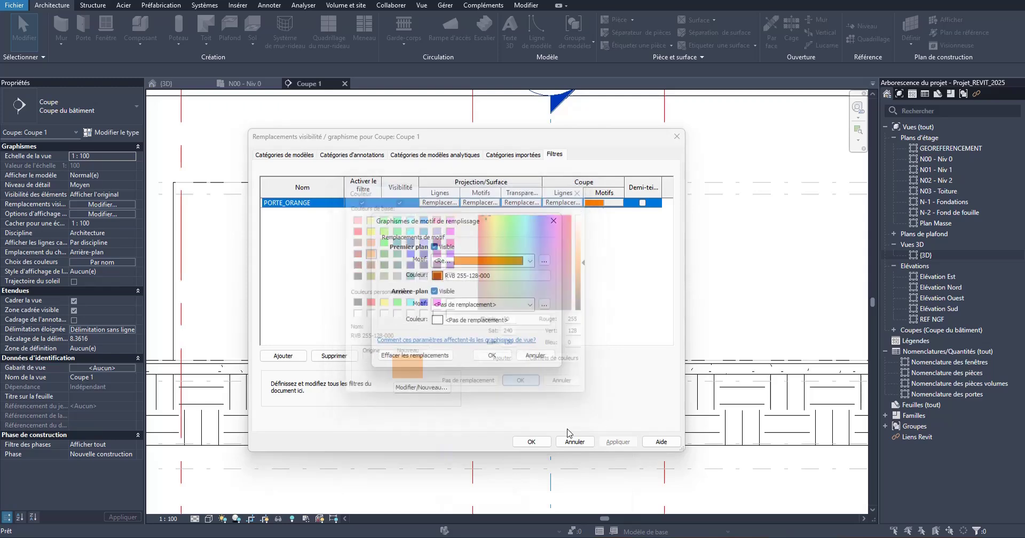
left_click(531, 362)
left_click(618, 442)
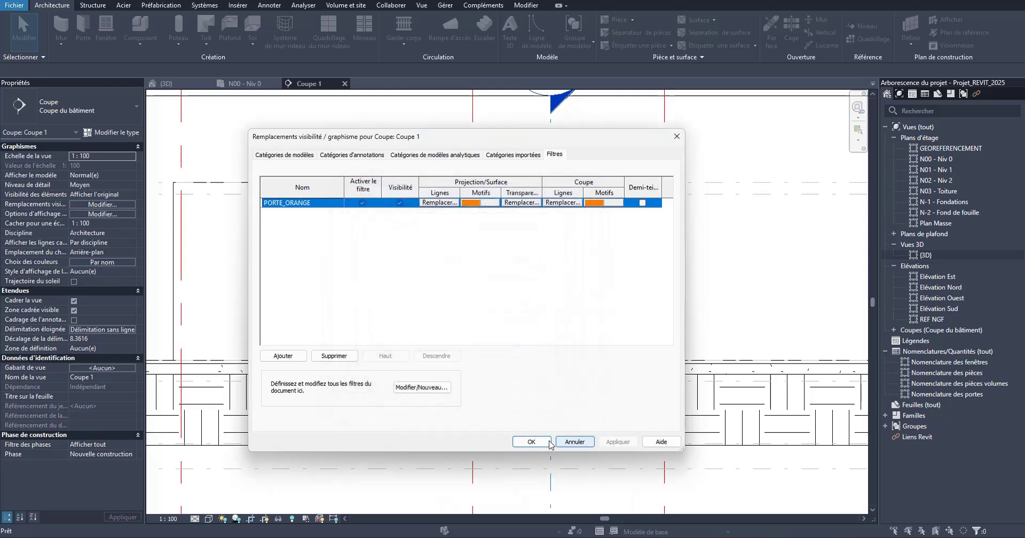
left_click(531, 442)
- Add the FENETRE_ROSE filter to the visibility and graphics overrides of the Coupe 1 section view
scroll(497, 233, "up", 3)
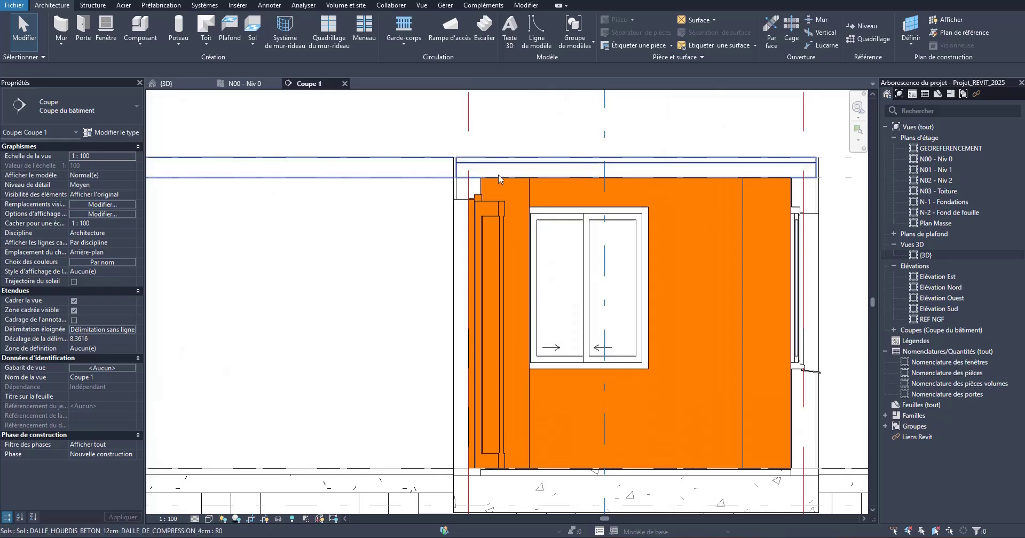
scroll(475, 238, "down", 2)
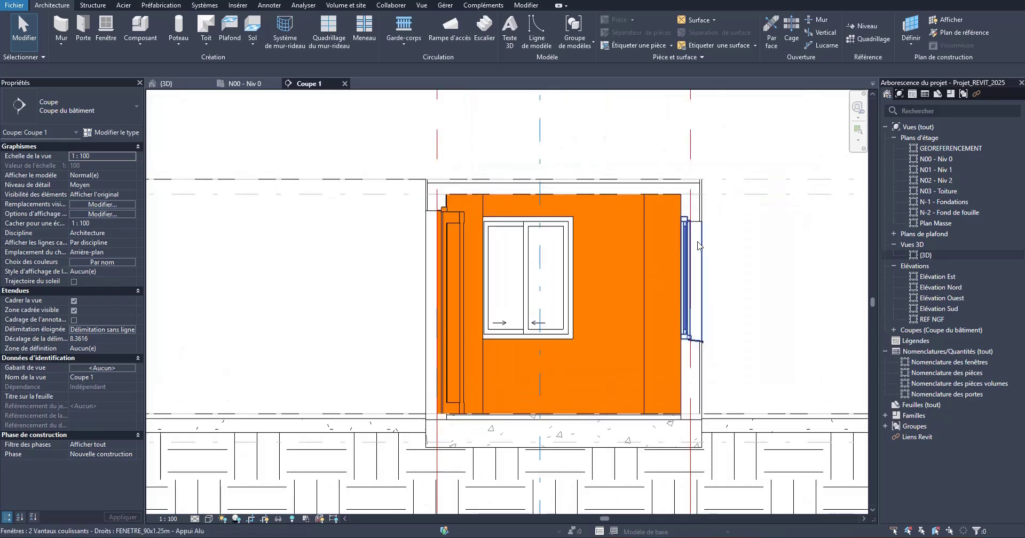
key("v")
key("v")
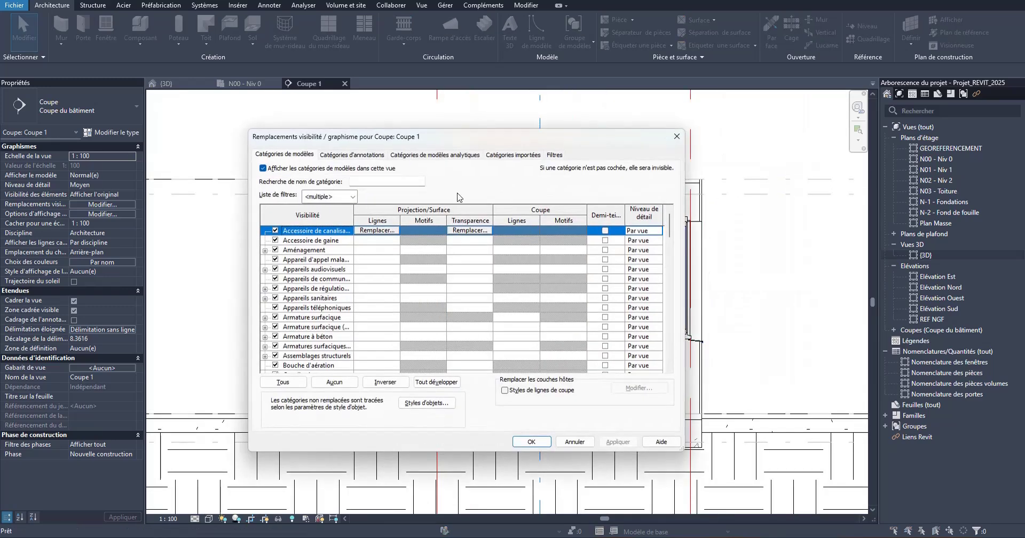
left_click(555, 154)
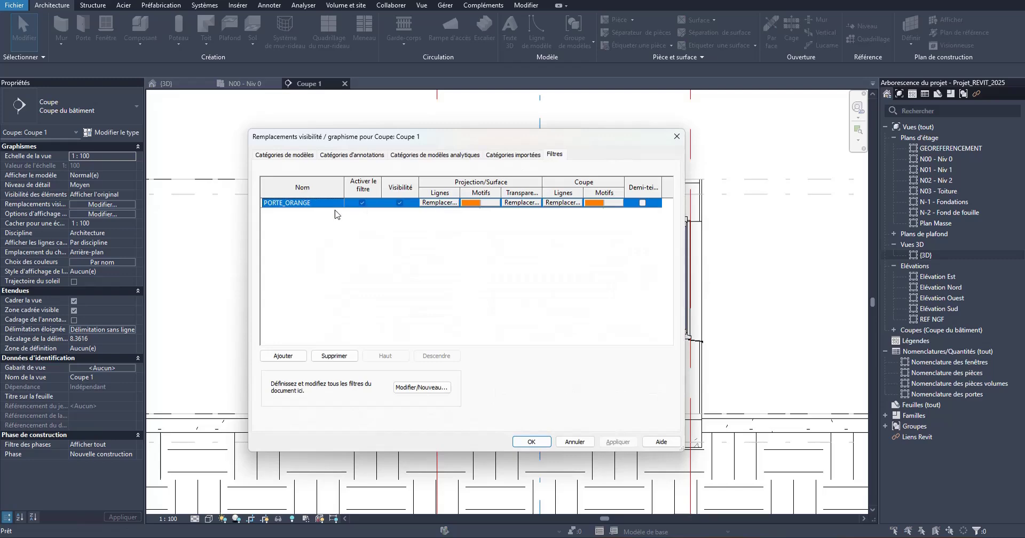
left_click(284, 356)
left_click(424, 256)
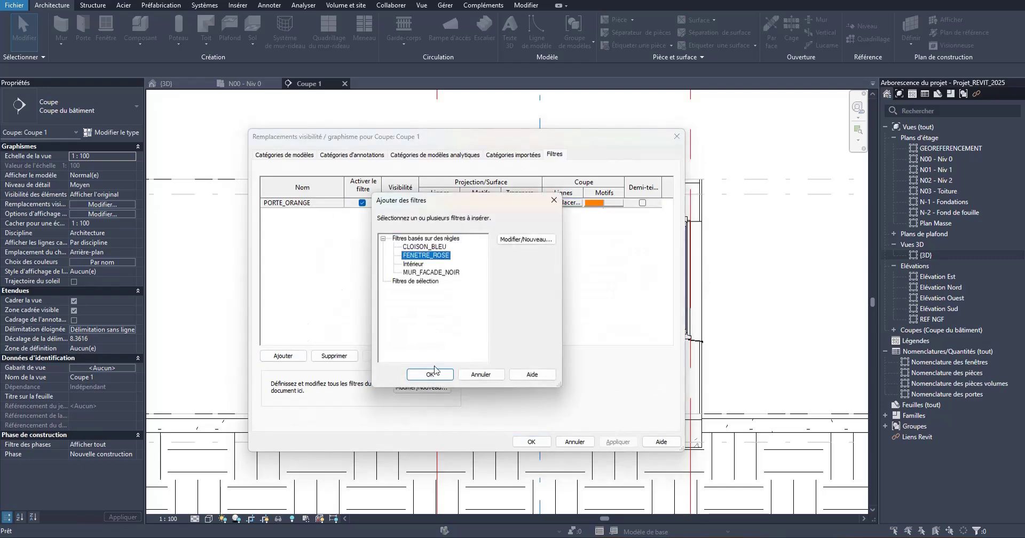
left_click(430, 374)
- Override the FENETRE_ROSE filter's projection/surface pattern with a solid foreground fill in RVB 255-128-255 and confirm the overrides
left_click(482, 215)
left_click(492, 212)
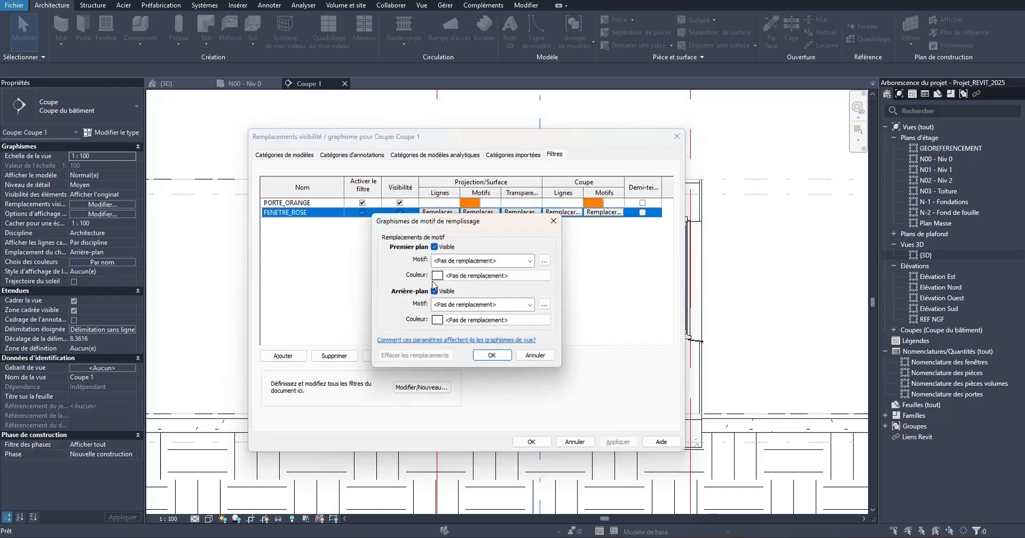
left_click(481, 261)
left_click(444, 277)
left_click(443, 275)
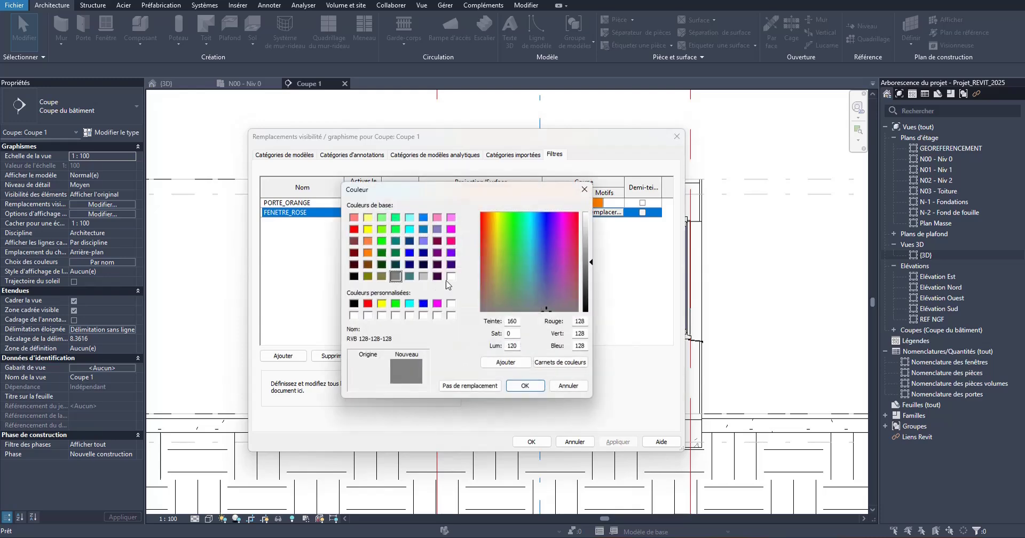
left_click(451, 218)
left_click(525, 385)
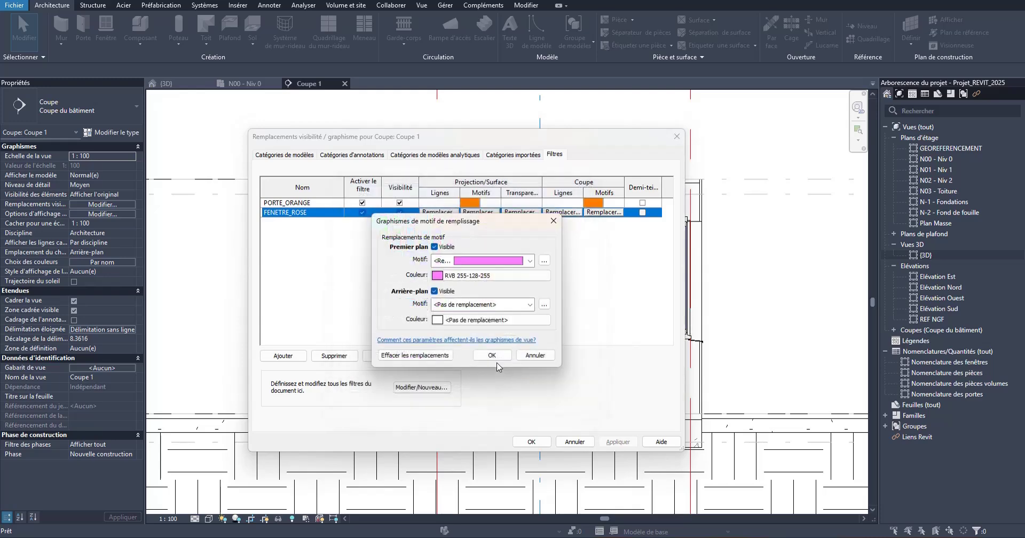
left_click(523, 388)
left_click(617, 442)
left_click(531, 441)
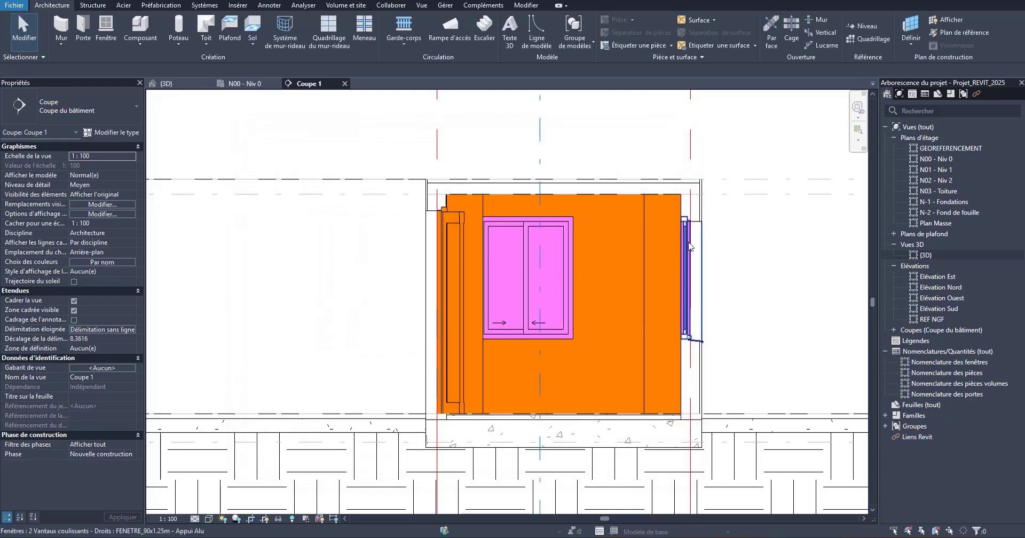
- Override the FENETRE_ROSE filter's cut pattern in Coupe 1 with a solid foreground fill in RVB 255-128-255 and confirm the overrides
scroll(712, 247, "up", 3)
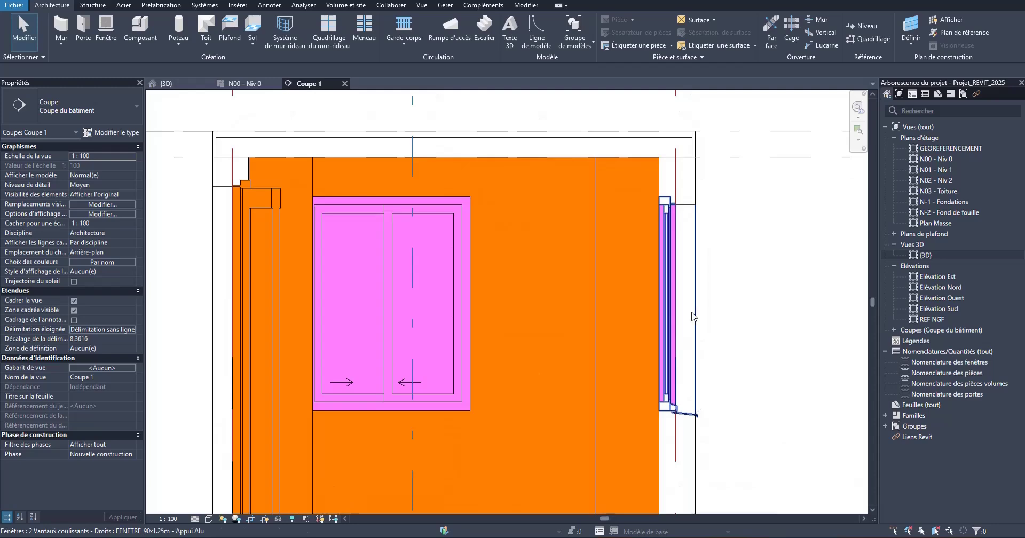
scroll(705, 262, "down", 1)
key("v")
key("v")
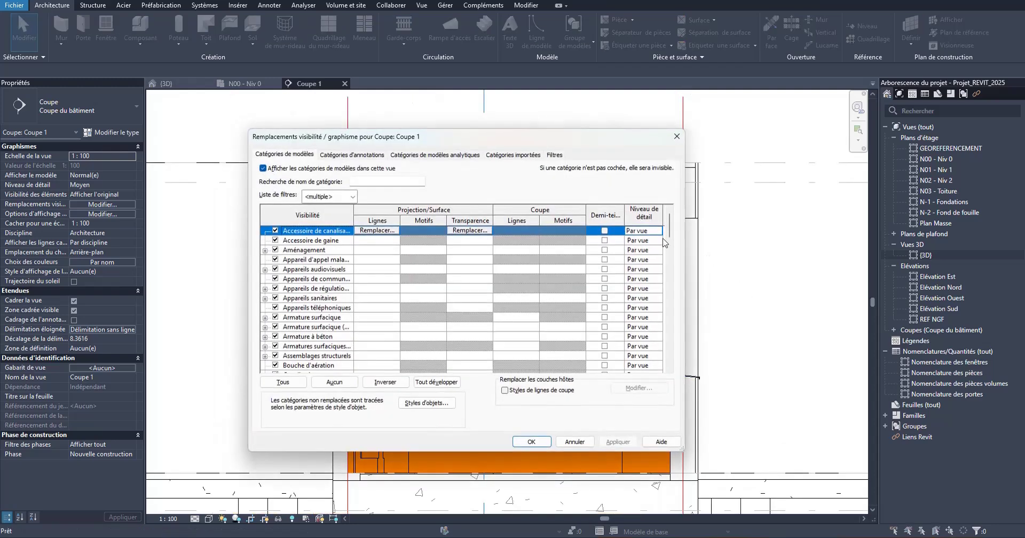
left_click(552, 155)
left_click(606, 213)
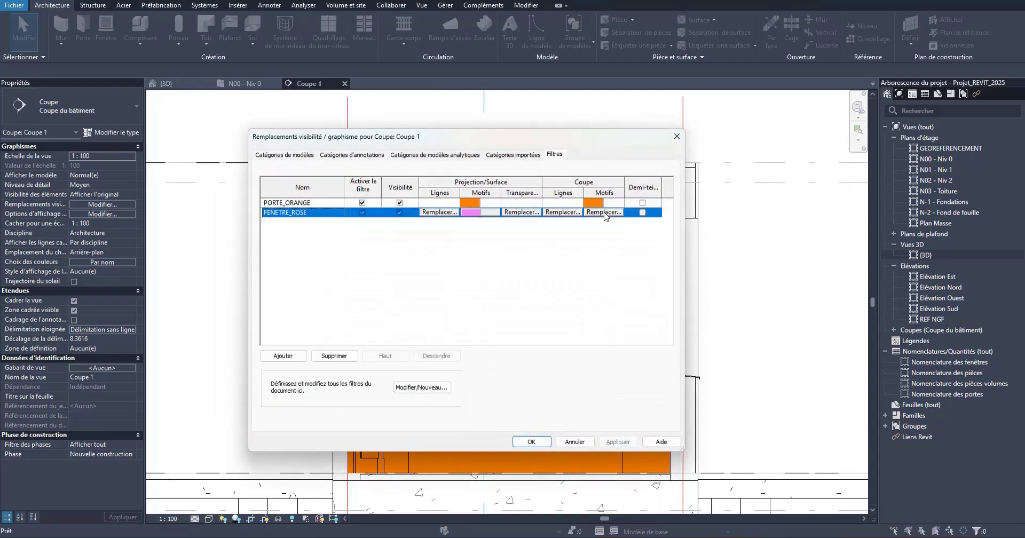
left_click(604, 212)
left_click(470, 262)
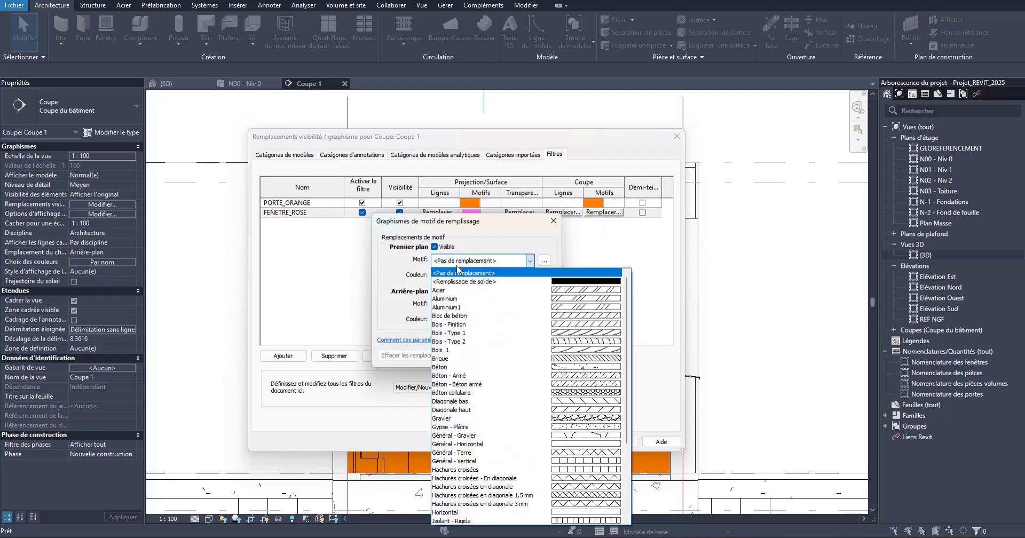
left_click(446, 281)
left_click(481, 274)
left_click(452, 217)
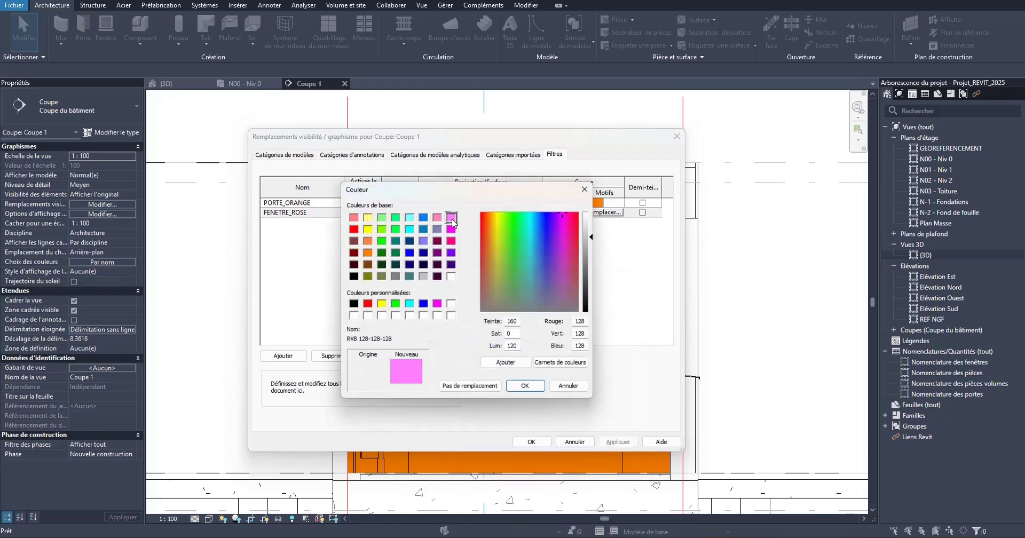
left_click(524, 385)
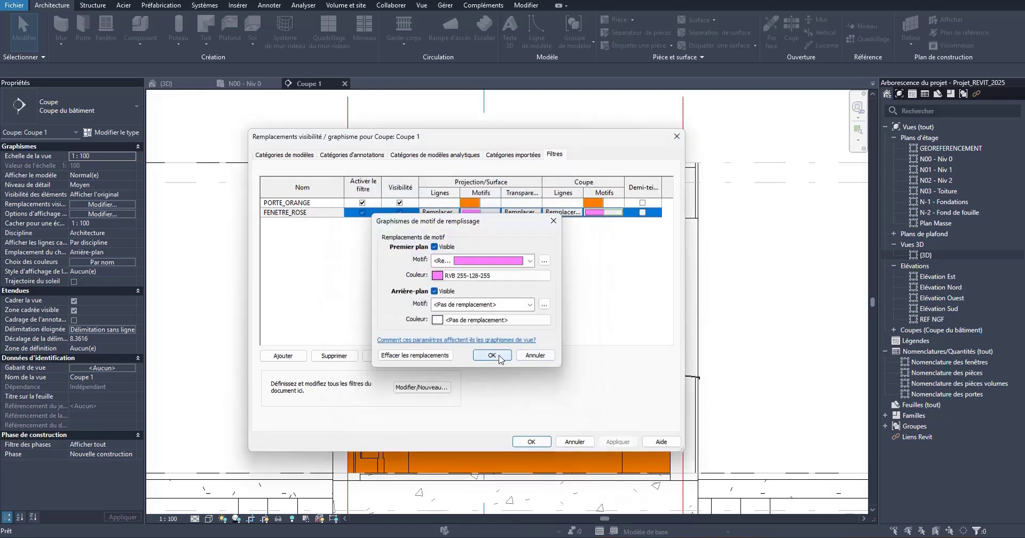
left_click(534, 354)
left_click(618, 441)
left_click(531, 441)
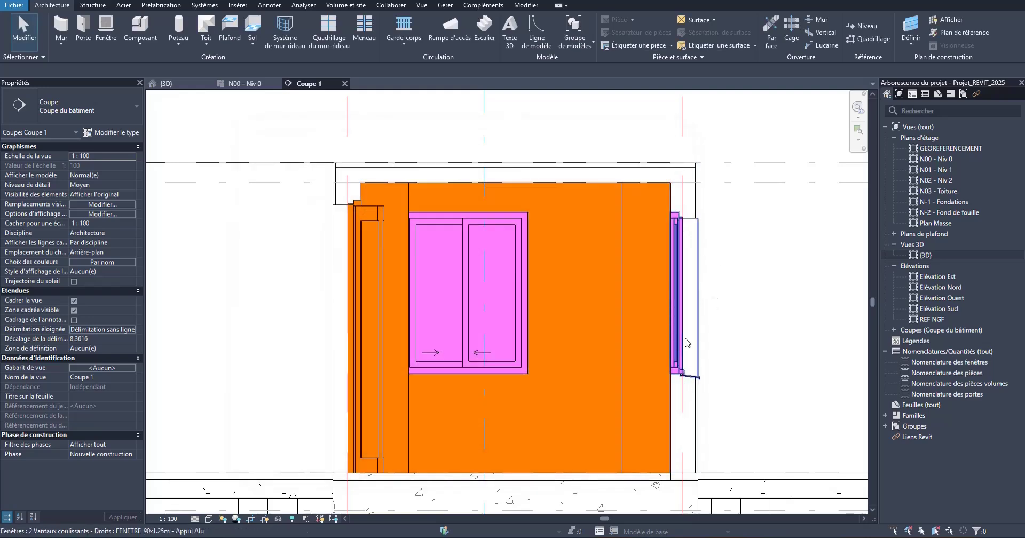
- Add the MUR_FACADE_NOIR filter to the visibility and graphics overrides of the Coupe 1 section view
scroll(654, 188, "down", 1)
scroll(657, 203, "up", 2)
key("v")
key("g")
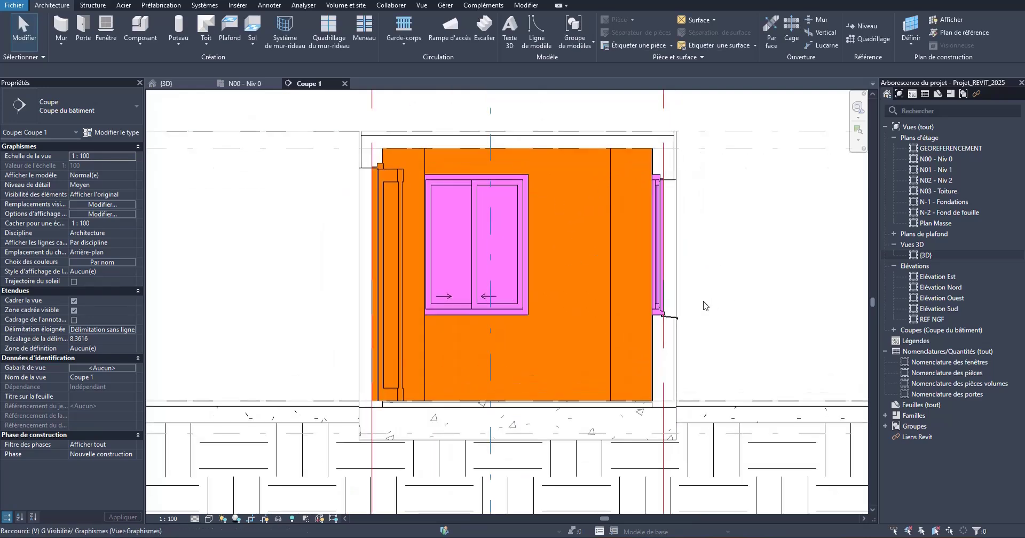
left_click(553, 156)
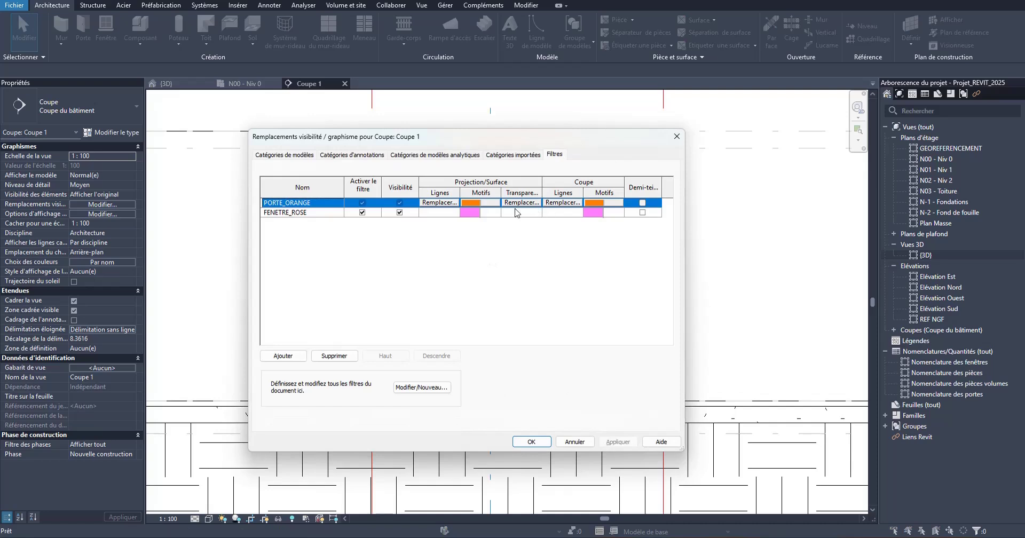
left_click(283, 356)
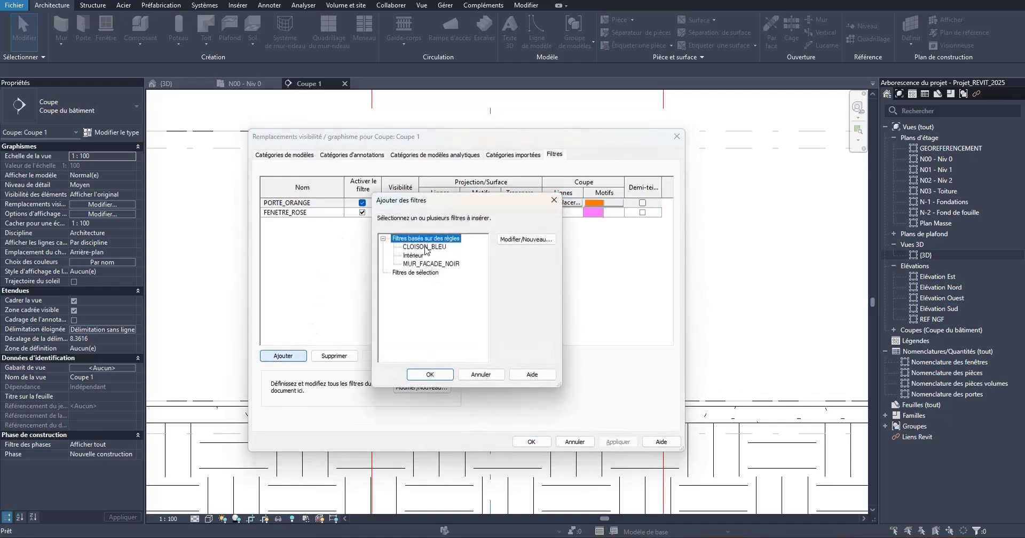
left_click(429, 264)
left_click(430, 375)
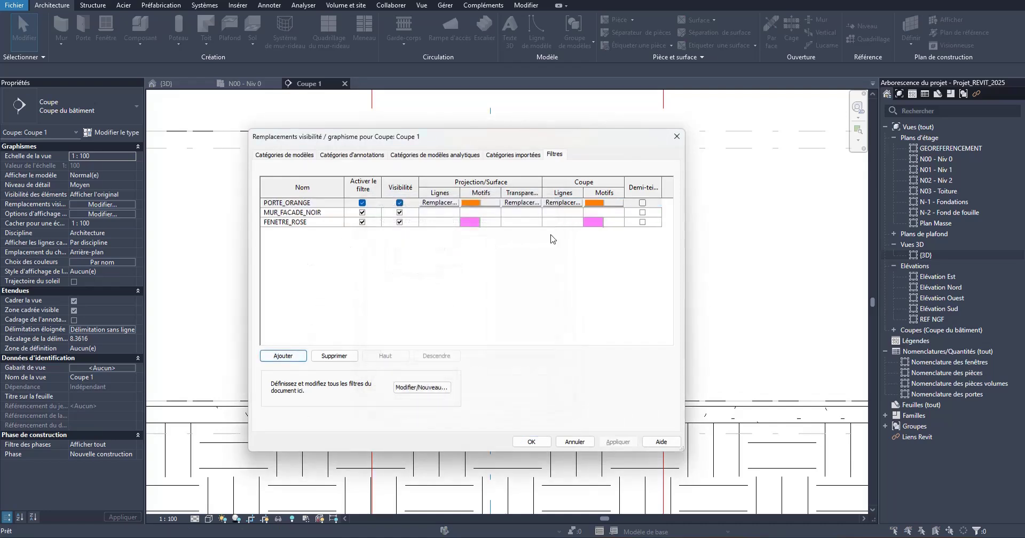
- Override the MUR_FACADE_NOIR filter's cut pattern with a solid black foreground fill and apply it to the section view
left_click(597, 215)
left_click(601, 212)
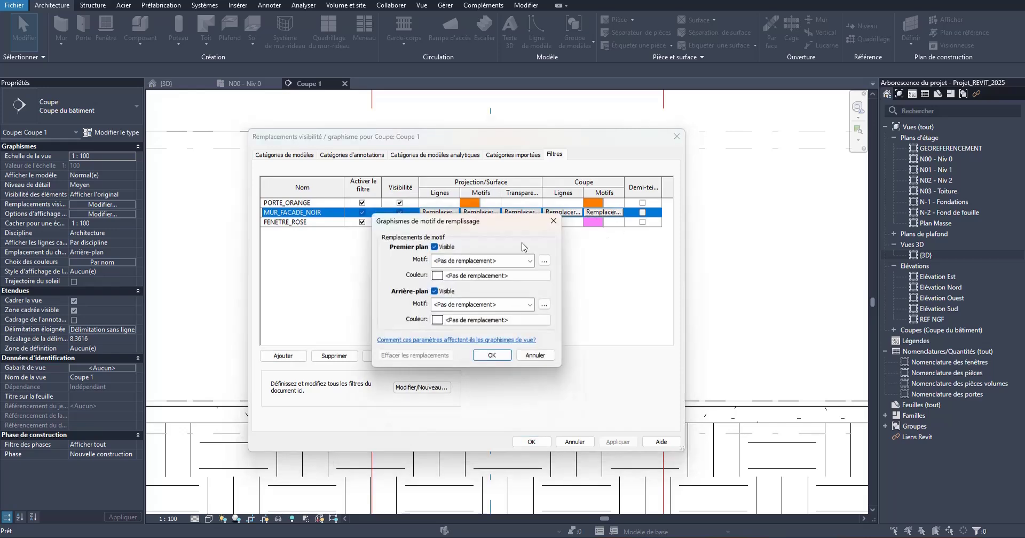
left_click(451, 261)
left_click(452, 282)
left_click(453, 274)
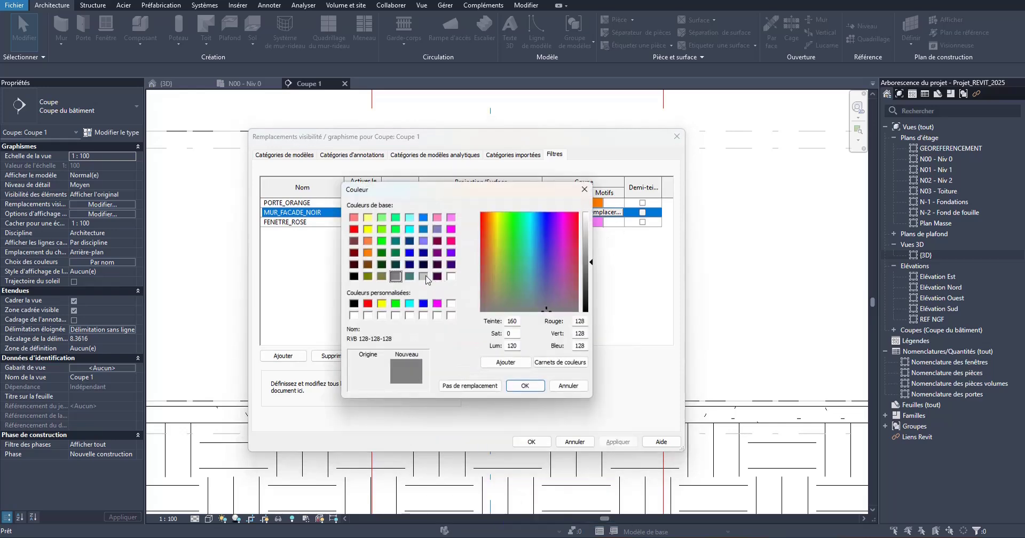
left_click(354, 305)
left_click(522, 385)
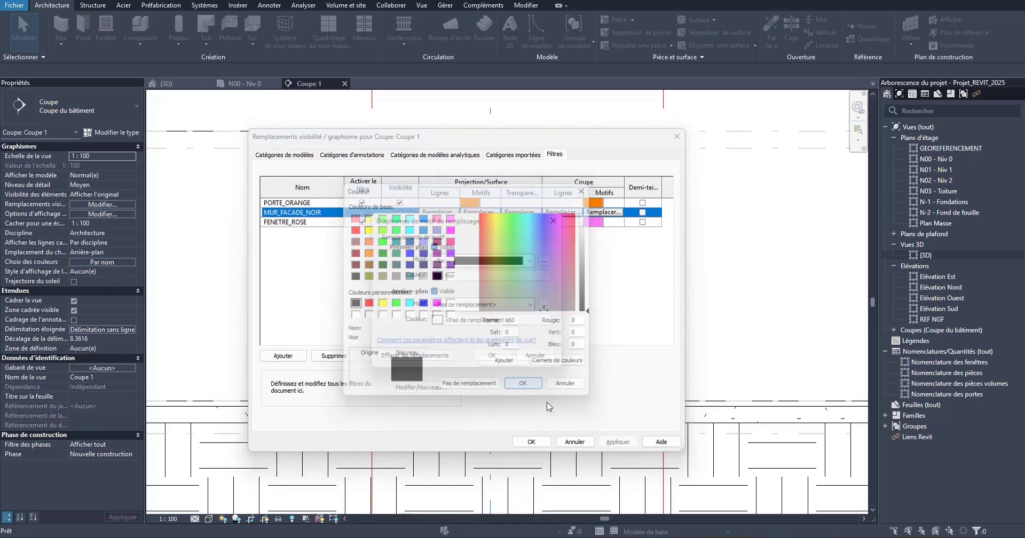
left_click(508, 356)
left_click(617, 441)
left_click(574, 441)
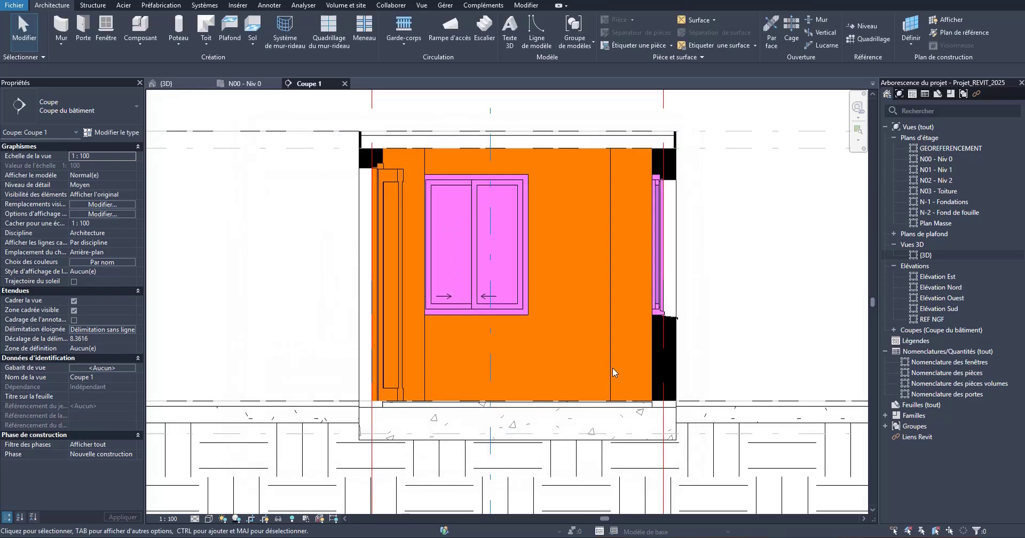
- Create a new rule-based view filter named PLANCHER_HAUT from the Coupe 1 visibility and graphics overrides
scroll(535, 329, "down", 1)
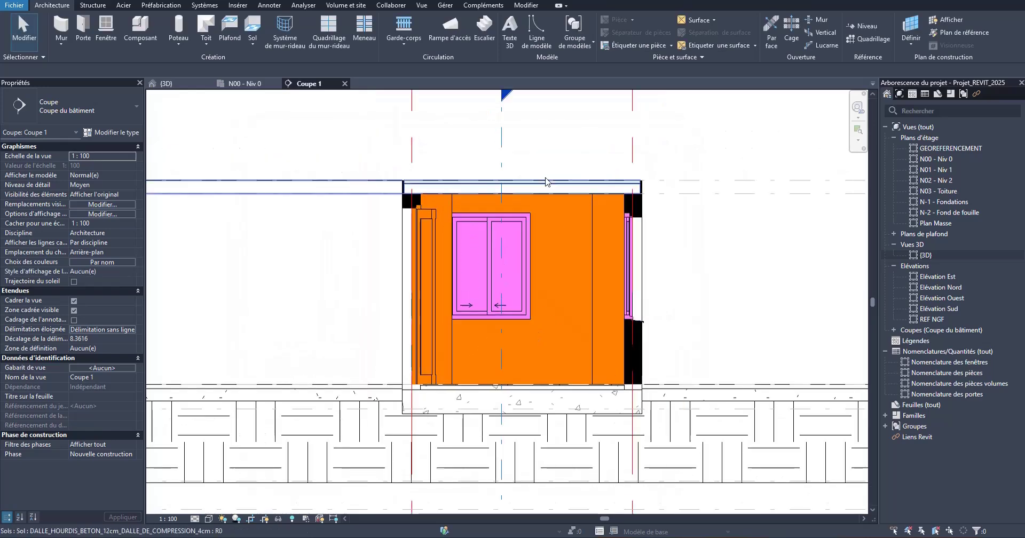
scroll(546, 172, "up", 1)
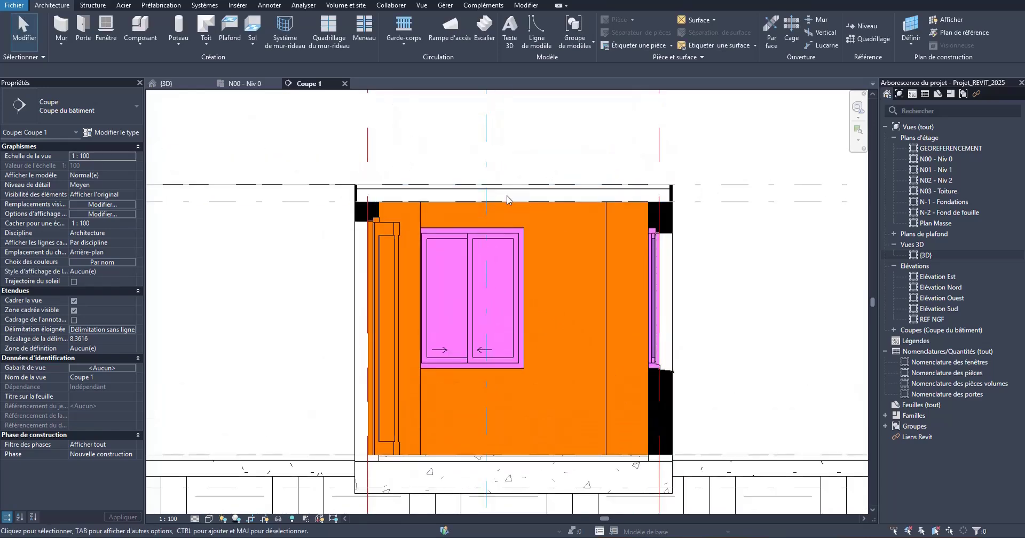
key("v")
key("v")
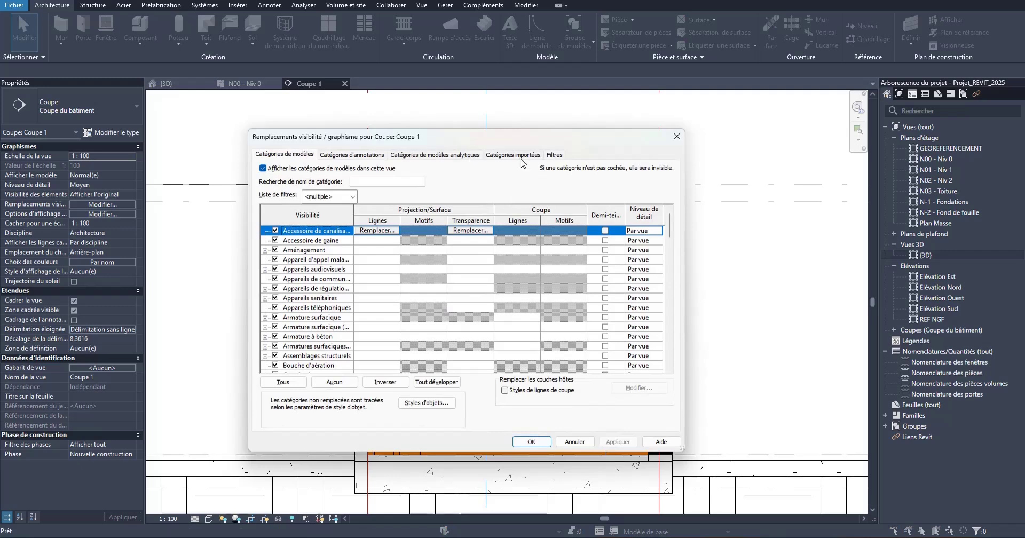
left_click(554, 156)
left_click(421, 387)
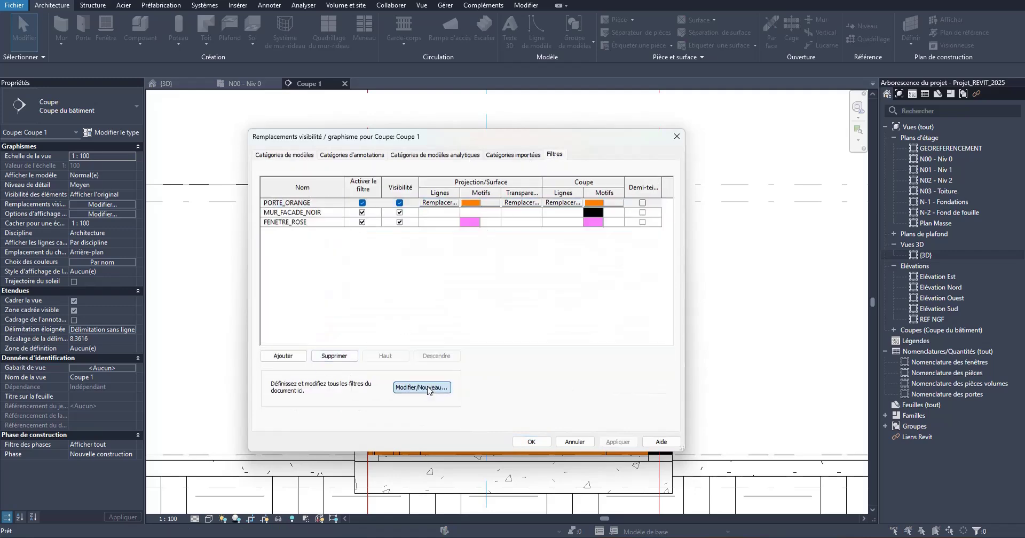
left_click(191, 353)
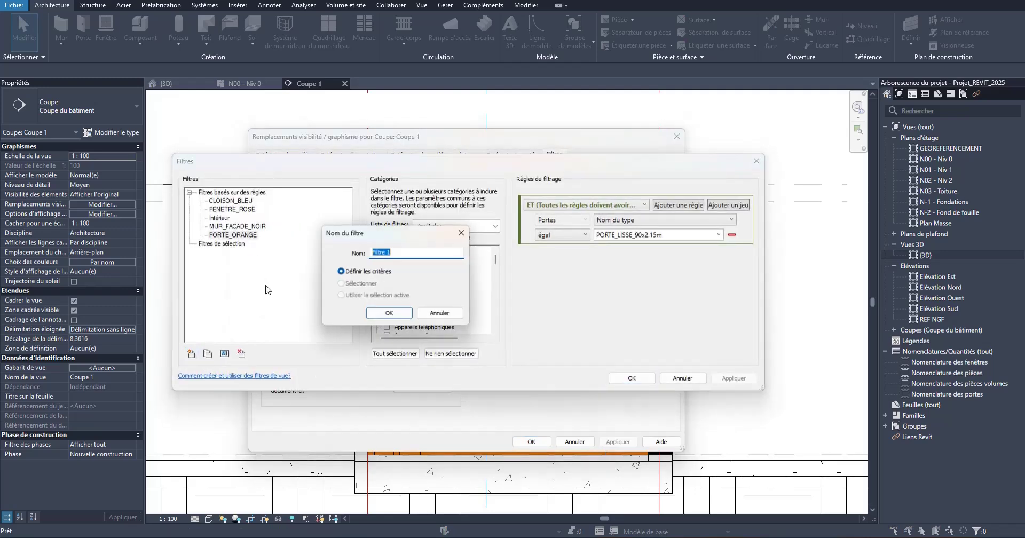
type("PLANCHER_")
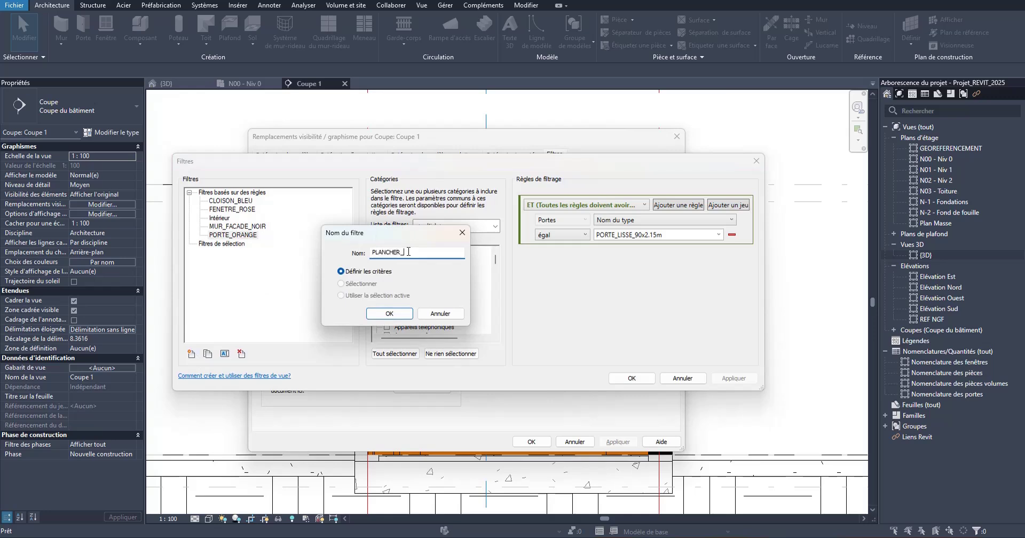
type("HAUT")
left_click(405, 315)
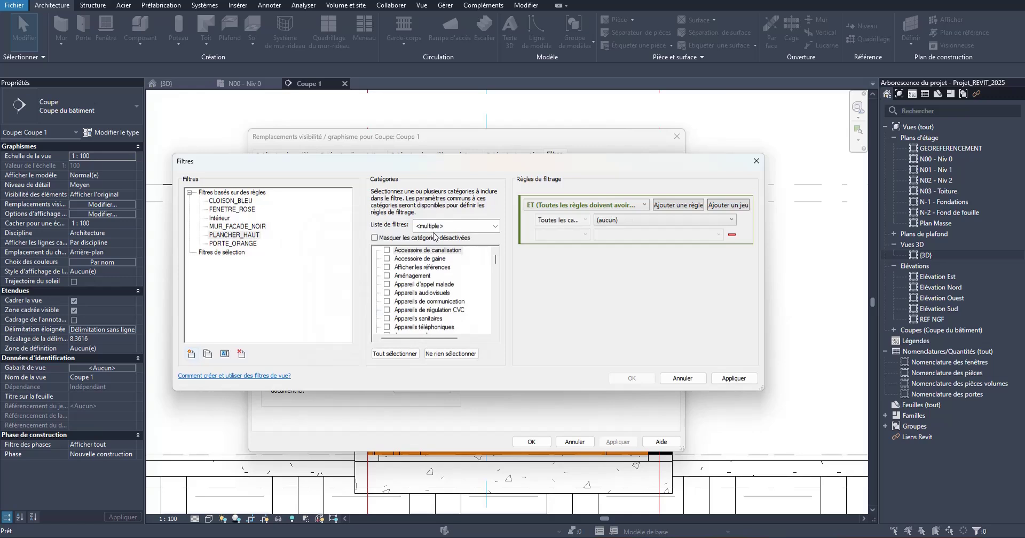
- Assign the Sols category to the PLANCHER_HAUT filter
left_click_drag(496, 262, 488, 327)
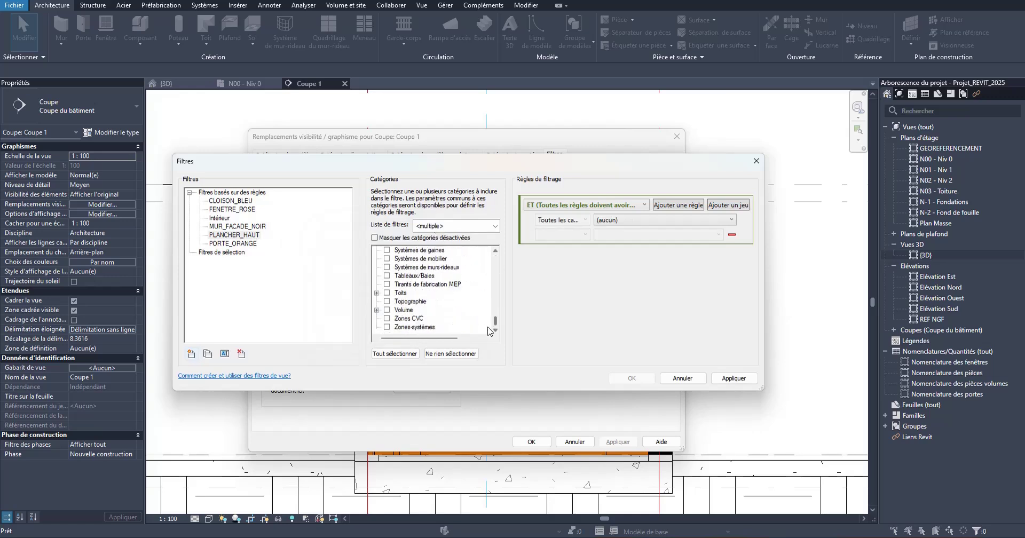
scroll(435, 306, "up", 4)
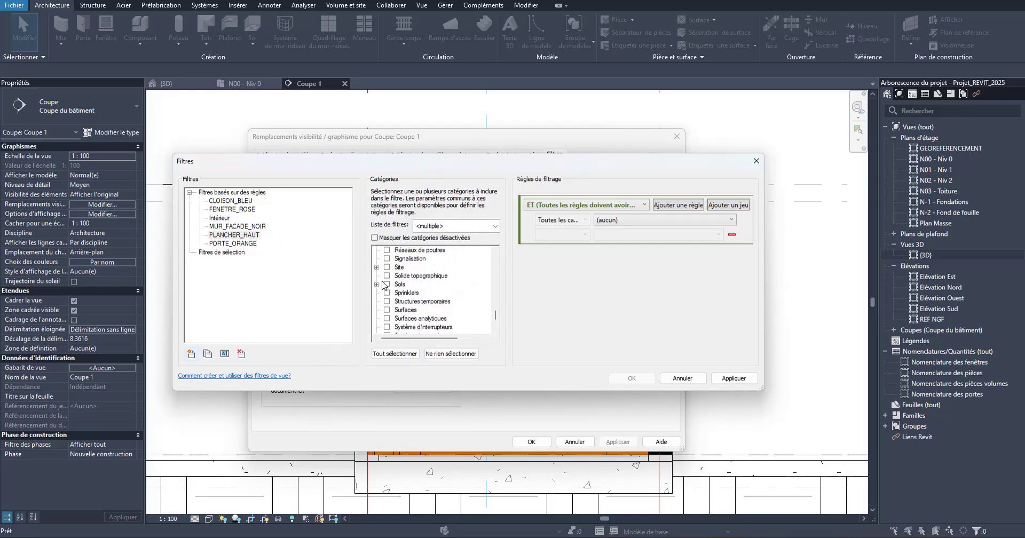
left_click(387, 285)
- Set the PLANCHER_HAUT rule to Nom du type égal DALLE_HOURDIS_BETON_12cm_DALLE_DE_COMPRESSION_4cm, apply it and confirm the filter definition
left_click(630, 219)
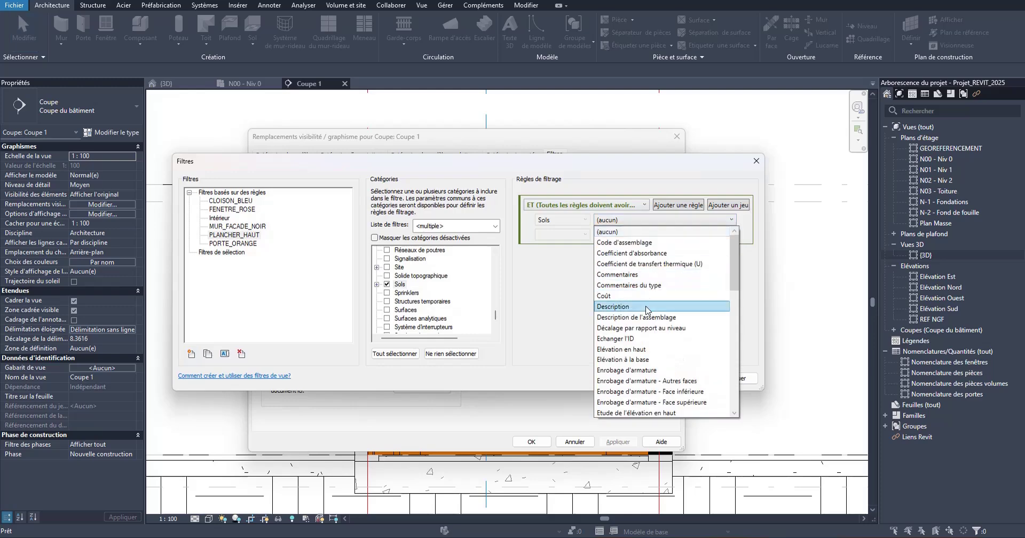
scroll(663, 338, "down", 5)
left_click(662, 306)
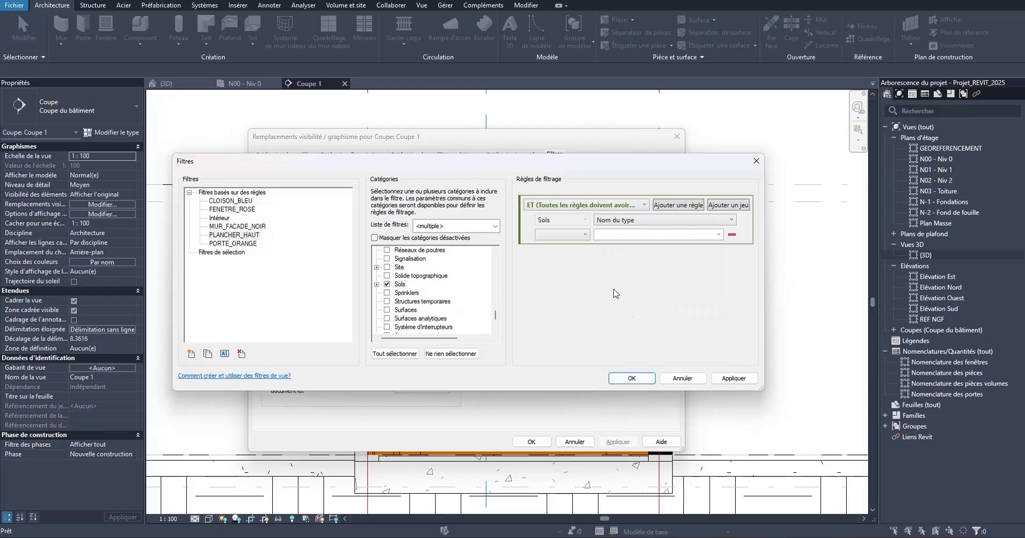
left_click(575, 235)
scroll(575, 240, "up", 1)
left_click(566, 247)
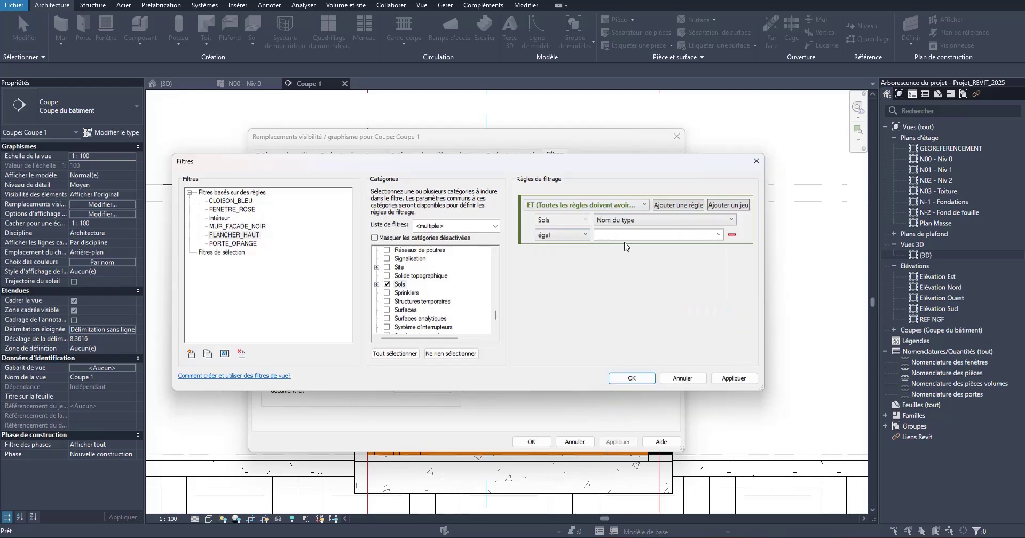
left_click(718, 235)
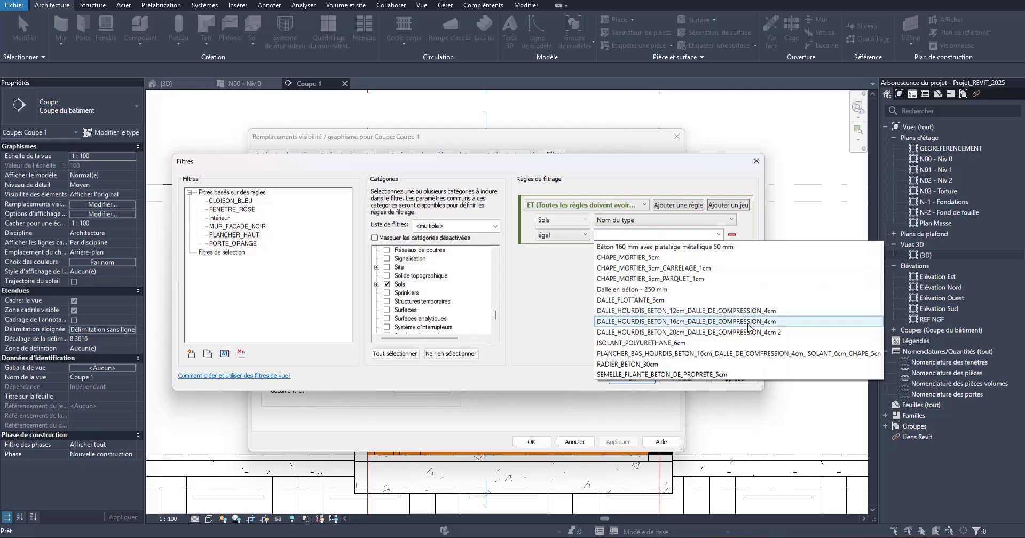
left_click(694, 310)
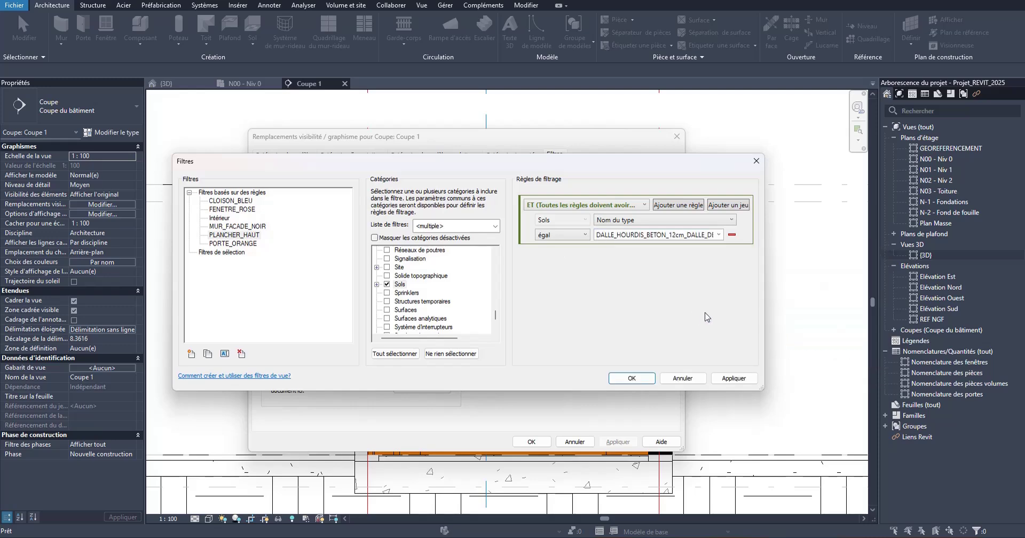
left_click(734, 378)
left_click(631, 378)
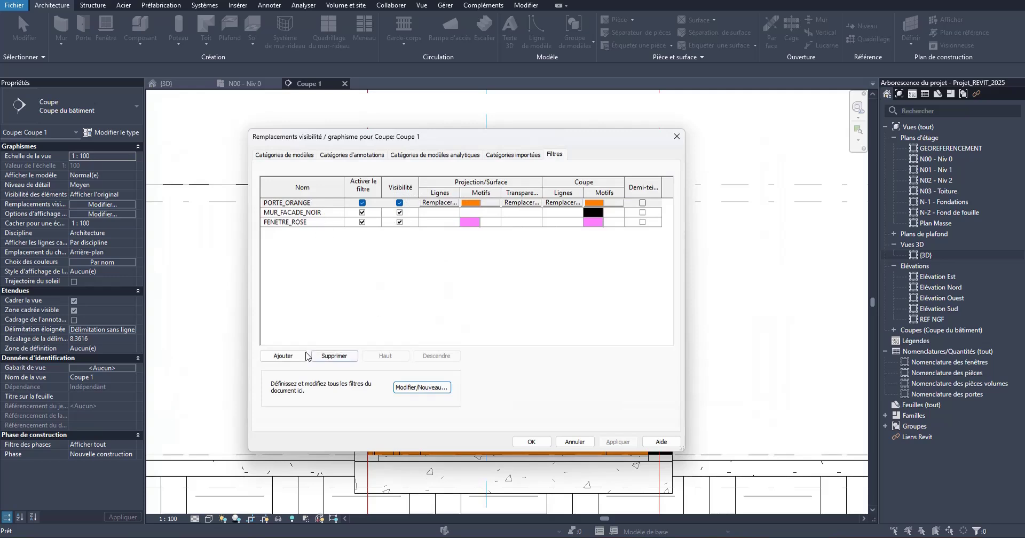
- Add the PLANCHER_HAUT filter to the Coupe 1 section view's graphics overrides
left_click(283, 356)
left_click(428, 264)
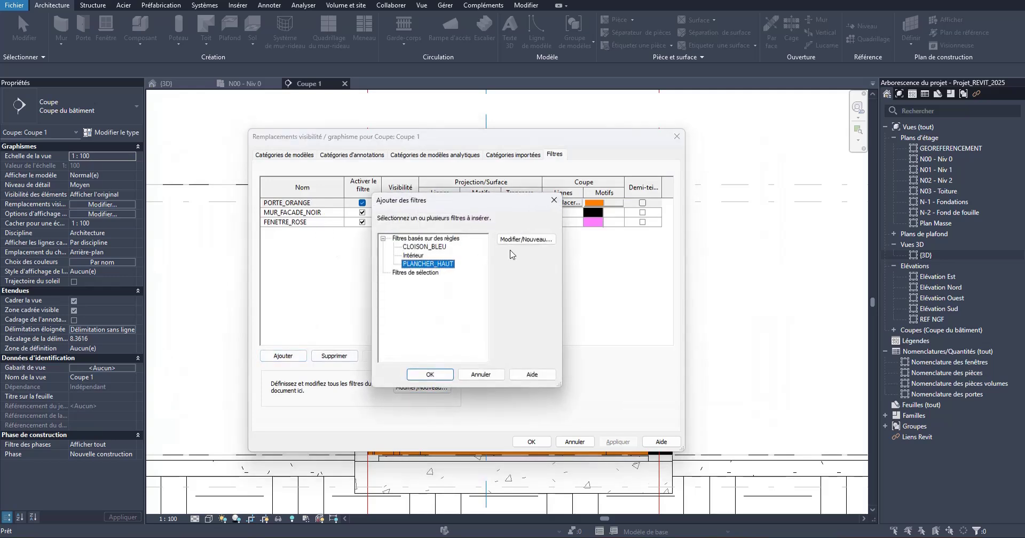
left_click(447, 372)
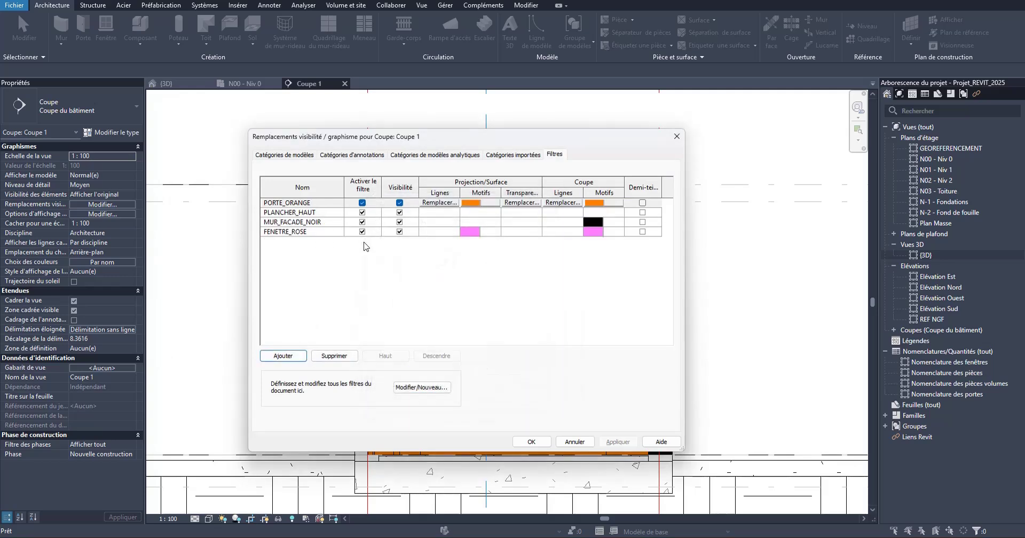
- Override the PLANCHER_HAUT filter's cut pattern with a solid foreground fill in Vert and apply it to the section view
left_click(594, 213)
left_click(595, 213)
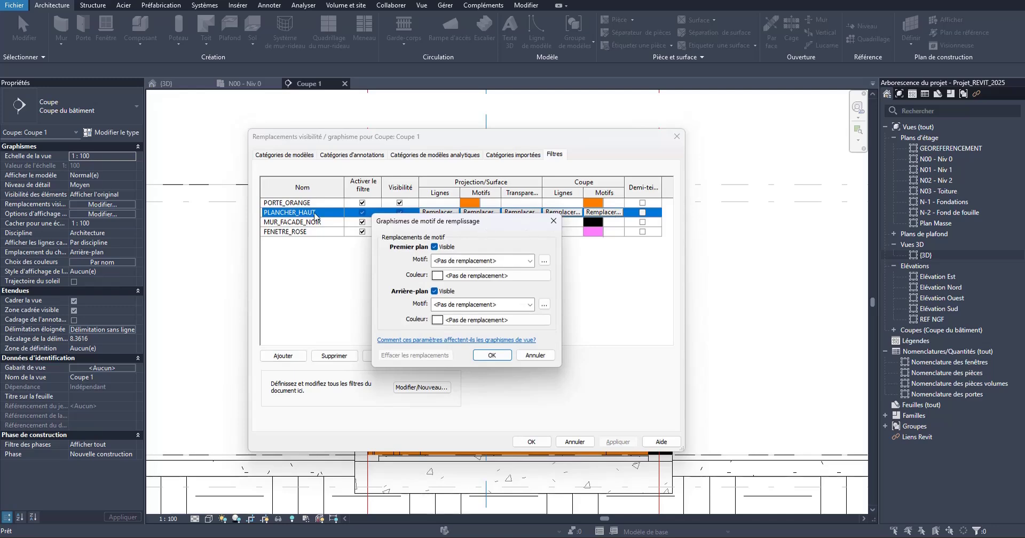
left_click(481, 261)
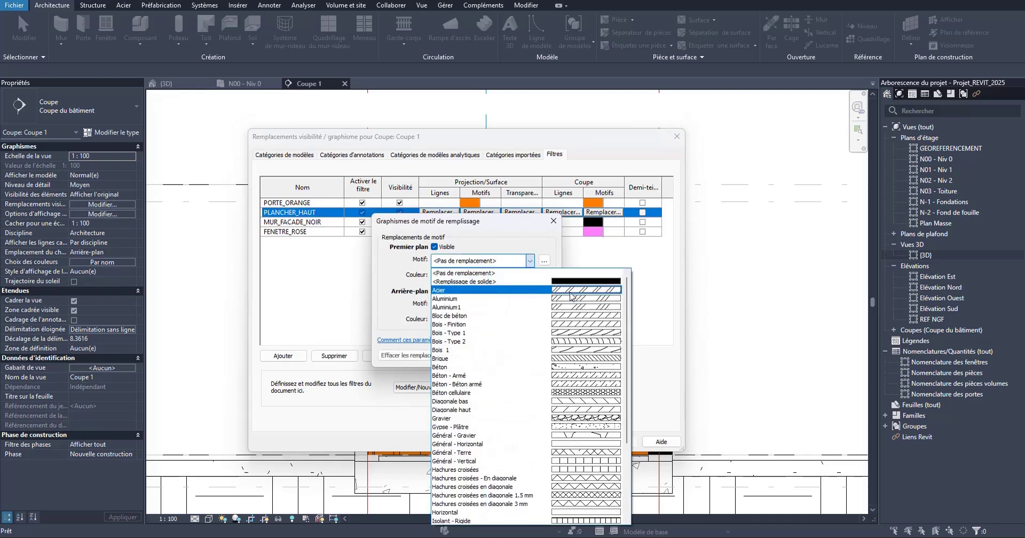
left_click(469, 285)
left_click(456, 276)
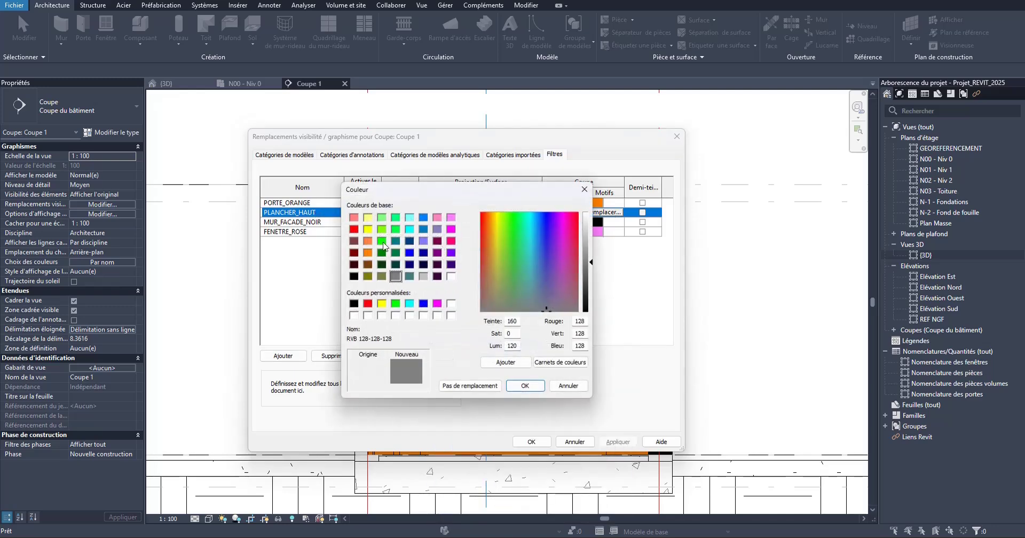
left_click(382, 242)
left_click(525, 385)
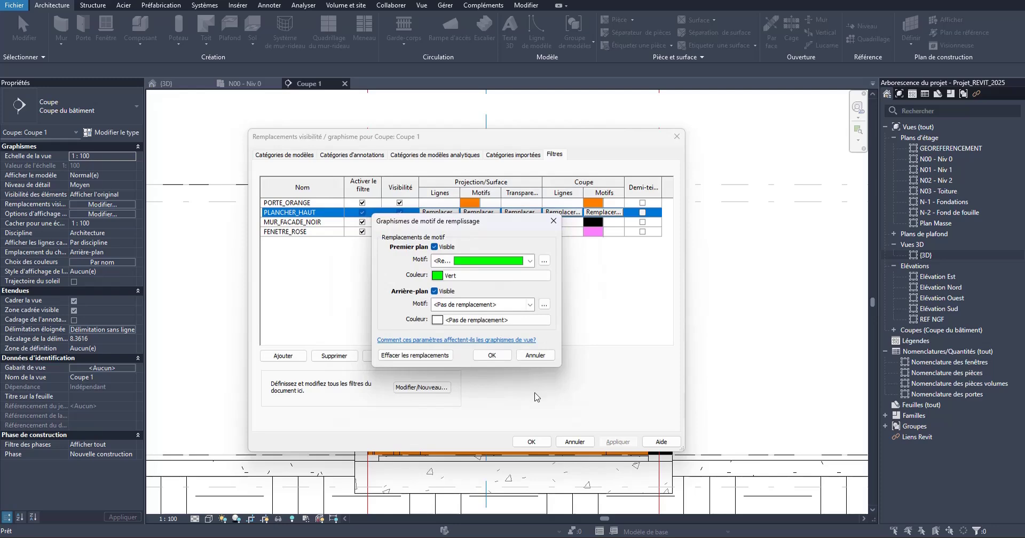
left_click(492, 355)
left_click(617, 441)
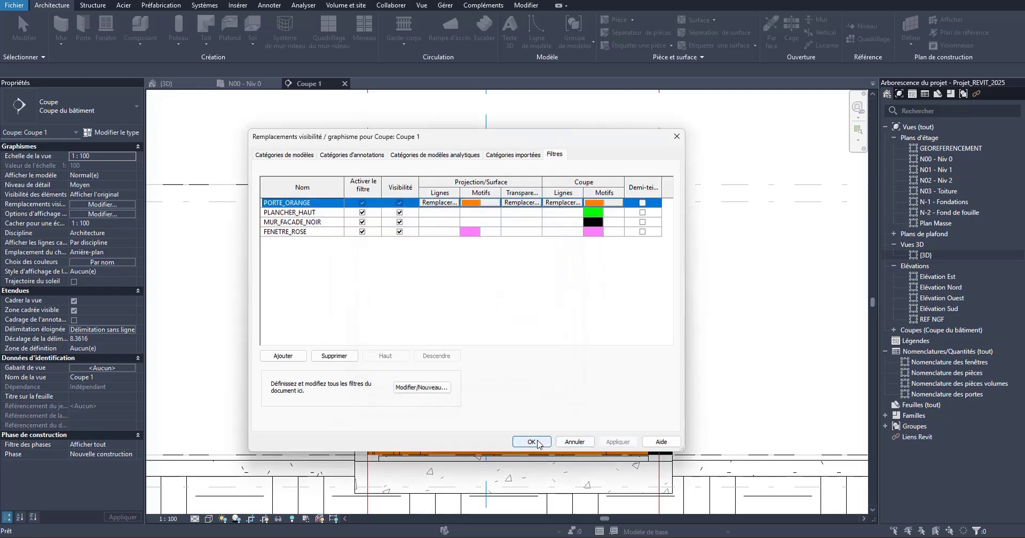
left_click(532, 442)
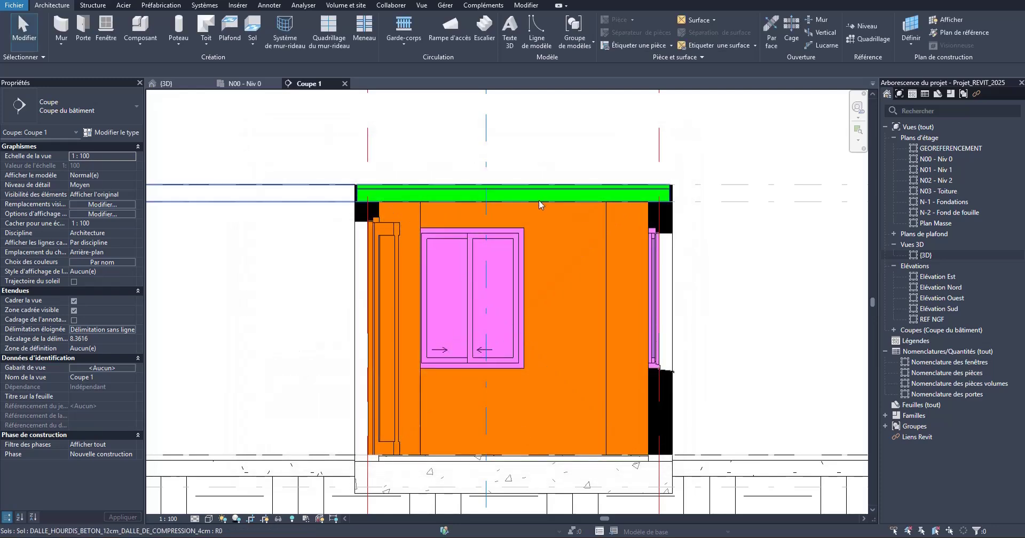
- Rename the PLANCHER_HAUT filter to PLANCHER_HAUT_VERT and confirm the section view's overrides
key("v")
key("g")
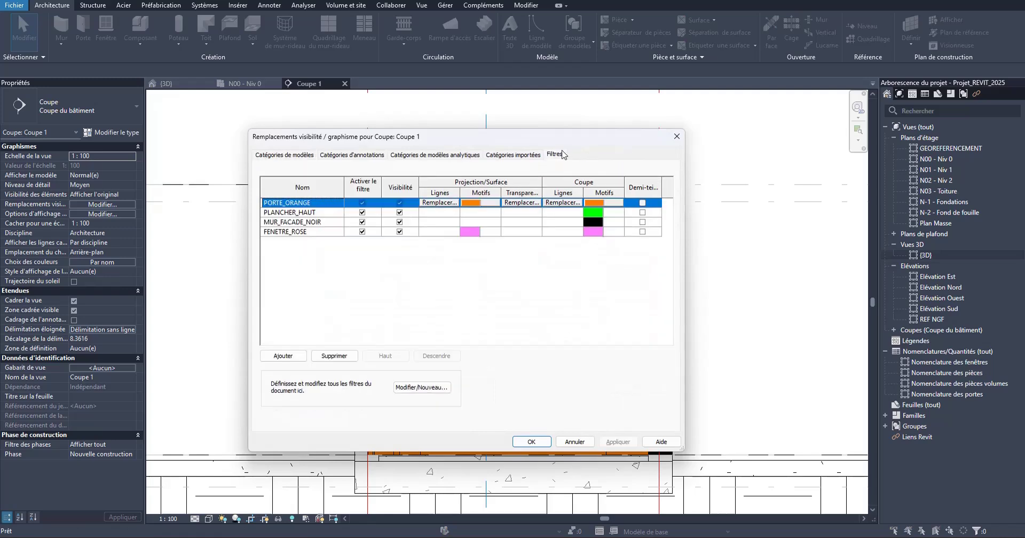
left_click(304, 212)
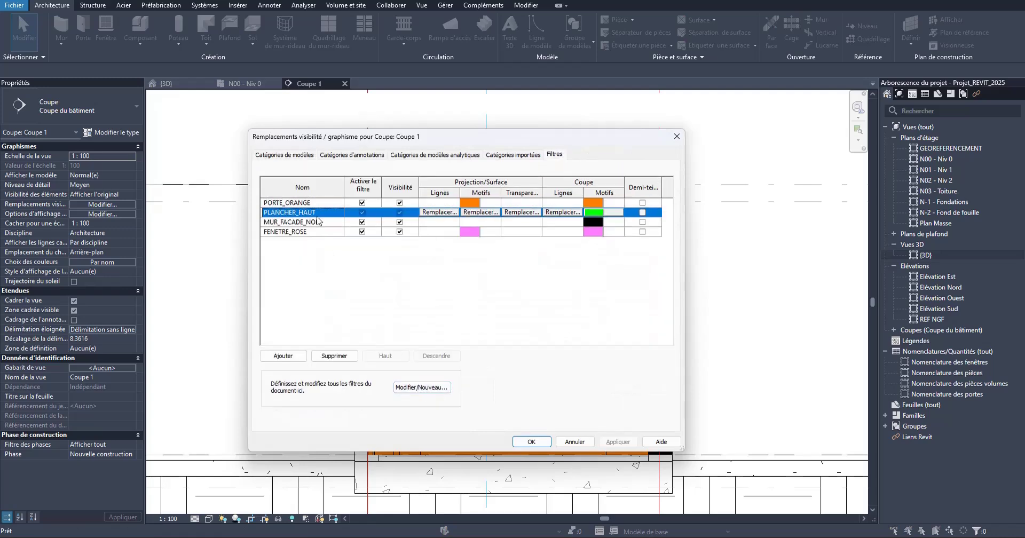
left_click(422, 388)
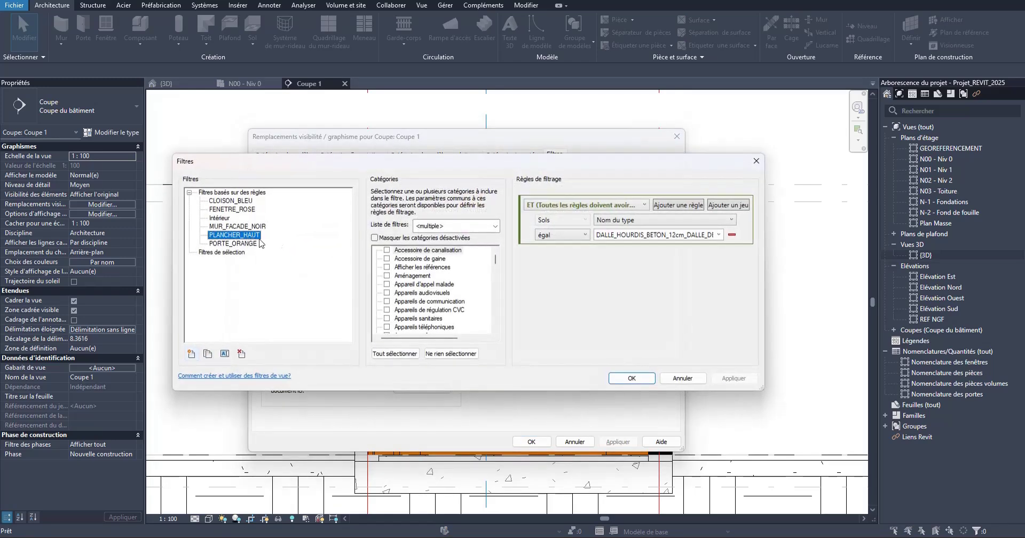
left_click(224, 354)
left_click(491, 277)
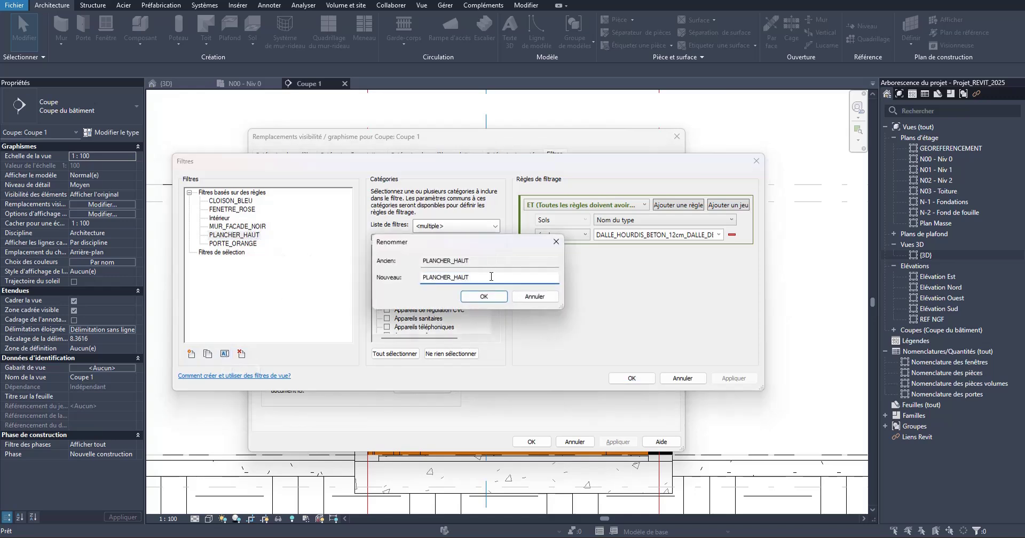
type("_VERT")
left_click(499, 295)
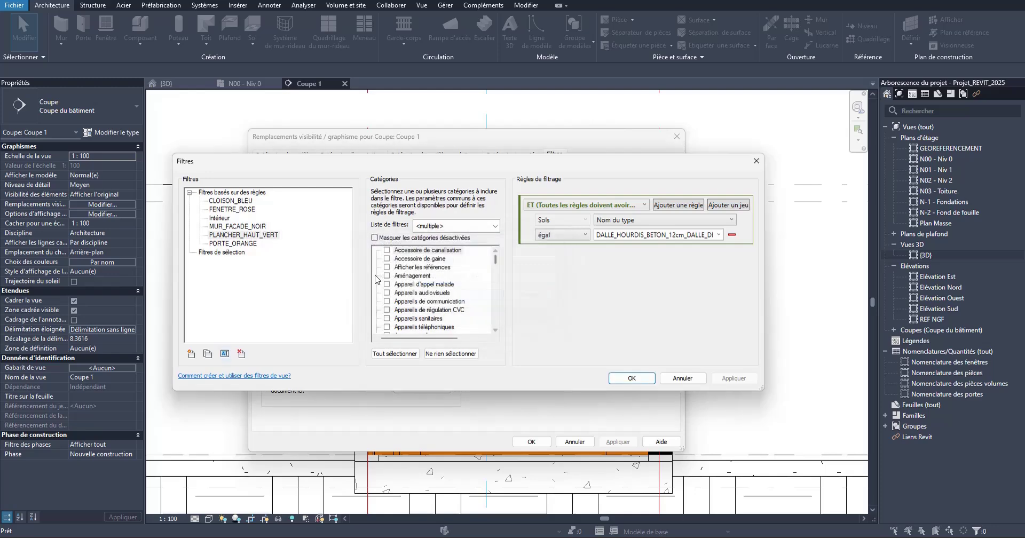
left_click(630, 378)
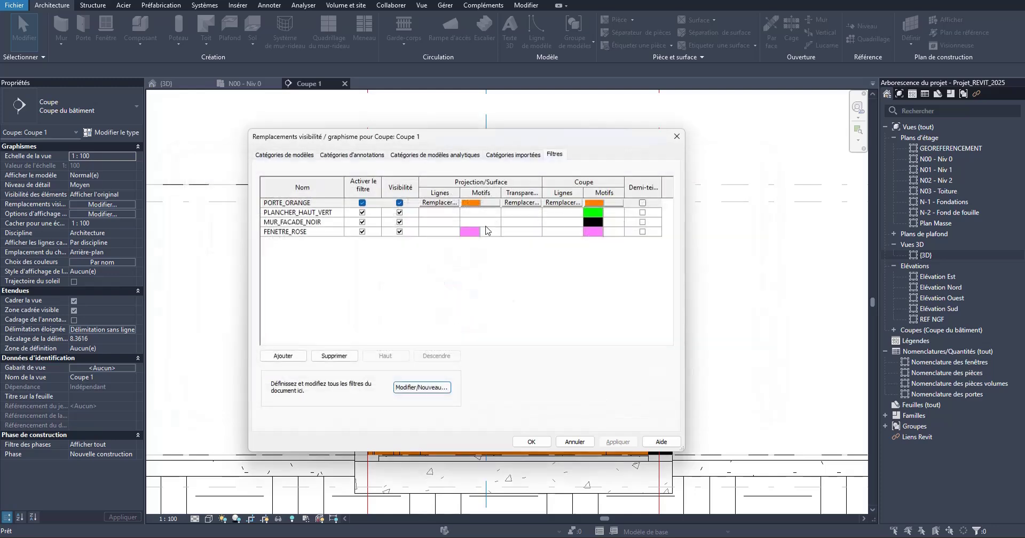
left_click(531, 441)
- In the N00 - Niv 0 plan, change the Garage's upper facade wall to type MUR_FACADE_BLOC_BETON_20cm_ISOLANT_15cm_EXT_ENDUIT_INT_PEINT
scroll(506, 303, "down", 2)
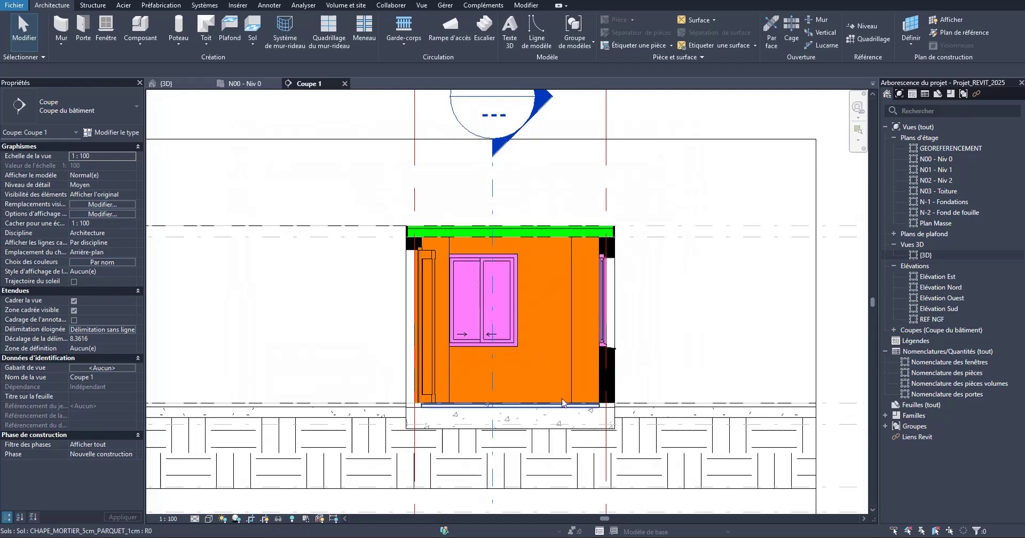
scroll(569, 396, "down", 2)
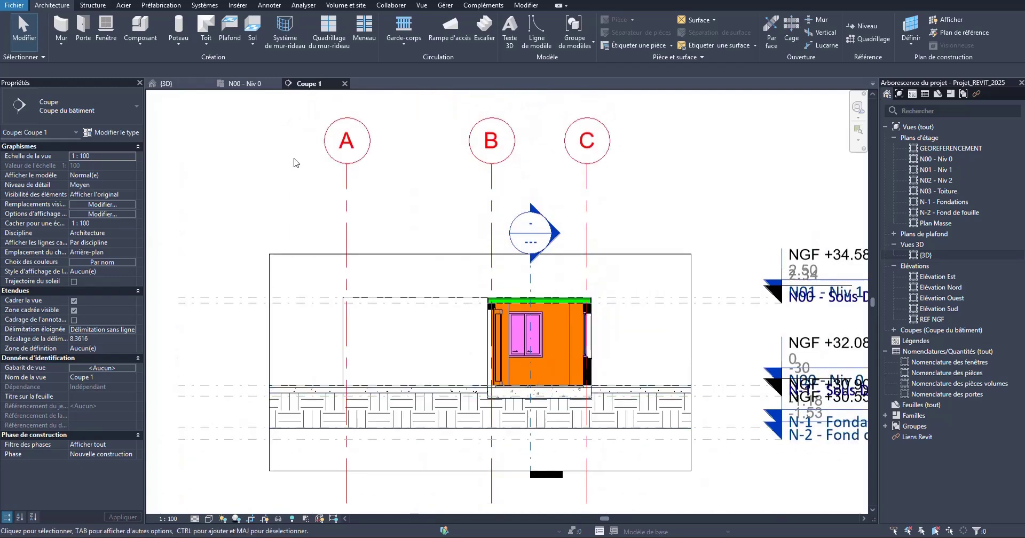
left_click(244, 83)
scroll(435, 226, "up", 4)
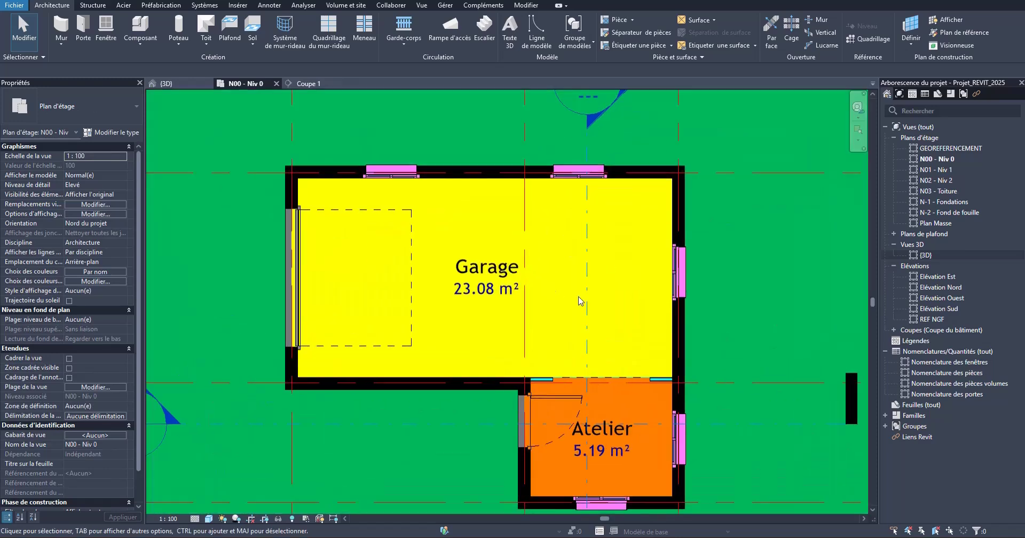
left_click(424, 170)
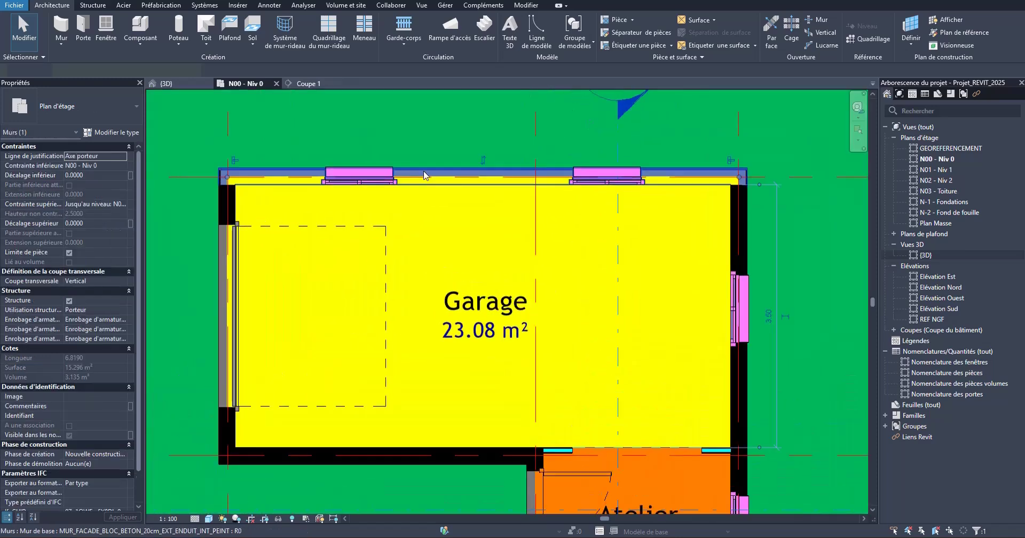
left_click(104, 114)
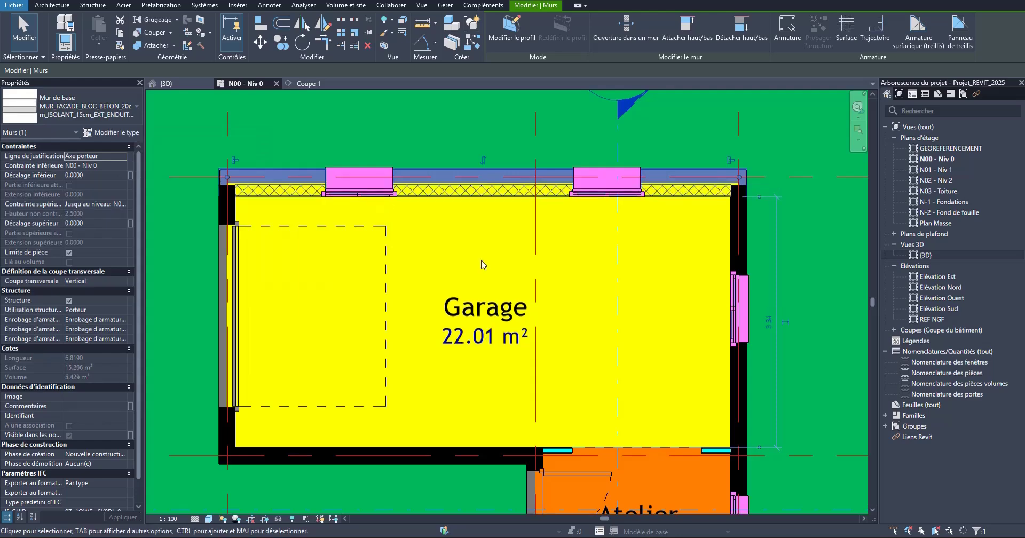
left_click(496, 275)
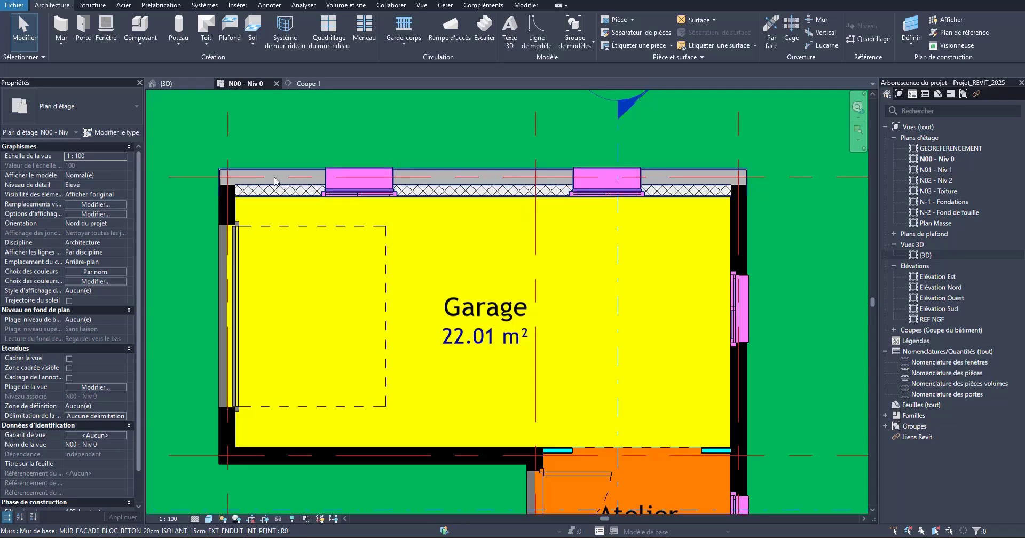
- Open the MUR_FACADE_NOIR filter's rules for editing from the N00 - Niv 0 plan's visibility/graphics overrides
key("v")
key("v")
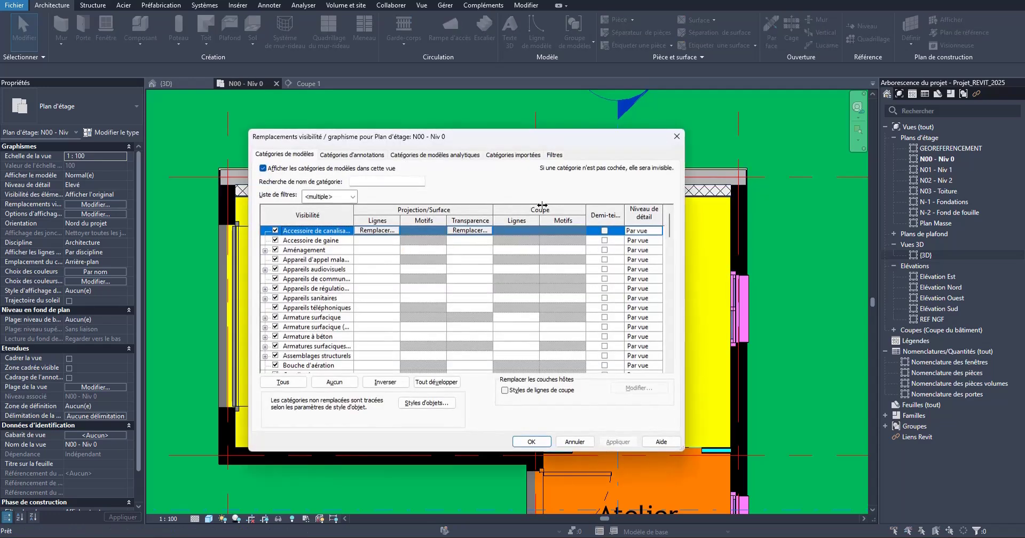
left_click(554, 154)
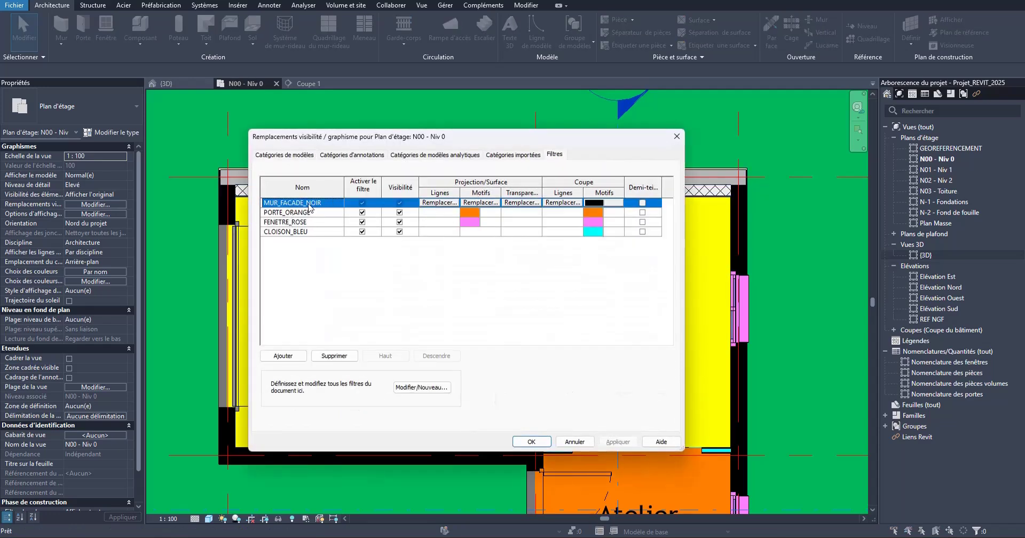
left_click(423, 388)
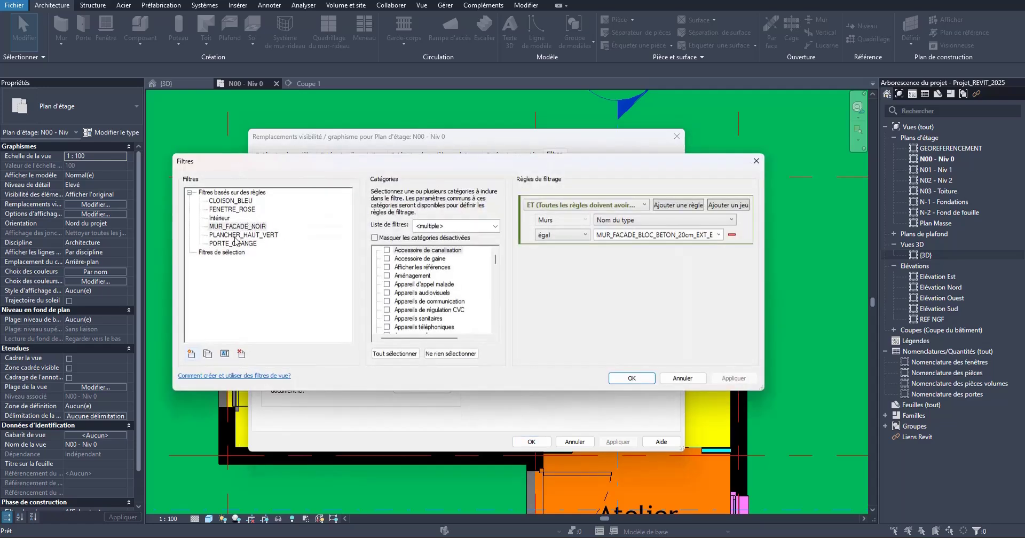
left_click(234, 227)
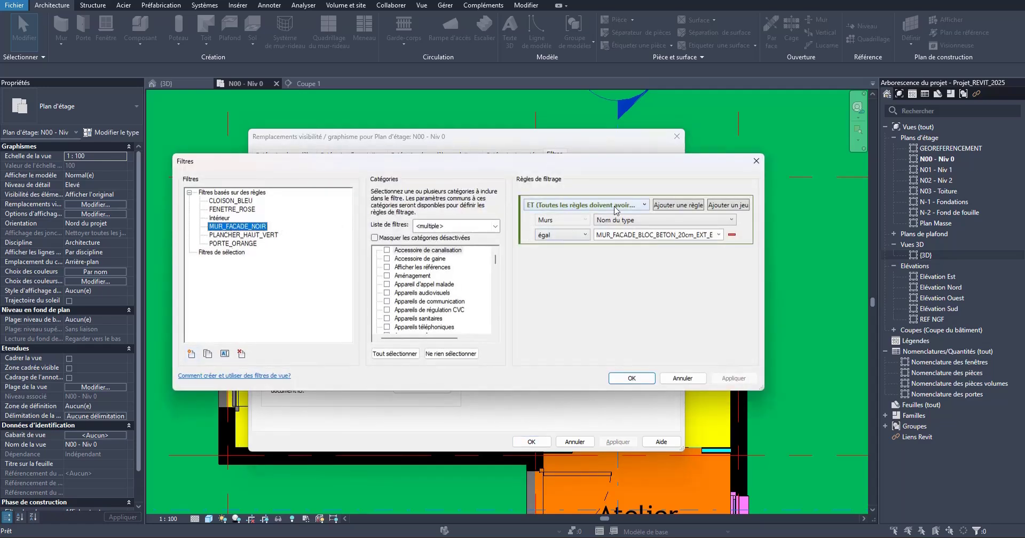
- Add a second wall rule to MUR_FACADE_NOIR: Nom du type égal MUR_FACADE_BLOC_BETON_20cm_ISOLANT_15cm_EXT_ENDUIT_INT_PEINT
left_click(689, 210)
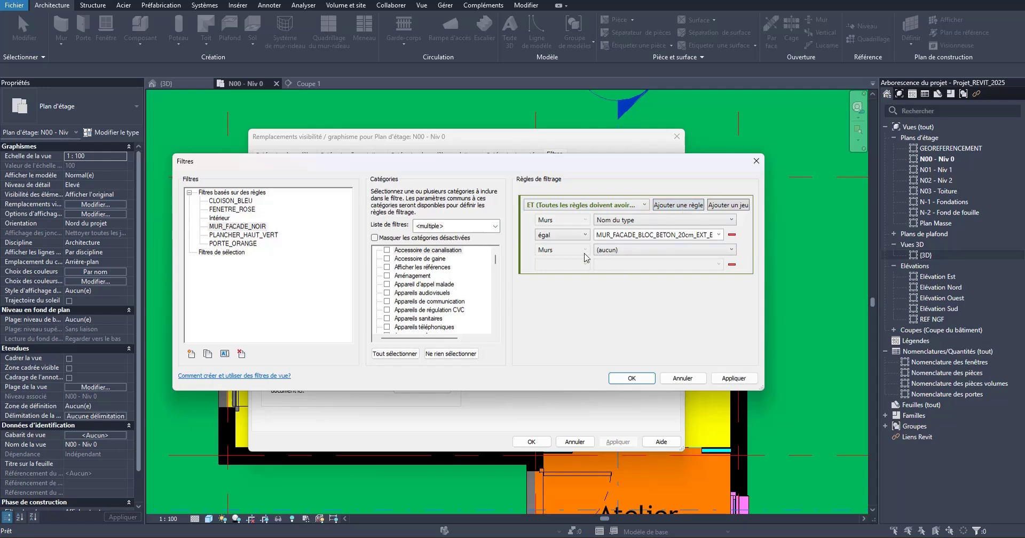
left_click(662, 250)
scroll(663, 353, "down", 15)
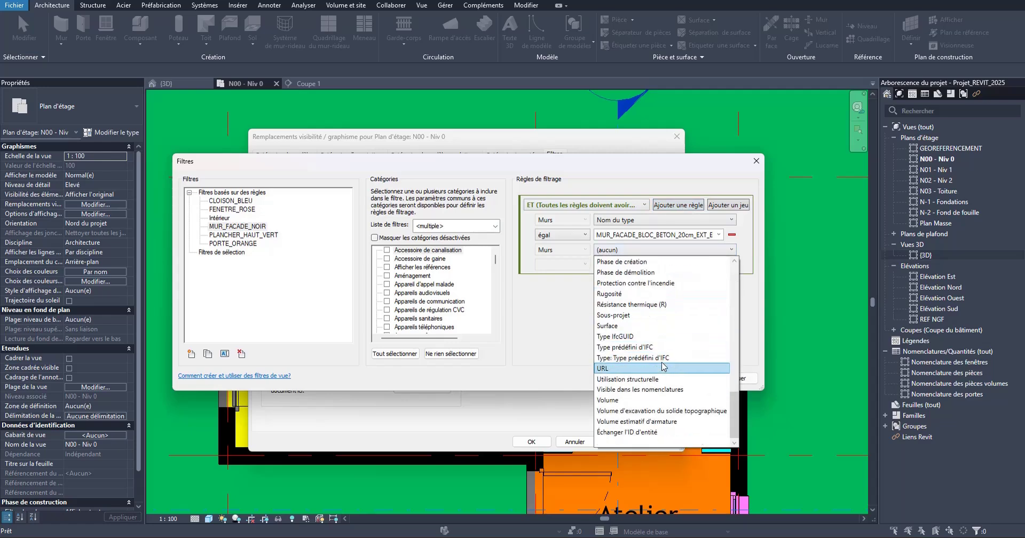
scroll(622, 336, "up", 3)
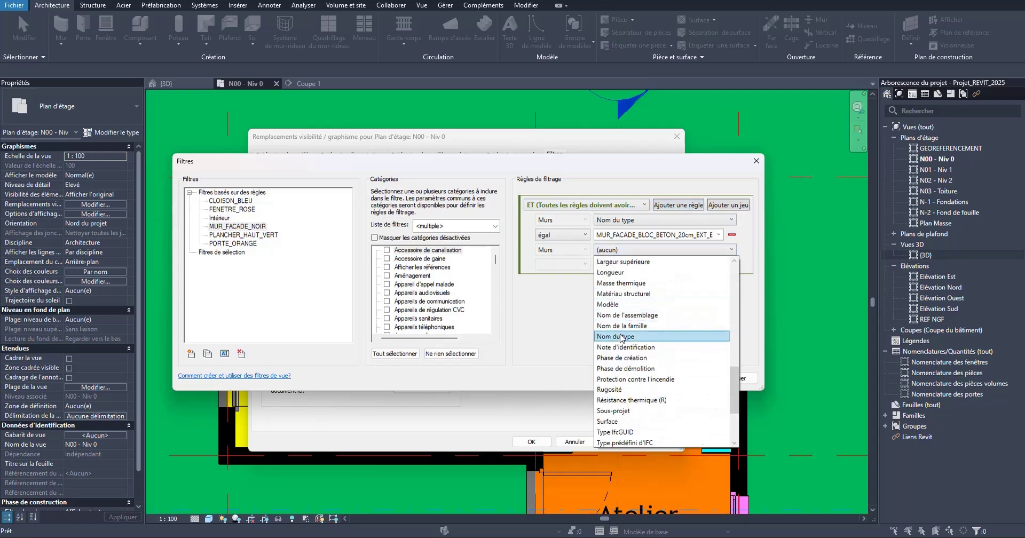
left_click(622, 336)
left_click(585, 264)
left_click(562, 273)
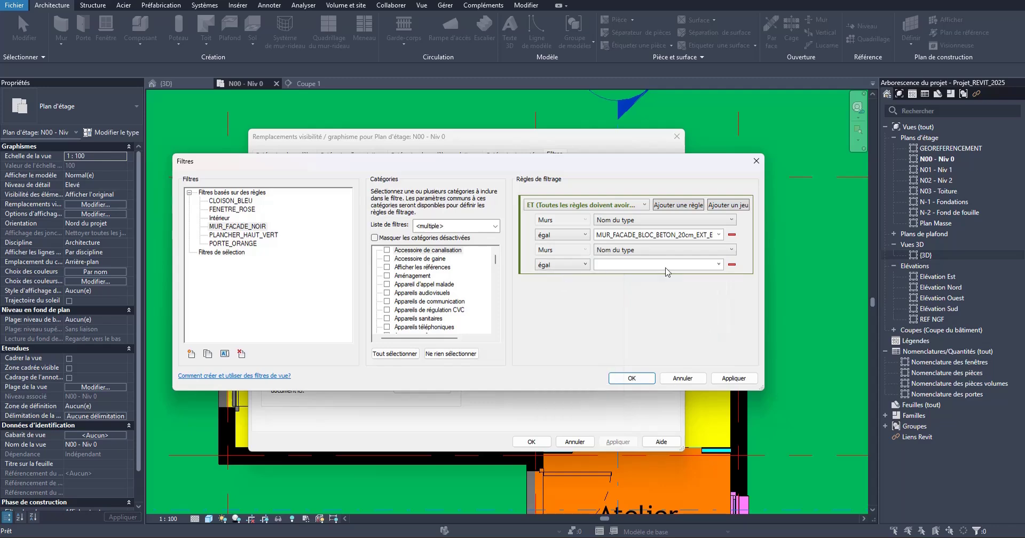
left_click(720, 264)
scroll(731, 379, "down", 5)
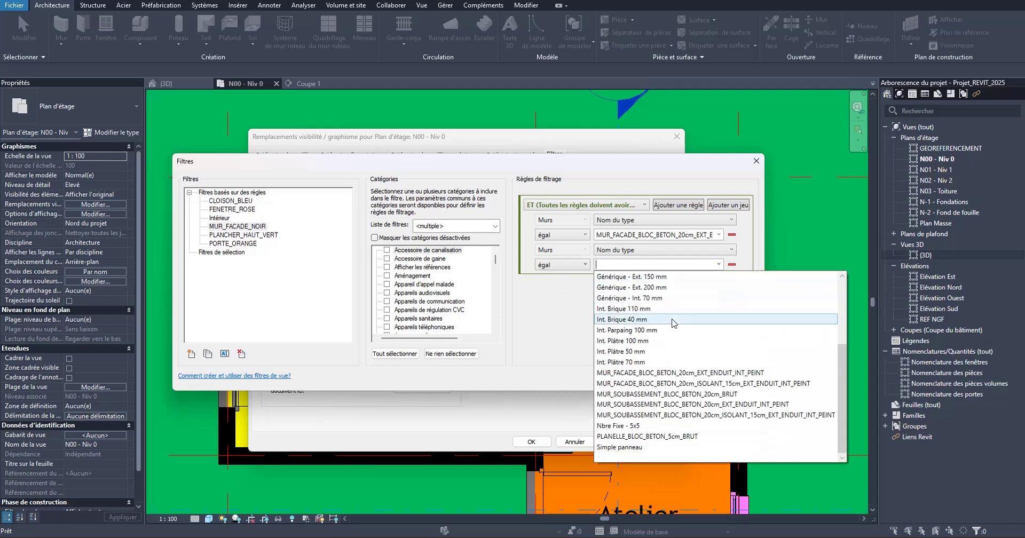
left_click(731, 383)
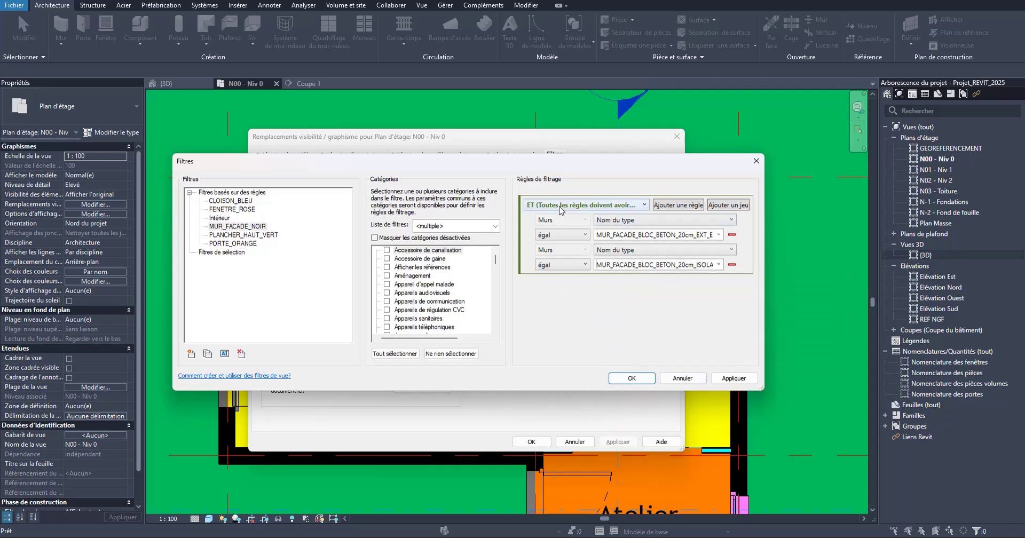
- Set the MUR_FACADE_NOIR rule condition to OU (N'importe quelle règle peut avoir la valeur Vrai), apply it and close the plan's graphics overrides
left_click(580, 207)
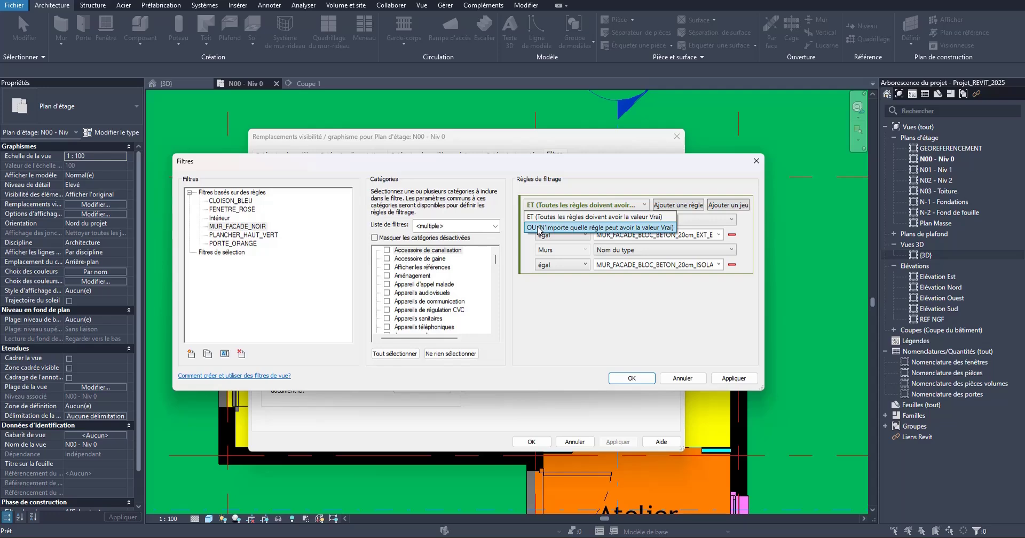
left_click(540, 228)
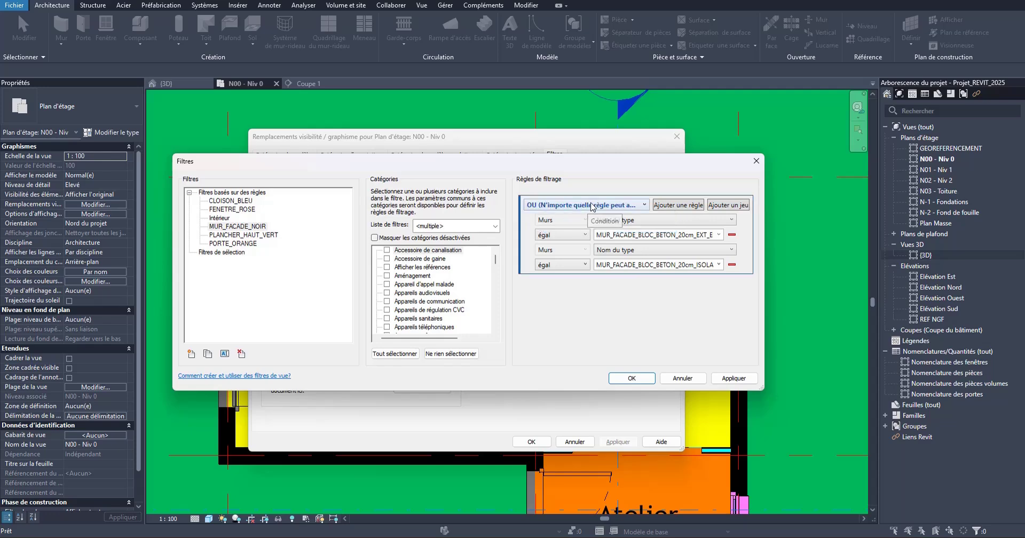
left_click(734, 378)
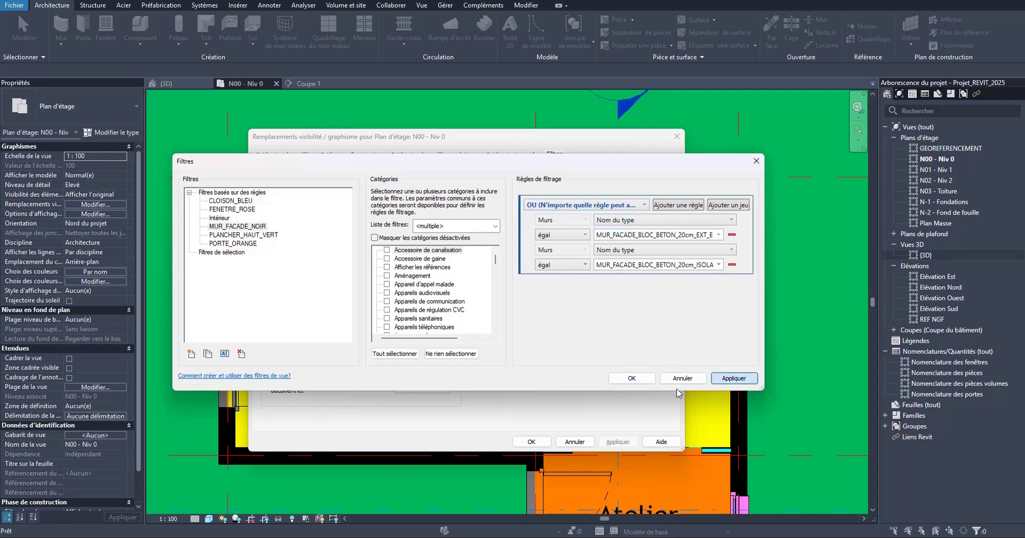
left_click(630, 379)
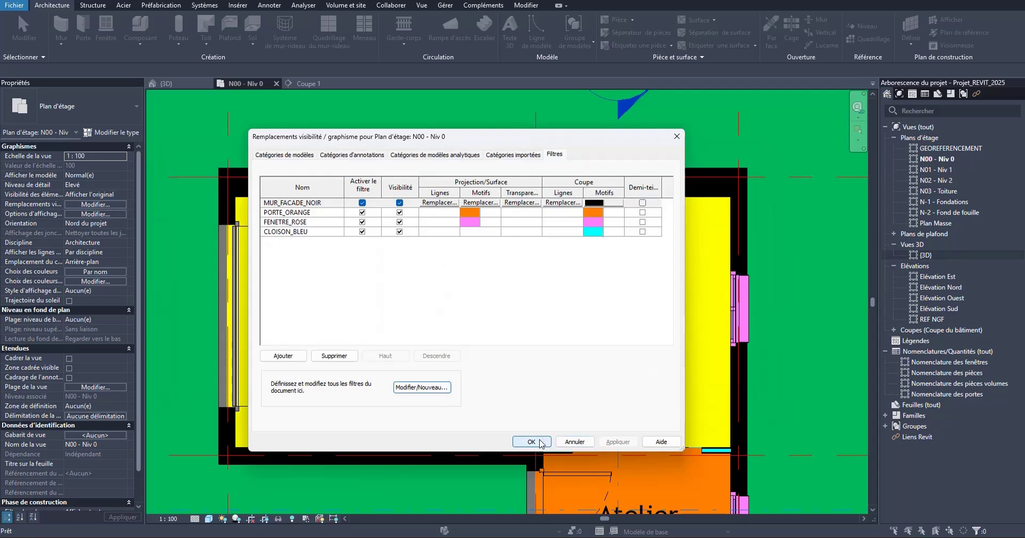
left_click(566, 442)
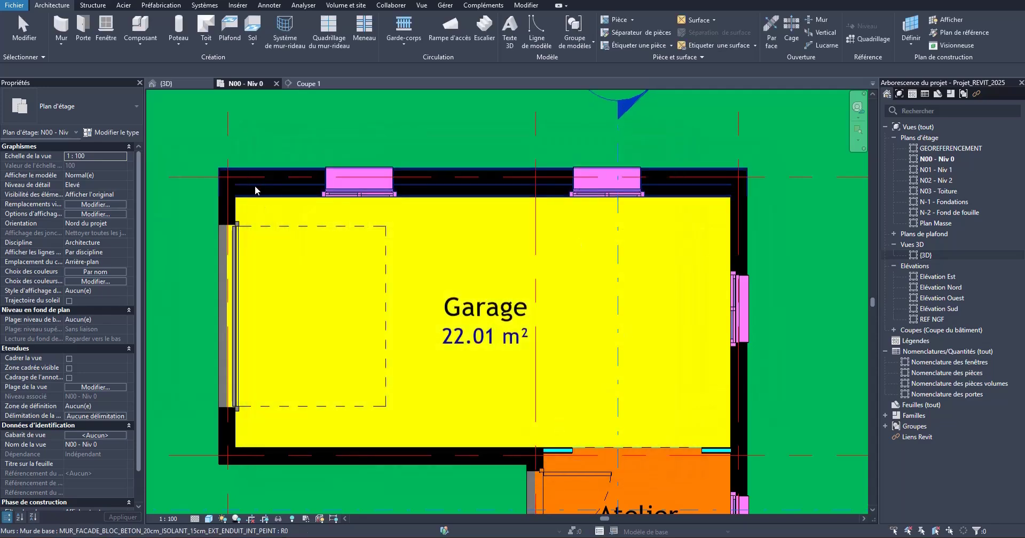
scroll(255, 185, "up", 3)
scroll(321, 186, "down", 7)
scroll(459, 288, "up", 3)
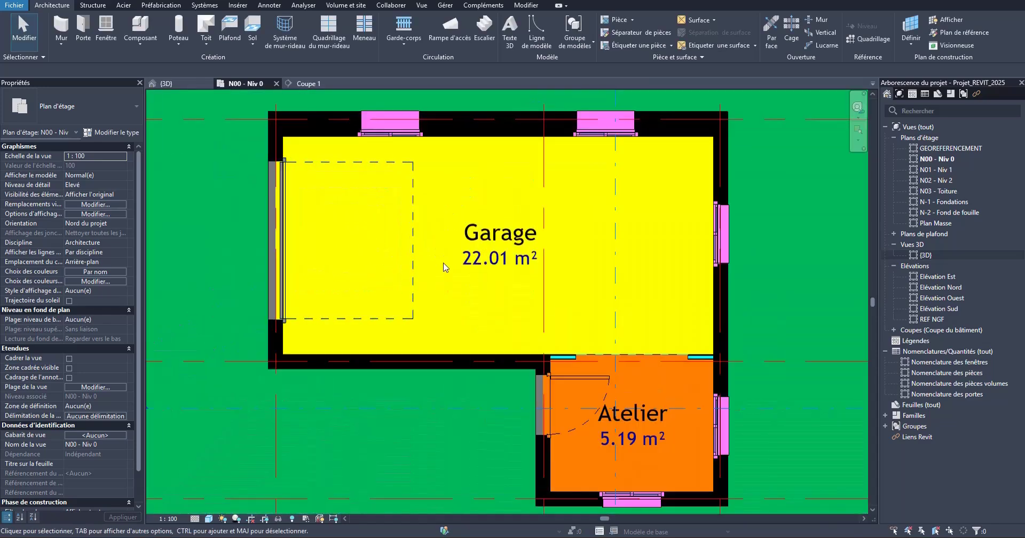